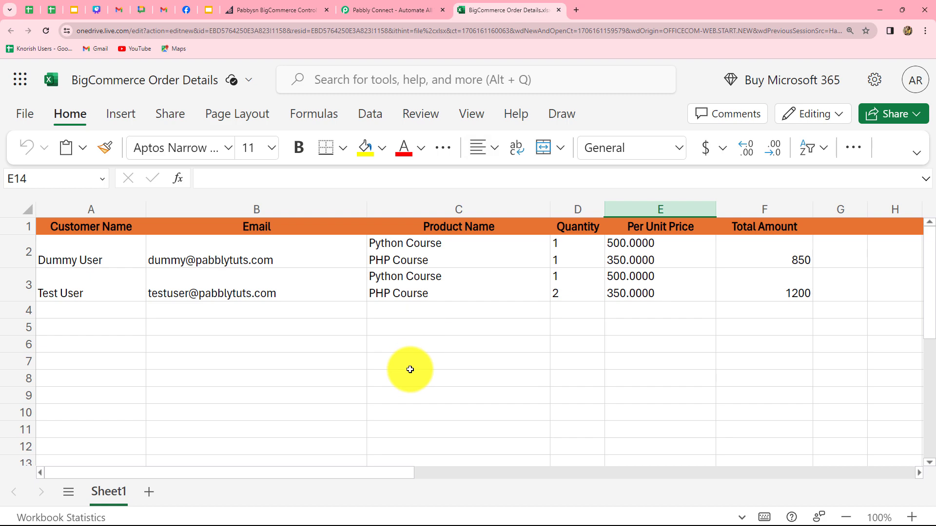
After reviewing the two orders (850 and 1200) in the Excel sheet, switch to Pabbly Connect.
{"action": "left_click", "coordinate": [389, 9]}
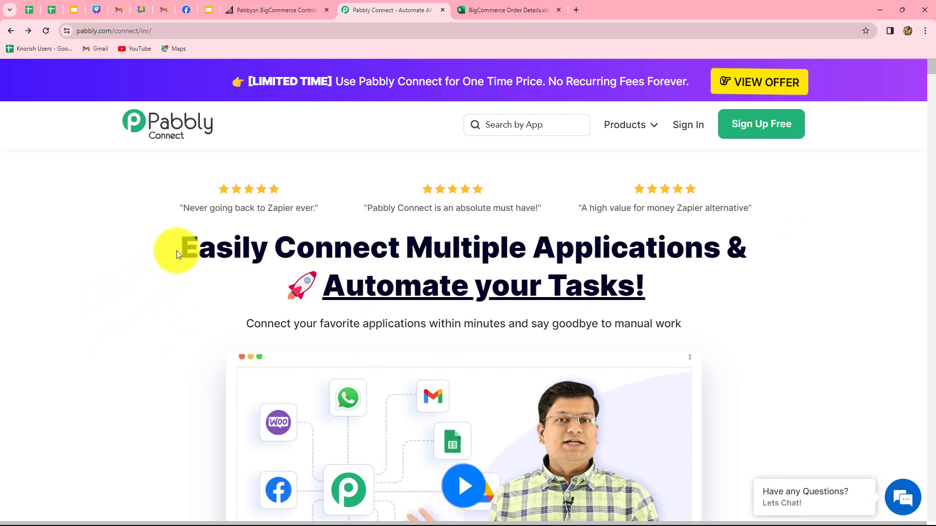
Sign in to Pabbly and launch Pabbly Connect from the All Apps page.
{"action": "left_click", "coordinate": [686, 140]}
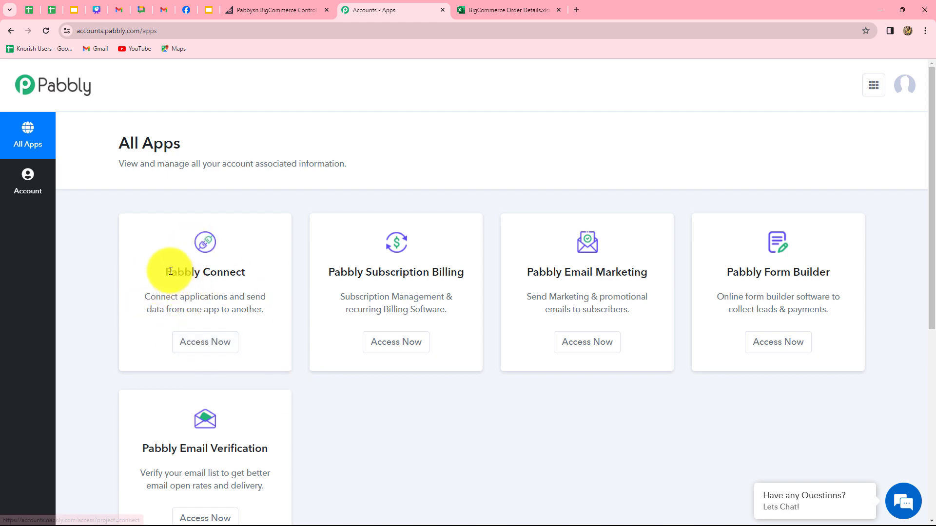
{"action": "left_click_drag", "start_coordinate": [171, 272], "coordinate": [254, 287]}
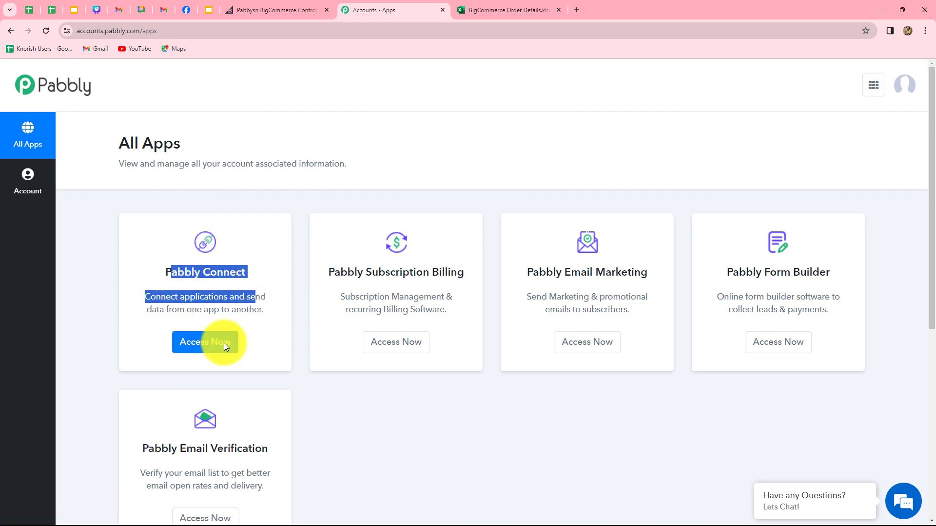
{"action": "left_click", "coordinate": [222, 343]}
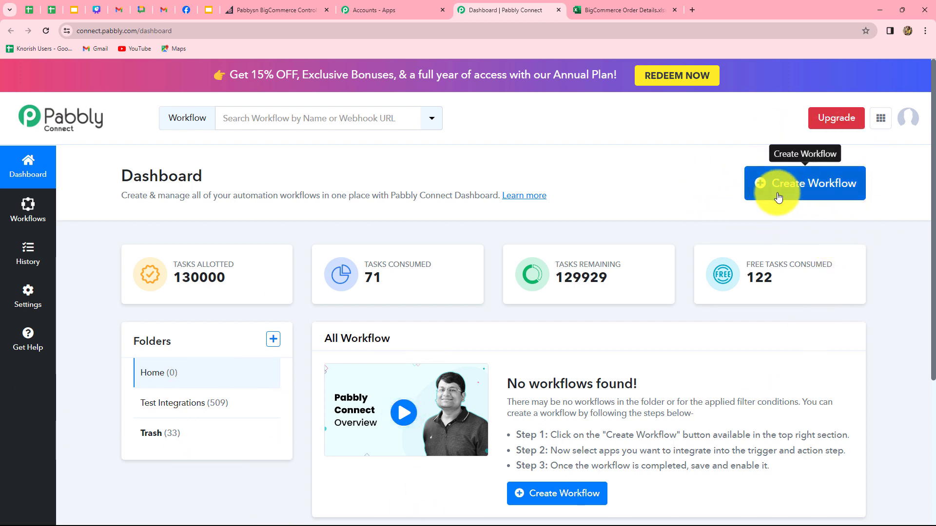
Create workflow 'Add BigCommerce Order Details to MS Excel for multiple products' in Test Integrations.
{"action": "left_click", "coordinate": [829, 194]}
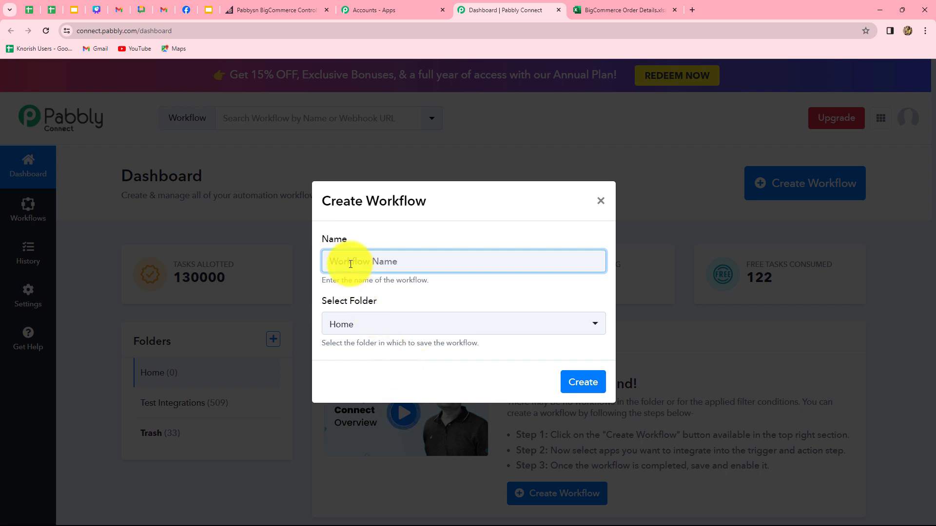
{"action": "key", "text": "ctrl+v"}
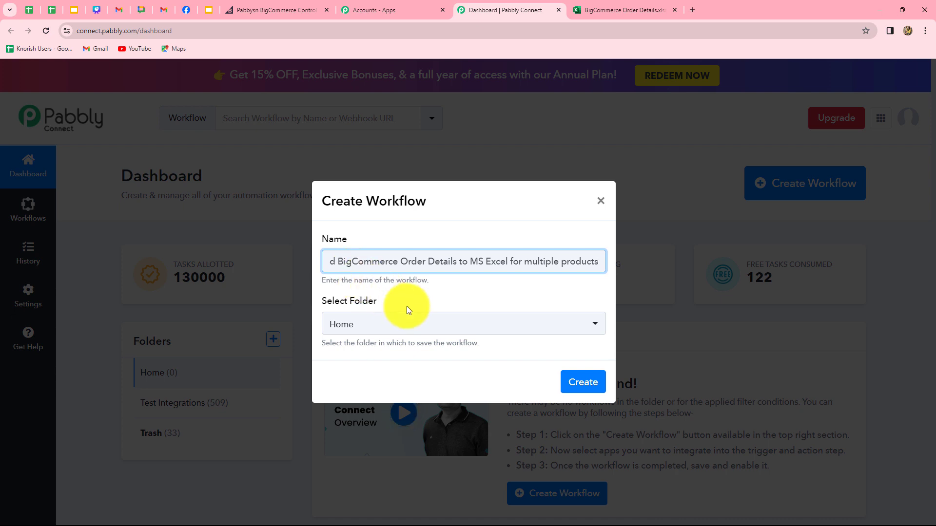
{"action": "left_click", "coordinate": [383, 325]}
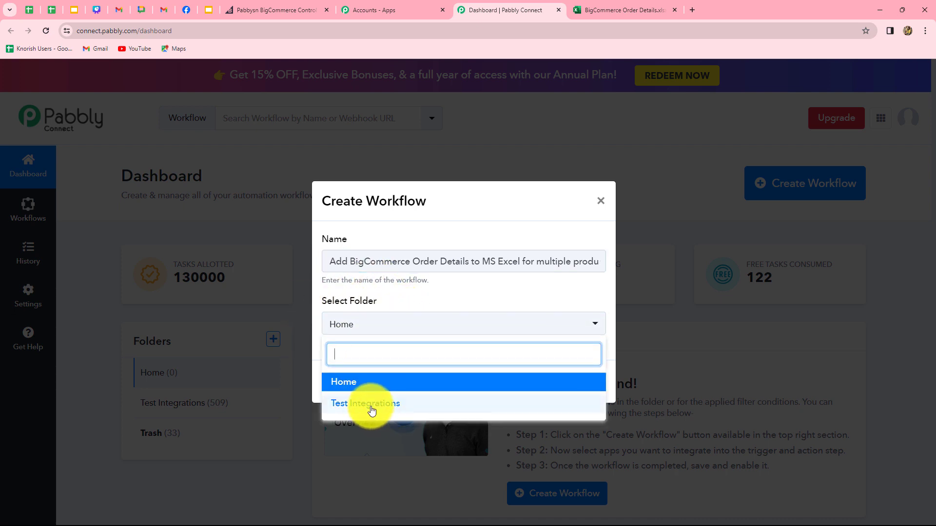
{"action": "left_click", "coordinate": [371, 406]}
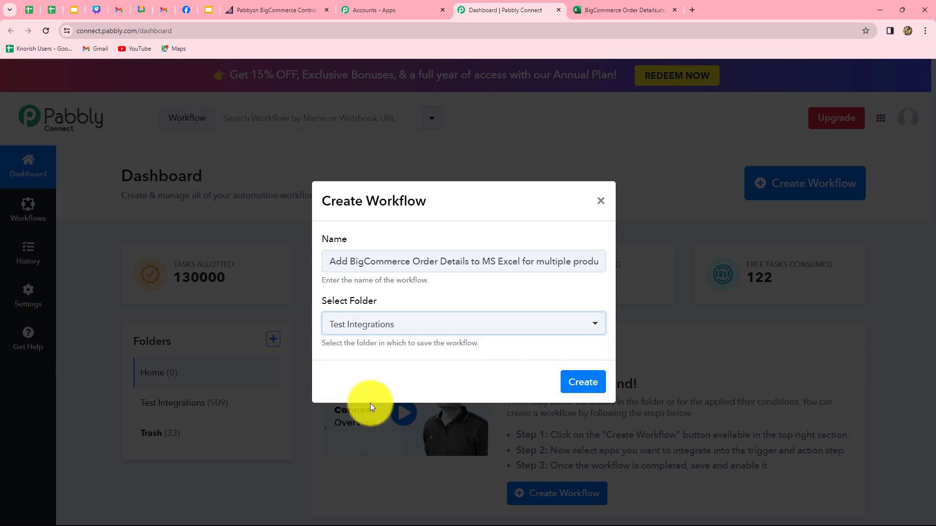
{"action": "left_click", "coordinate": [580, 387]}
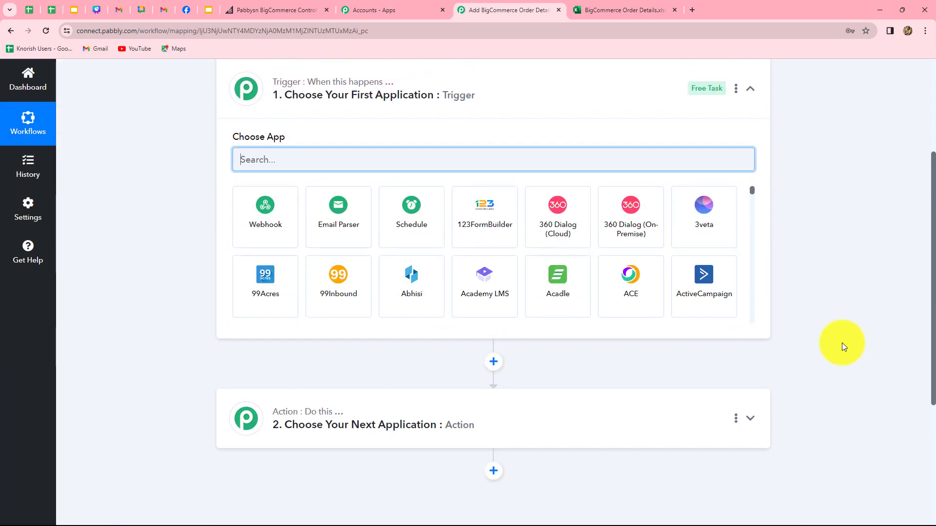
{"action": "scroll", "coordinate": [844, 347], "scroll_direction": "up", "scroll_amount": 1}
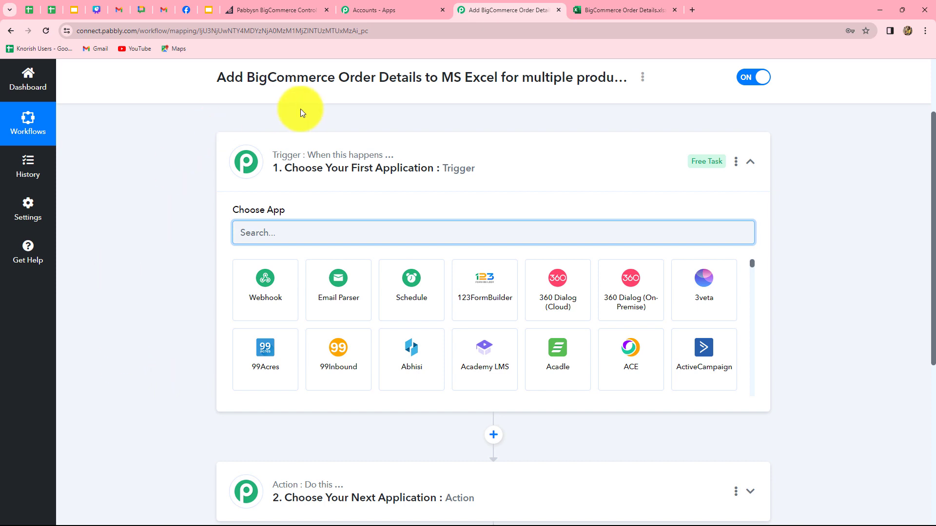
{"action": "scroll", "coordinate": [205, 421], "scroll_direction": "down", "scroll_amount": 2}
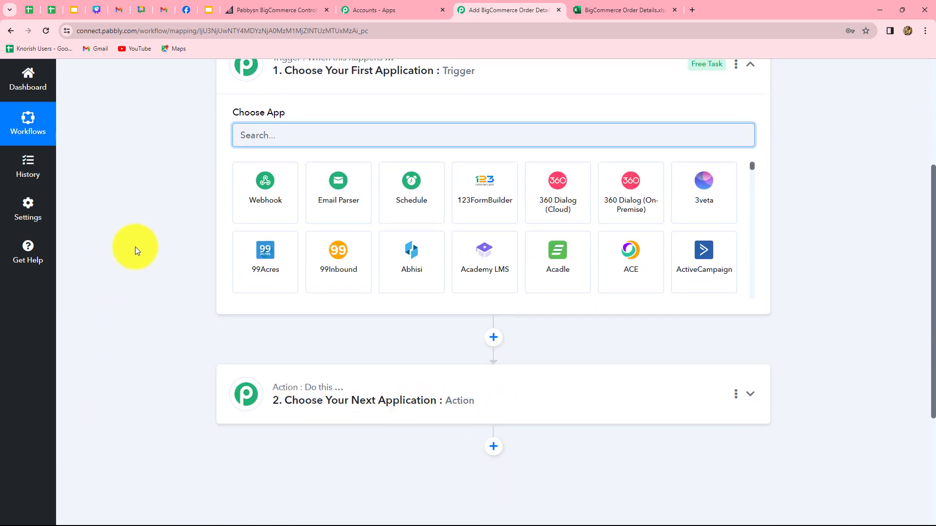
{"action": "scroll", "coordinate": [204, 242], "scroll_direction": "up", "scroll_amount": 2}
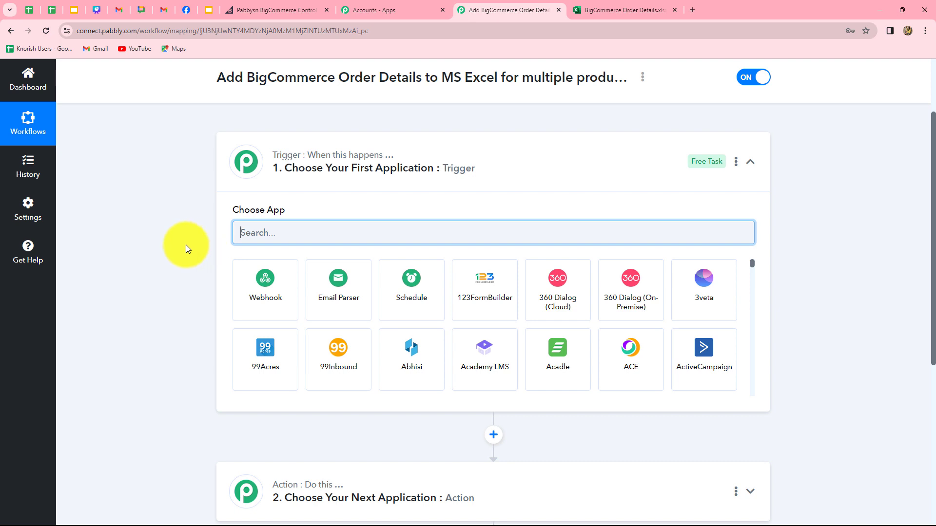
{"action": "scroll", "coordinate": [333, 397], "scroll_direction": "down", "scroll_amount": 1}
{"action": "scroll", "coordinate": [333, 397], "scroll_direction": "down", "scroll_amount": 2}
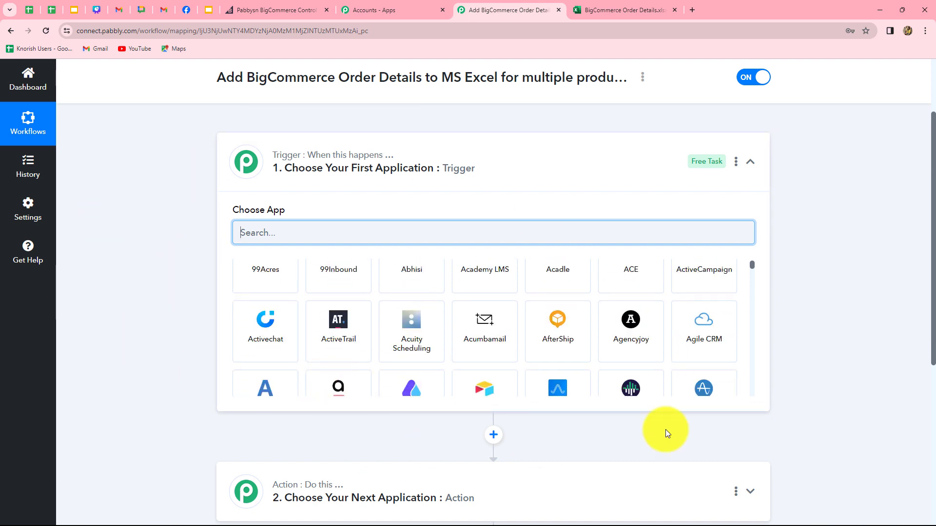
{"action": "scroll", "coordinate": [665, 432], "scroll_direction": "down", "scroll_amount": 3}
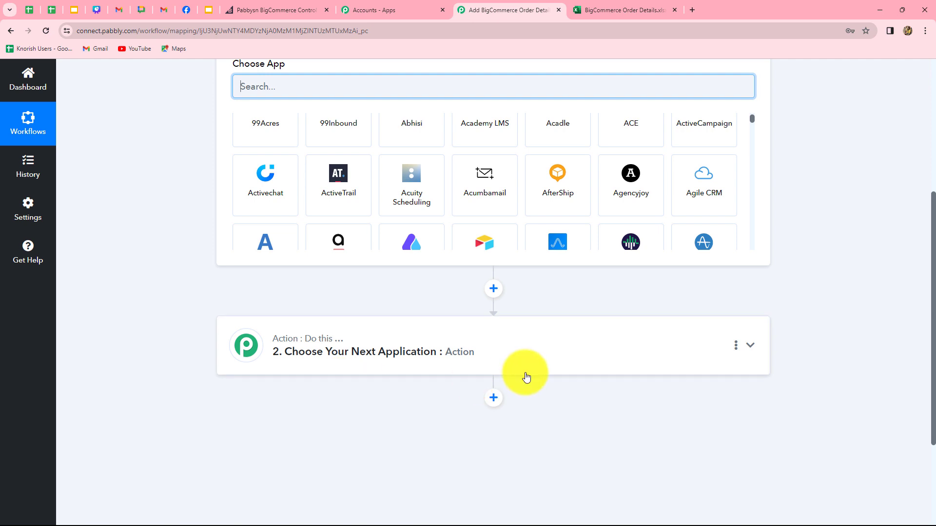
{"action": "scroll", "coordinate": [527, 375], "scroll_direction": "up", "scroll_amount": 3}
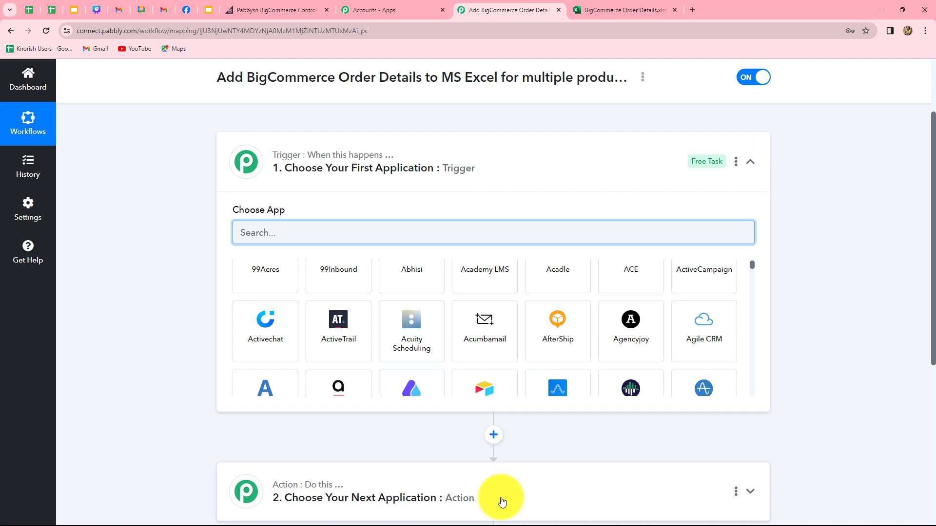
{"action": "scroll", "coordinate": [503, 502], "scroll_direction": "down", "scroll_amount": 3}
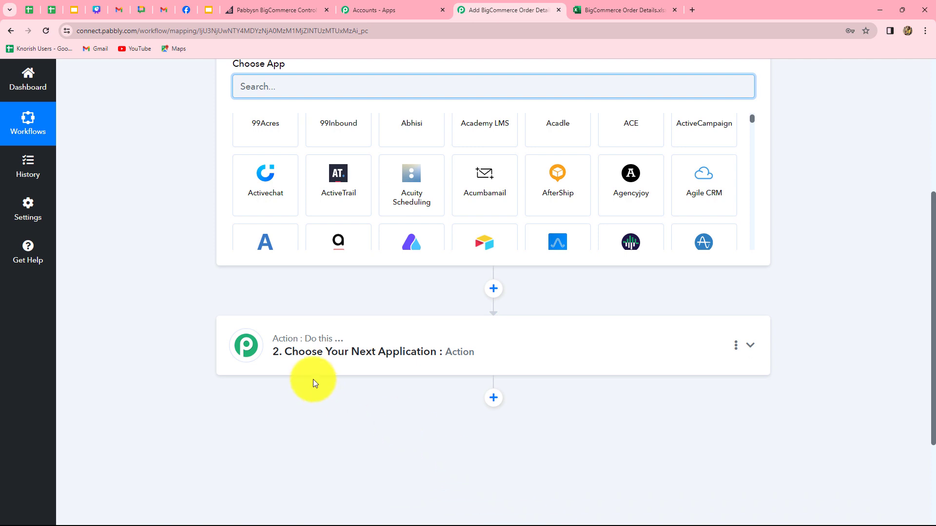
{"action": "scroll", "coordinate": [546, 383], "scroll_direction": "up", "scroll_amount": 2}
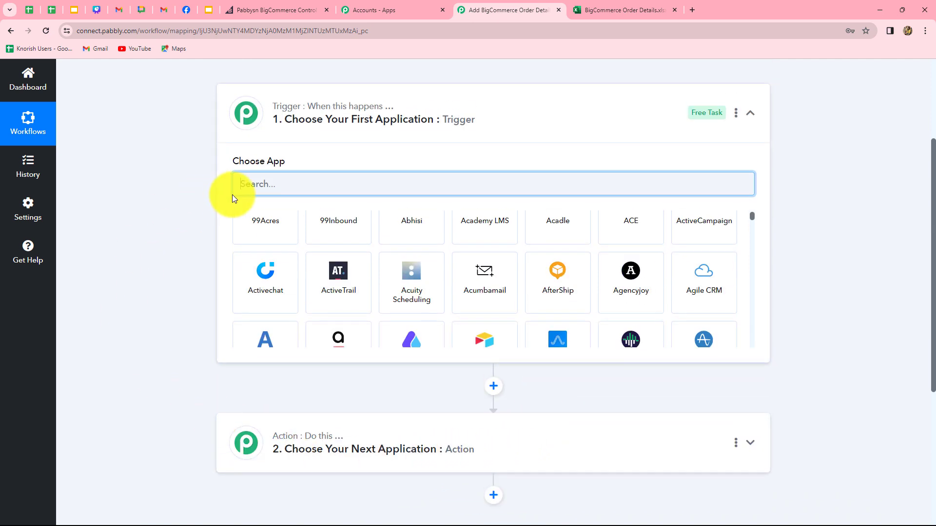
Set the trigger to BigCommerce's New Order Created event and start connecting the account.
{"action": "left_click", "coordinate": [298, 189]}
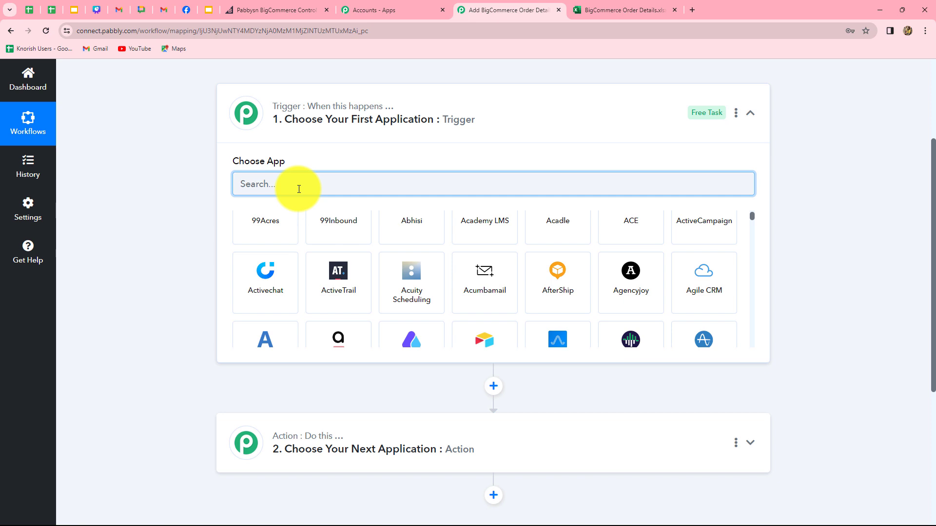
{"action": "type", "text": "Bo"}
{"action": "key", "text": "BackSpace"}
{"action": "type", "text": "i"}
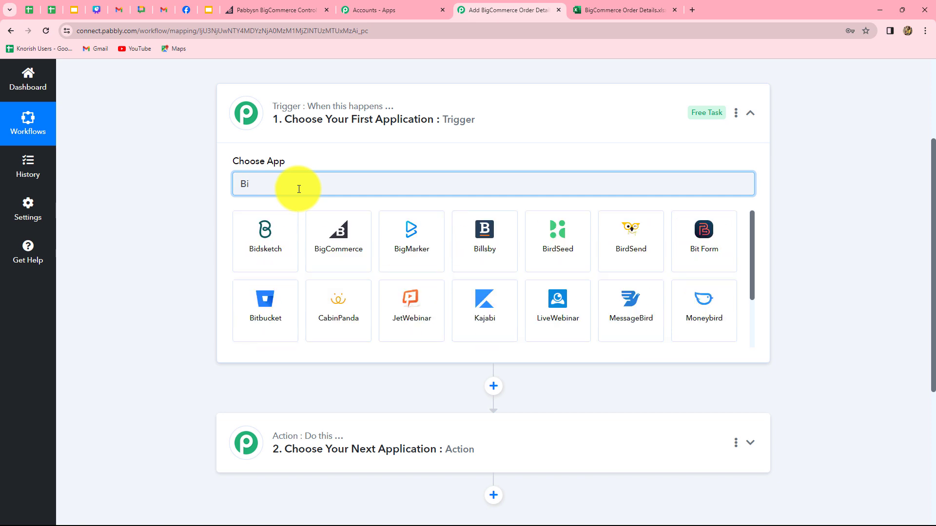
{"action": "left_click", "coordinate": [357, 231]}
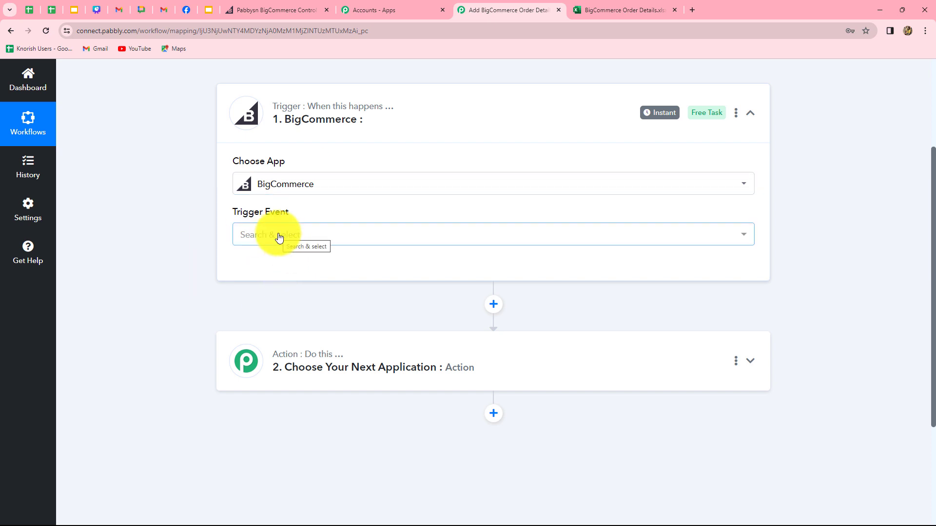
{"action": "left_click", "coordinate": [279, 235]}
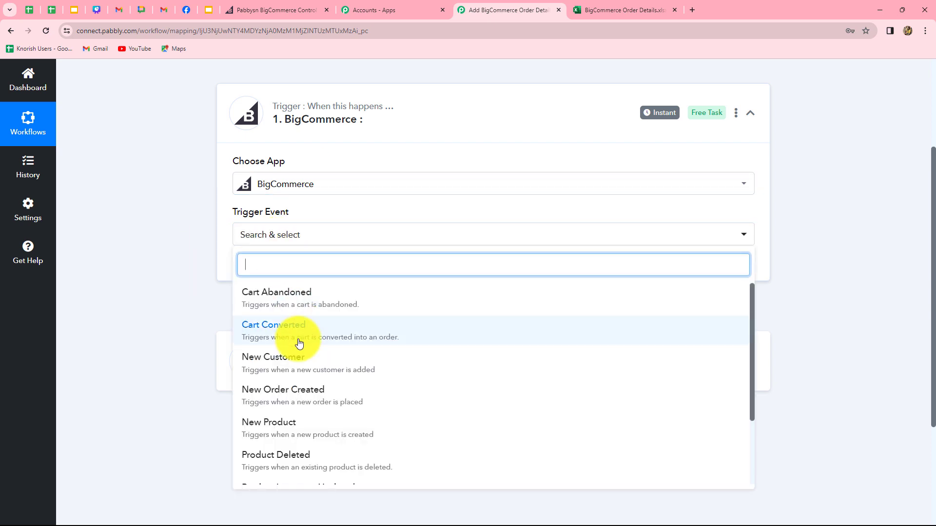
{"action": "left_click", "coordinate": [263, 396]}
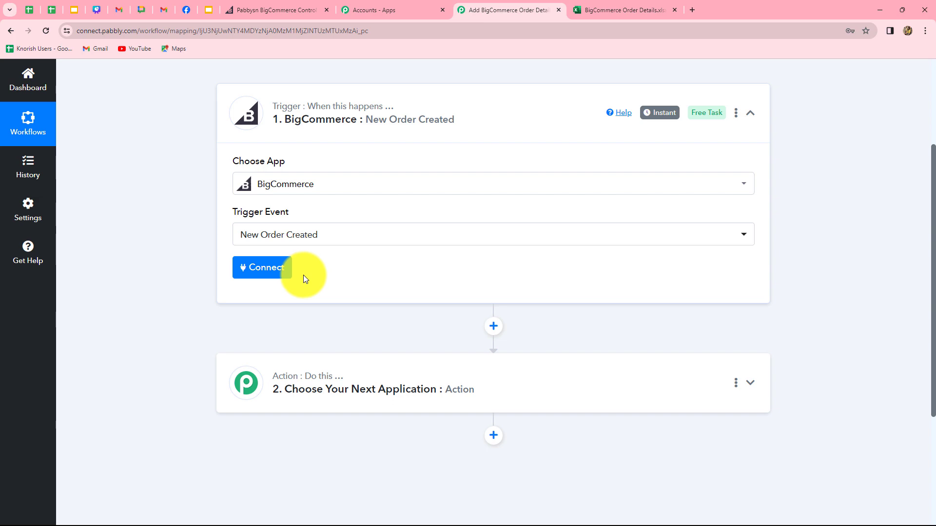
{"action": "left_click", "coordinate": [267, 271]}
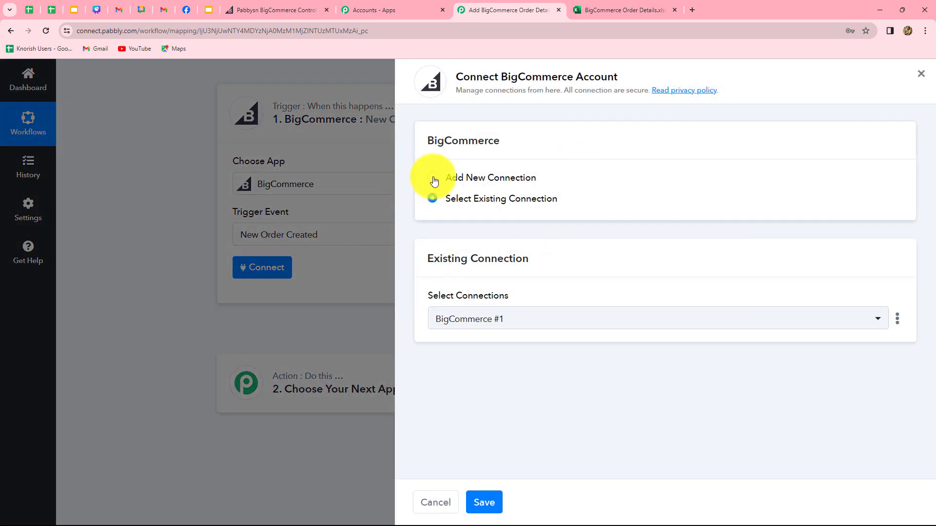
Add a new BigCommerce connection and review its Client Id, Access Token and Store Hash fields.
{"action": "left_click", "coordinate": [433, 180]}
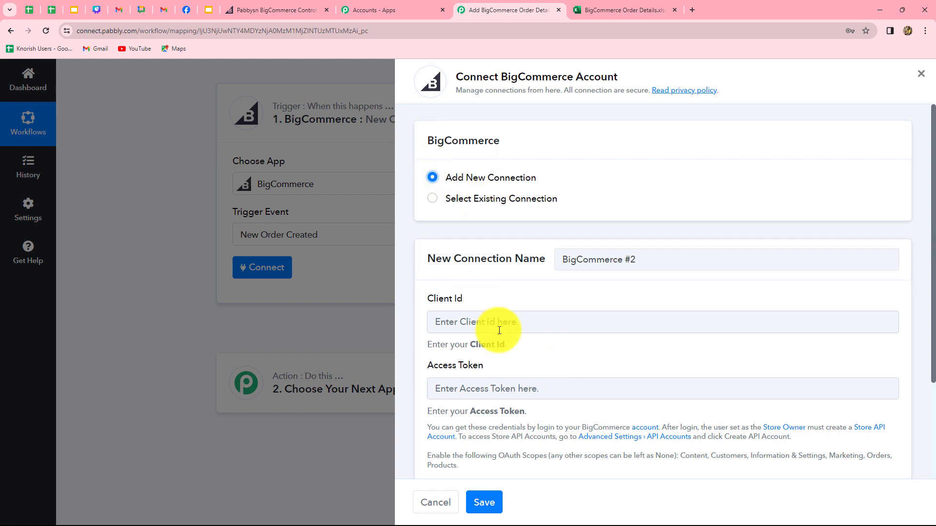
{"action": "scroll", "coordinate": [499, 330], "scroll_direction": "down", "scroll_amount": 3}
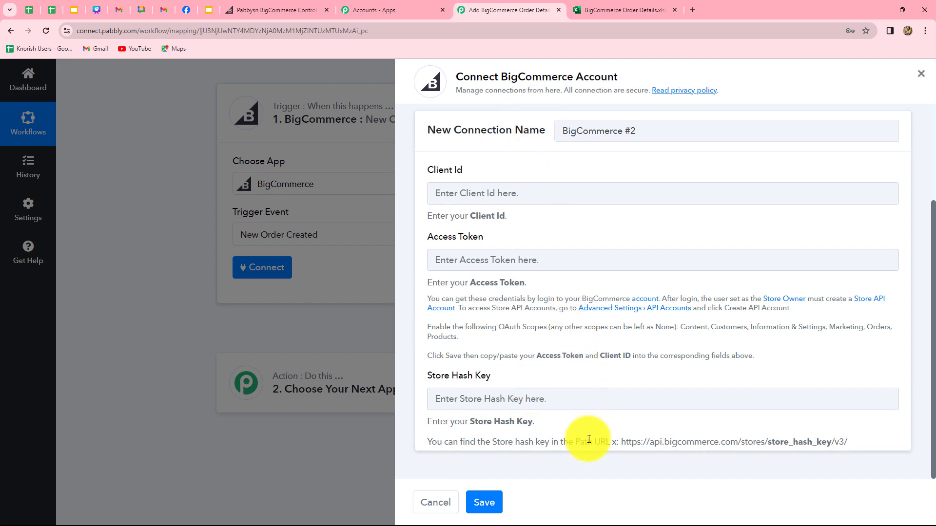
{"action": "left_click_drag", "start_coordinate": [599, 275], "coordinate": [739, 364]}
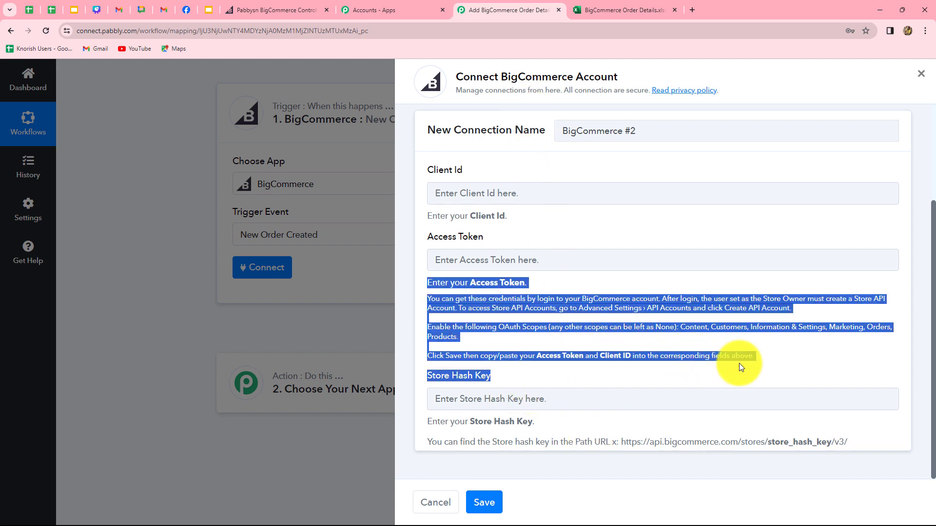
{"action": "left_click", "coordinate": [777, 361]}
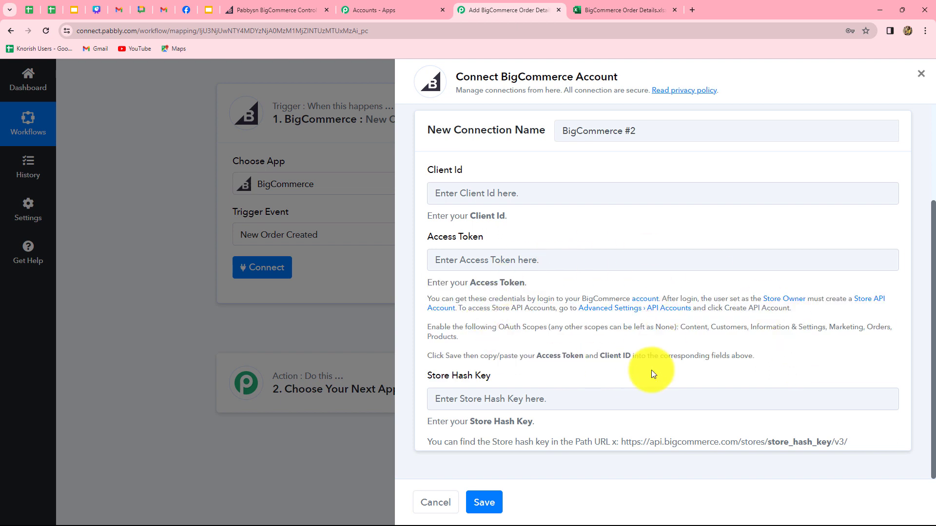
{"action": "left_click", "coordinate": [274, 8]}
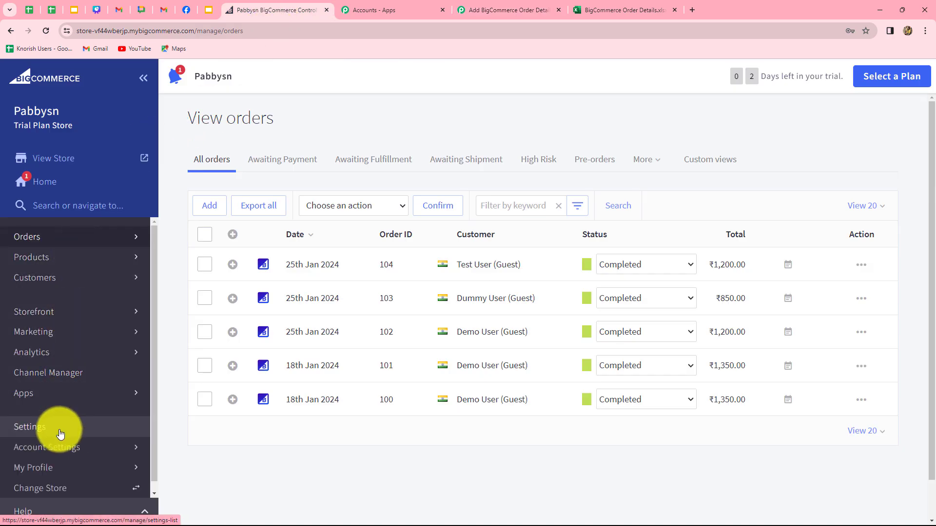
In store settings, start a new store-level API account named 'Order Details'.
{"action": "left_click", "coordinate": [60, 434]}
{"action": "scroll", "coordinate": [365, 360], "scroll_direction": "down", "scroll_amount": 10}
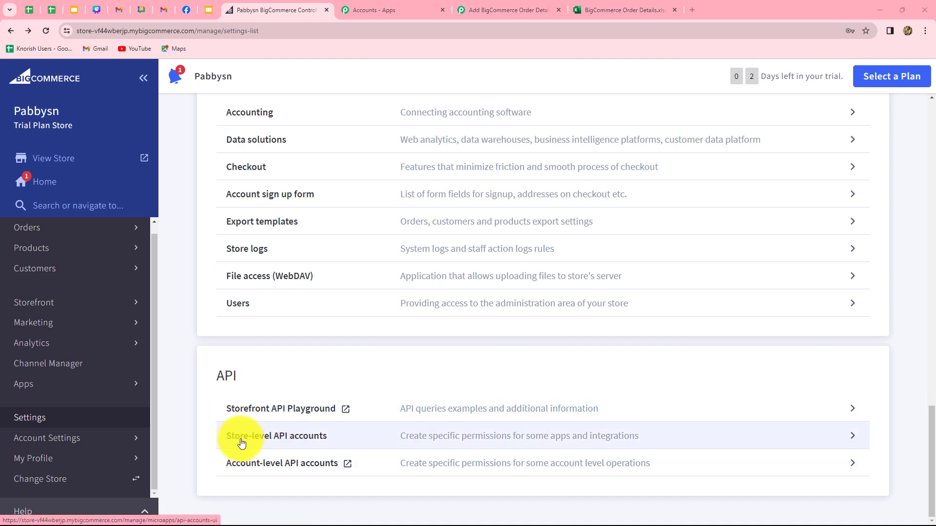
{"action": "left_click", "coordinate": [306, 437]}
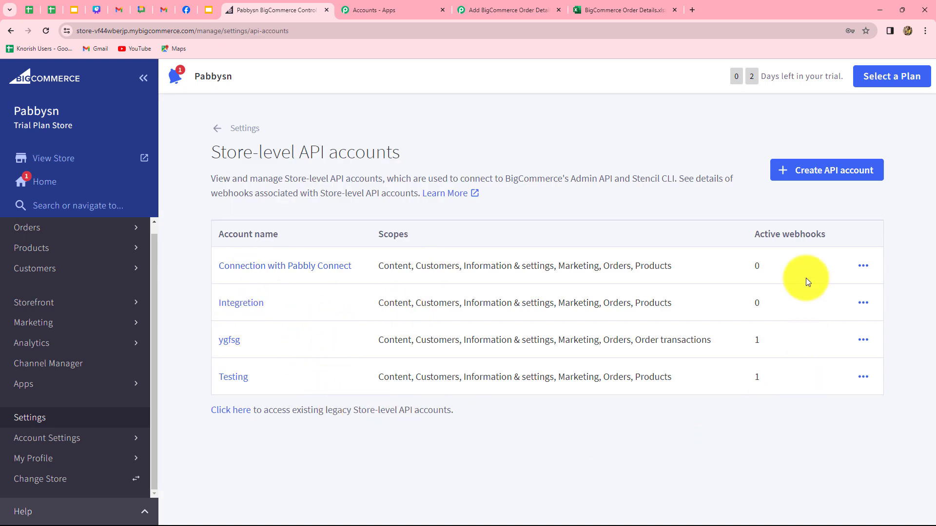
{"action": "left_click", "coordinate": [803, 176]}
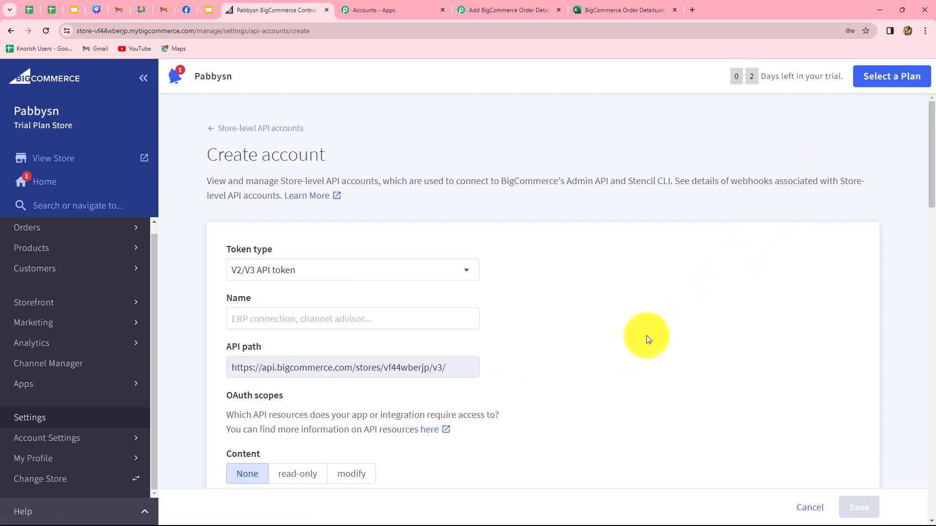
{"action": "scroll", "coordinate": [647, 335], "scroll_direction": "down", "scroll_amount": 4}
{"action": "scroll", "coordinate": [647, 336], "scroll_direction": "up", "scroll_amount": 2}
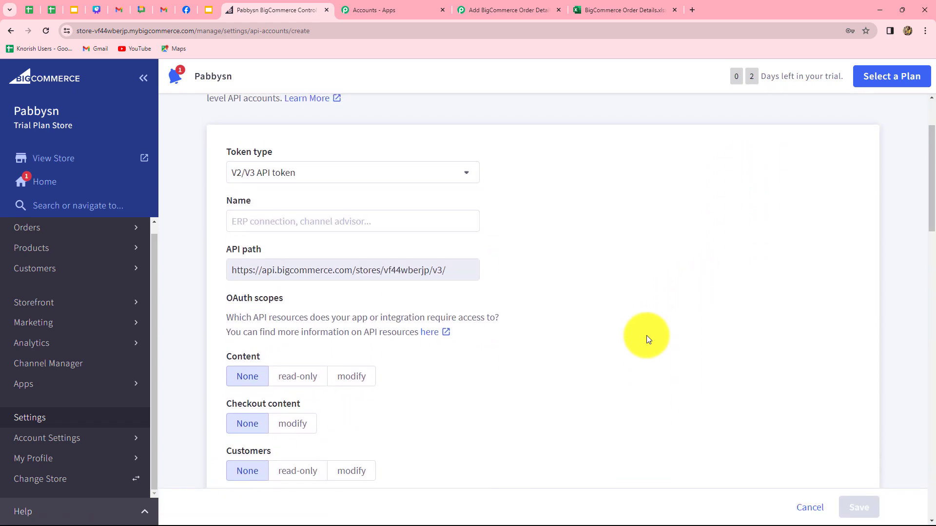
{"action": "scroll", "coordinate": [647, 335], "scroll_direction": "up", "scroll_amount": 2}
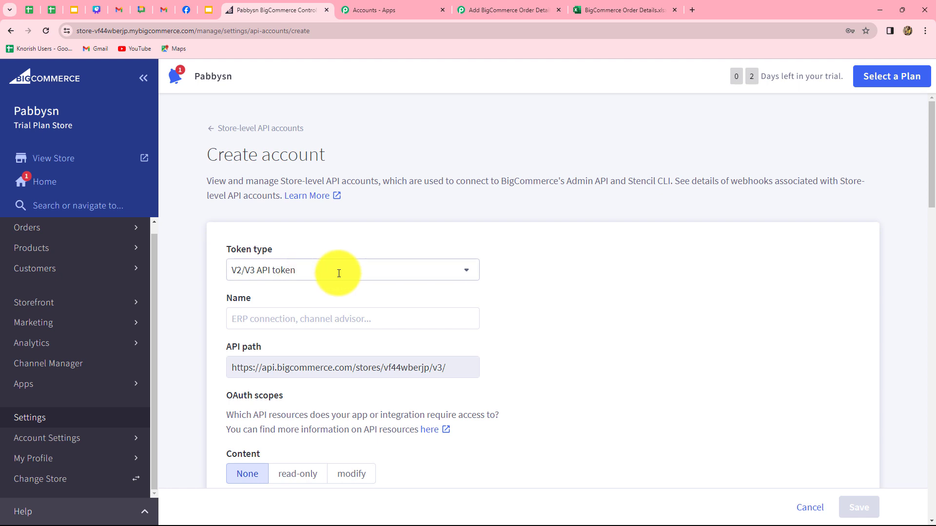
{"action": "left_click", "coordinate": [288, 322]}
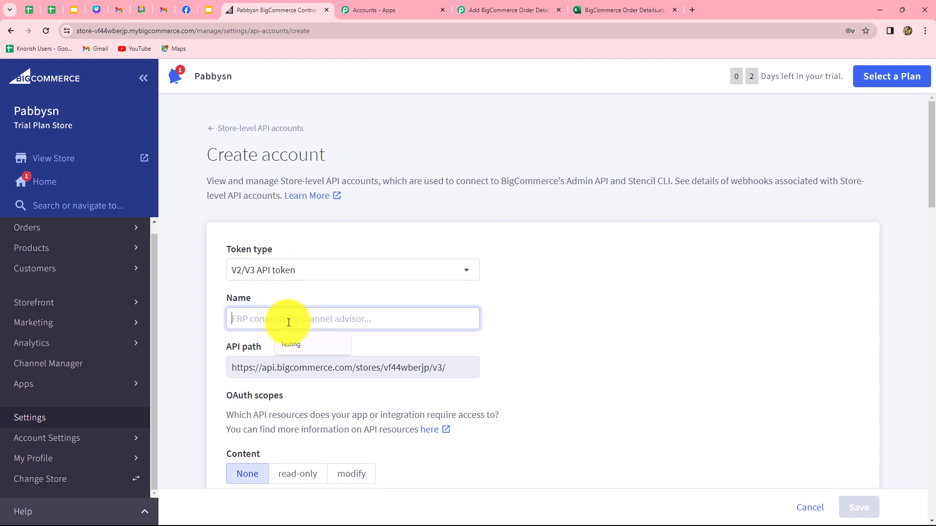
{"action": "type", "text": "Order Details"}
{"action": "scroll", "coordinate": [281, 326], "scroll_direction": "down", "scroll_amount": 2}
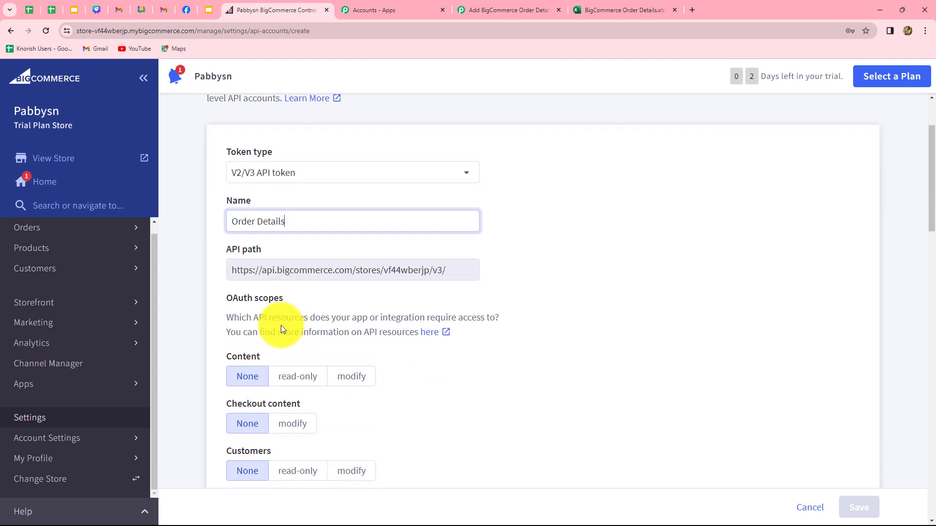
{"action": "left_click", "coordinate": [207, 310]}
{"action": "scroll", "coordinate": [277, 337], "scroll_direction": "down", "scroll_amount": 3}
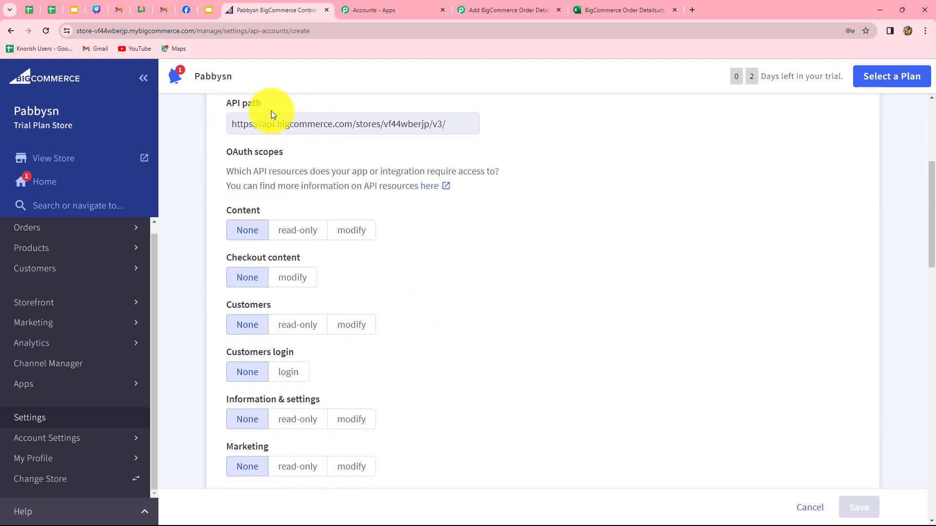
Set Content, Checkout content, Customers, Information & settings, Marketing, Orders and Order transactions to modify, and allow Customers login.
{"action": "left_click", "coordinate": [478, 10]}
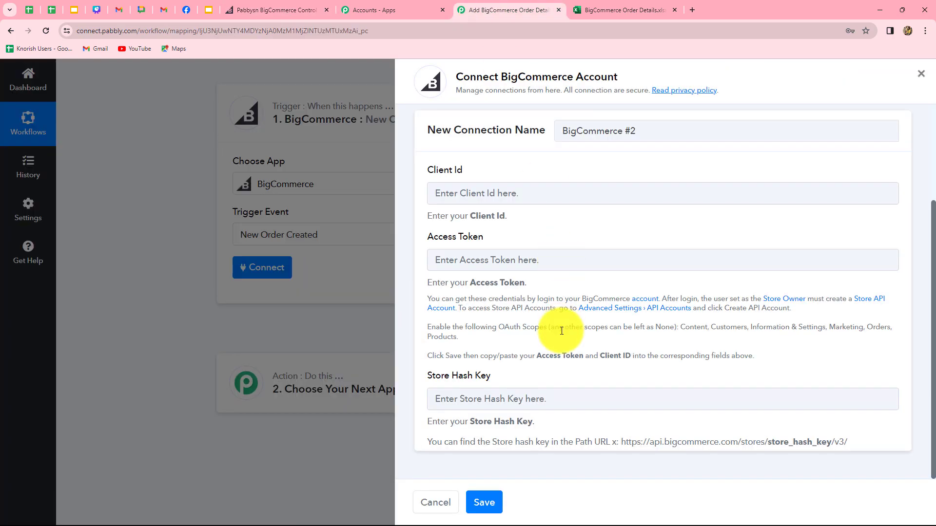
{"action": "left_click", "coordinate": [280, 7]}
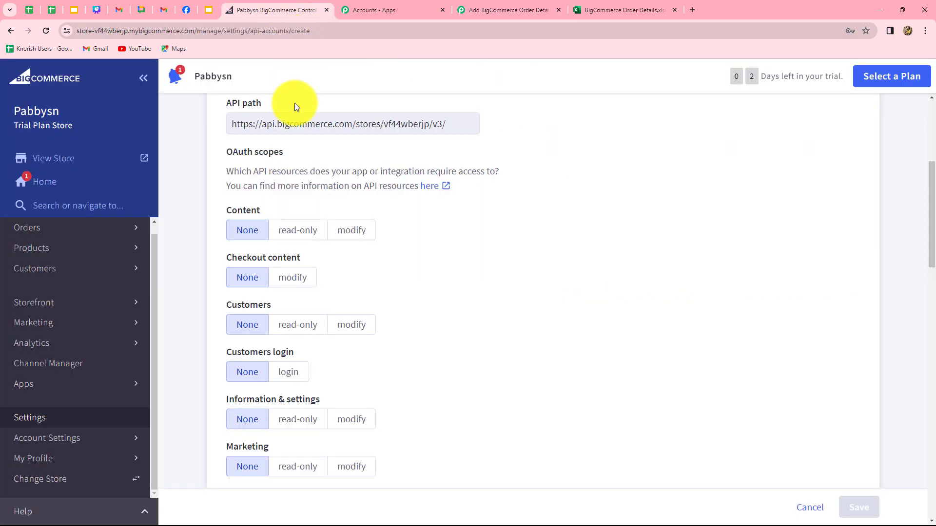
{"action": "left_click", "coordinate": [358, 236]}
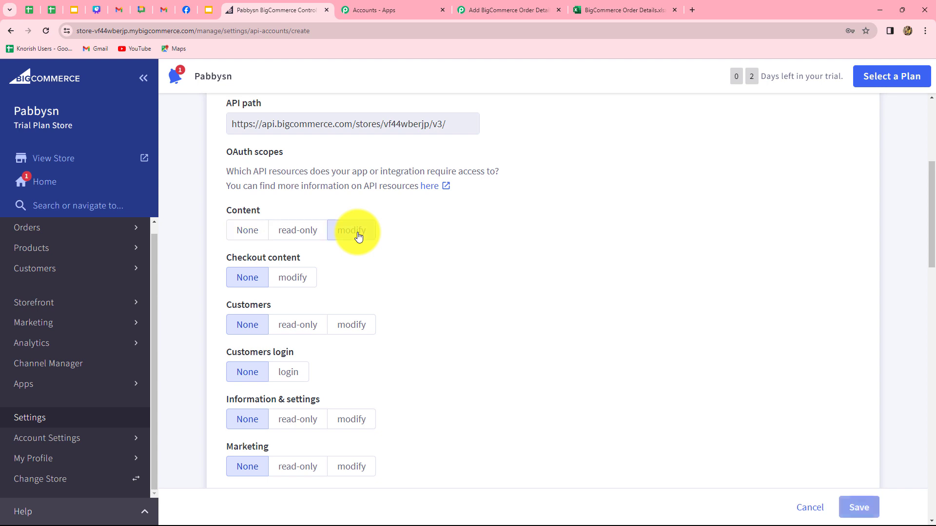
{"action": "left_click", "coordinate": [297, 283]}
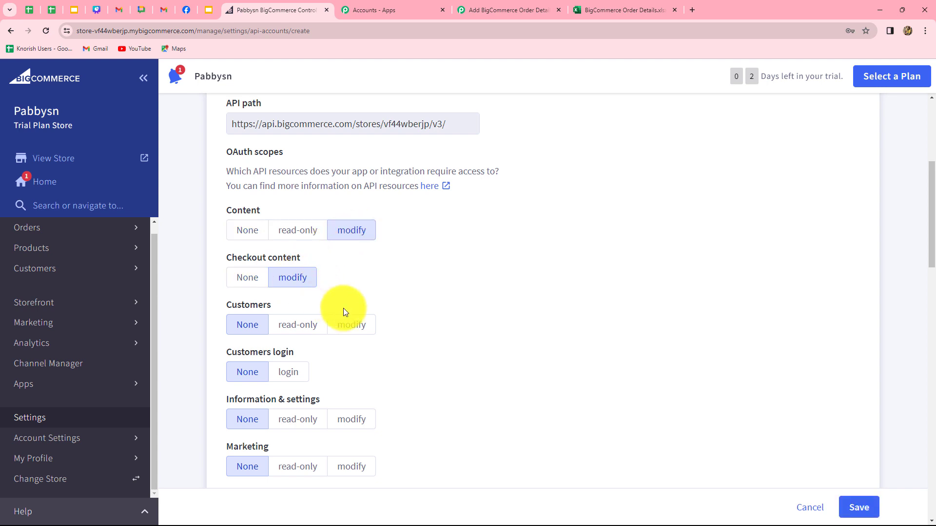
{"action": "scroll", "coordinate": [345, 312], "scroll_direction": "down", "scroll_amount": 2}
{"action": "left_click", "coordinate": [347, 228]}
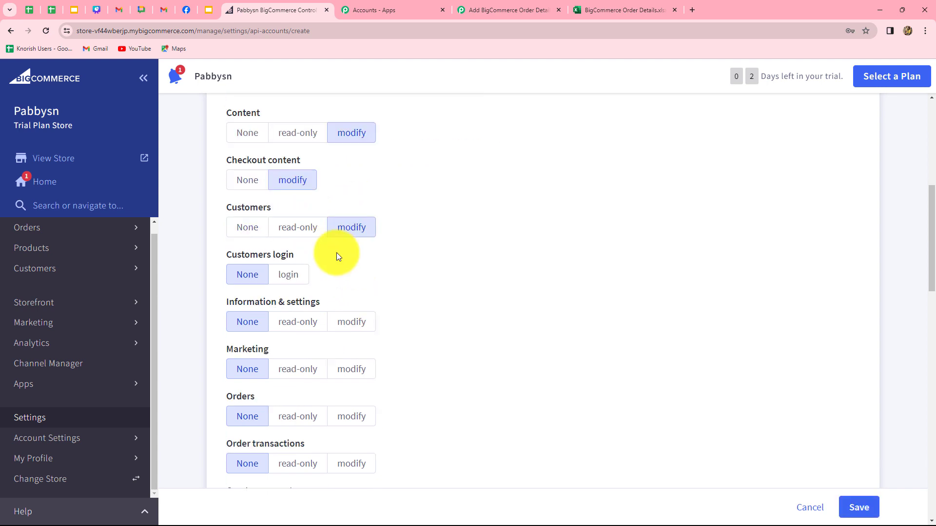
{"action": "left_click", "coordinate": [288, 275]}
{"action": "scroll", "coordinate": [317, 234], "scroll_direction": "down", "scroll_amount": 3}
{"action": "left_click", "coordinate": [350, 177]}
{"action": "left_click", "coordinate": [351, 223]}
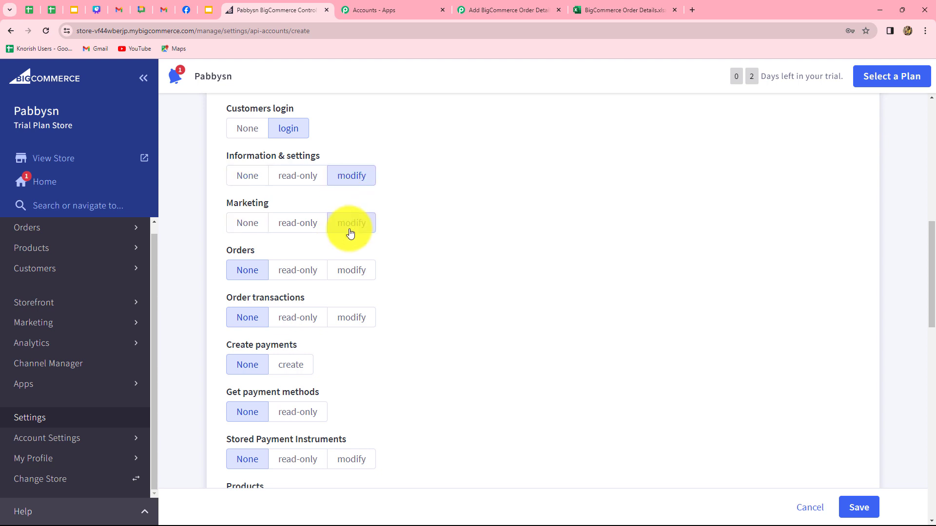
{"action": "left_click", "coordinate": [352, 270]}
{"action": "left_click", "coordinate": [352, 317]}
Give Stored Payment Instruments, Carts, Themes, Products and Order Fulfillment modify access, then save.
{"action": "scroll", "coordinate": [352, 371], "scroll_direction": "down", "scroll_amount": 3}
{"action": "scroll", "coordinate": [311, 277], "scroll_direction": "down", "scroll_amount": 3}
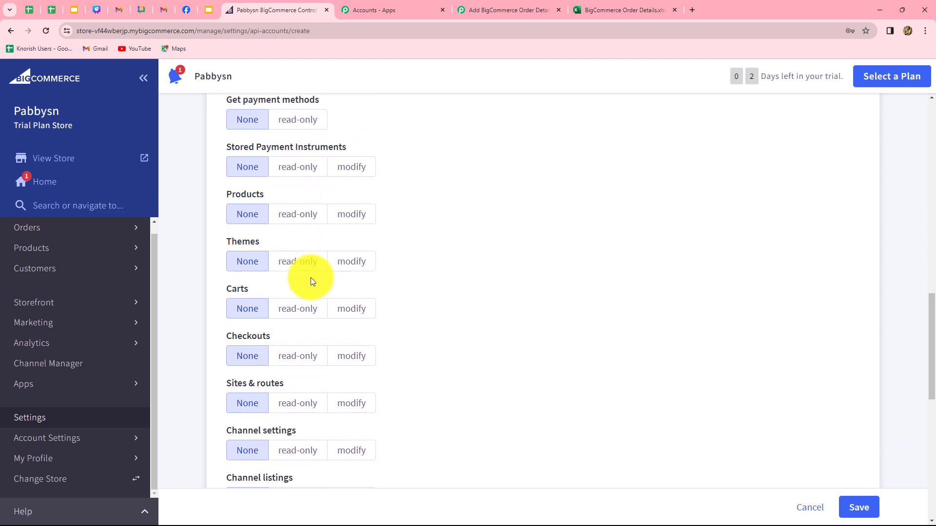
{"action": "left_click", "coordinate": [346, 167]}
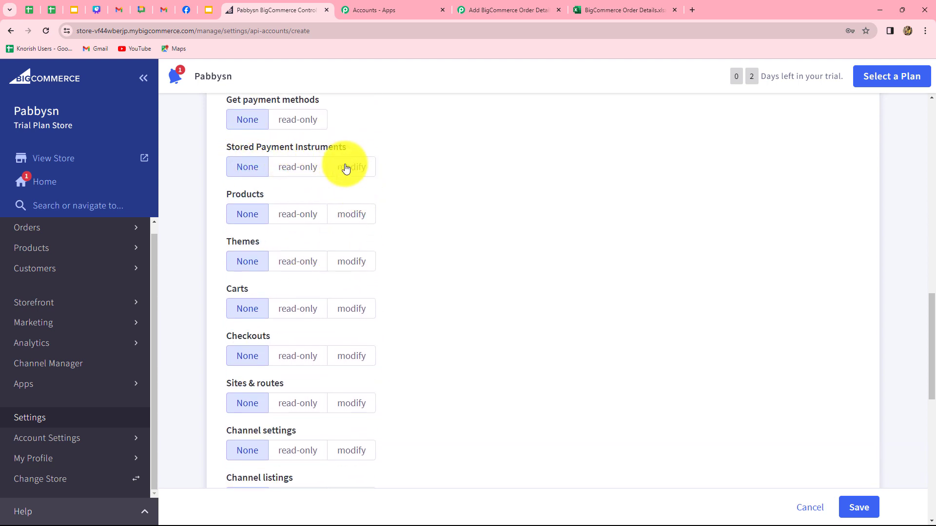
{"action": "left_click", "coordinate": [344, 312]}
{"action": "left_click", "coordinate": [351, 263]}
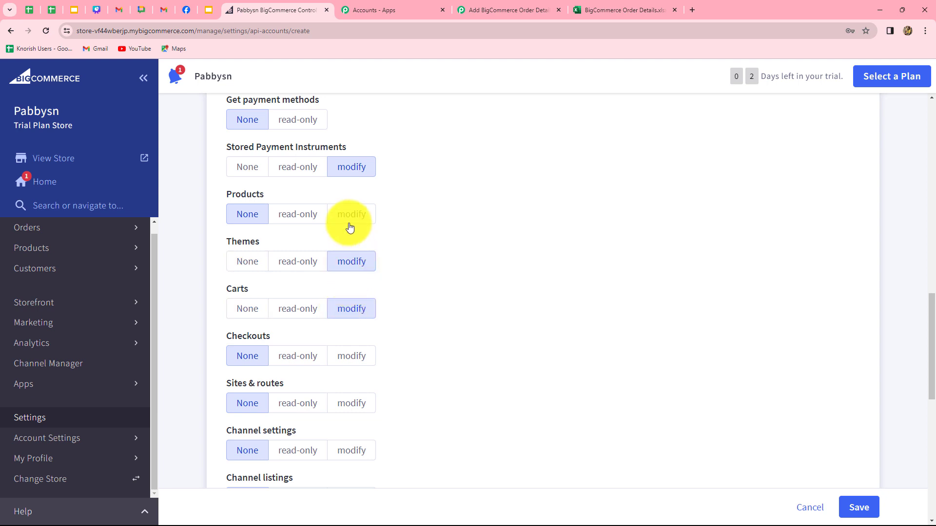
{"action": "left_click", "coordinate": [349, 220]}
{"action": "scroll", "coordinate": [349, 326], "scroll_direction": "down", "scroll_amount": 10}
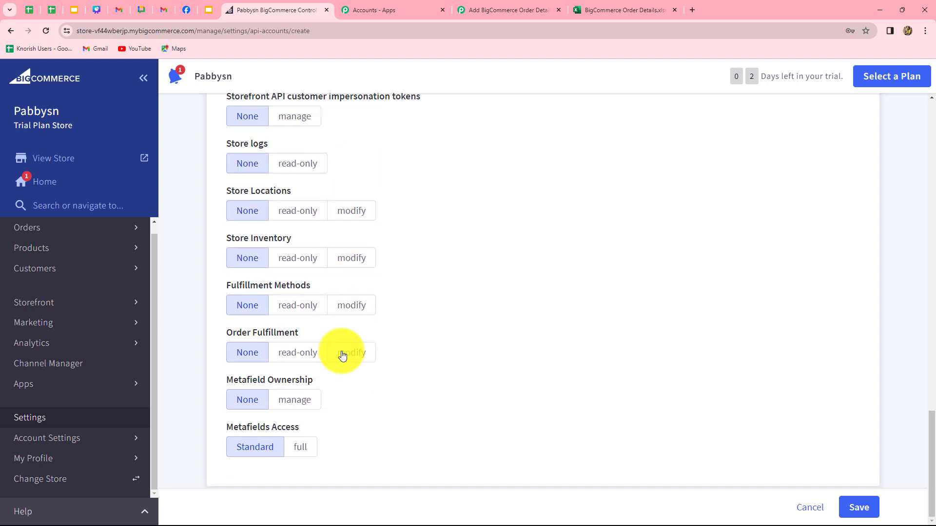
{"action": "left_click", "coordinate": [337, 354]}
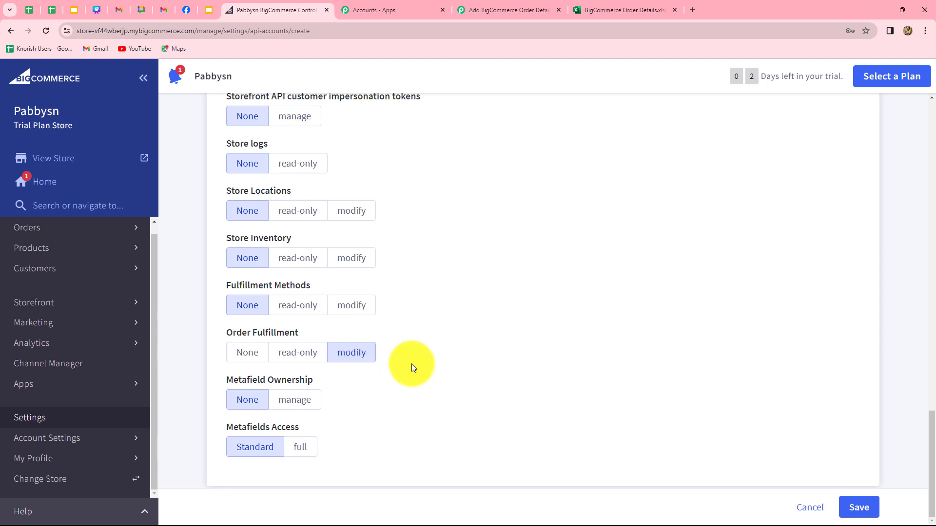
{"action": "left_click", "coordinate": [858, 507]}
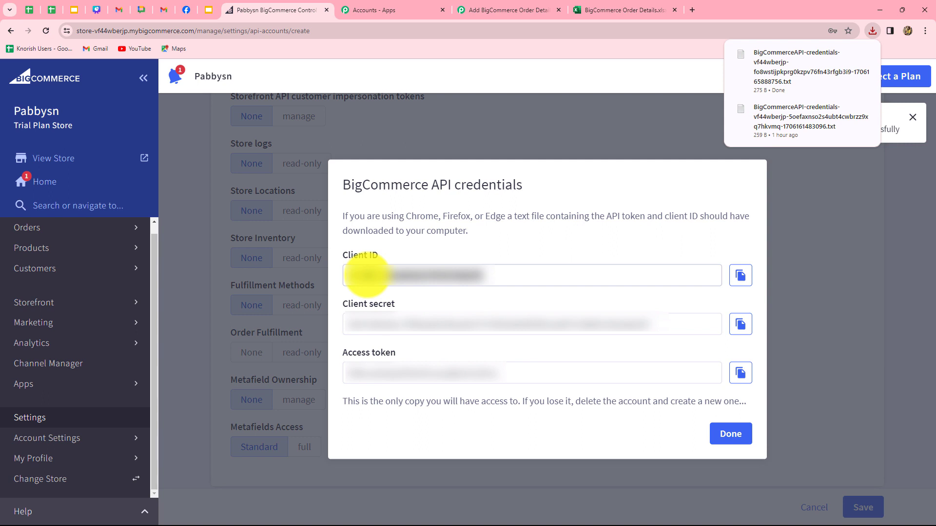
{"action": "left_click", "coordinate": [375, 275]}
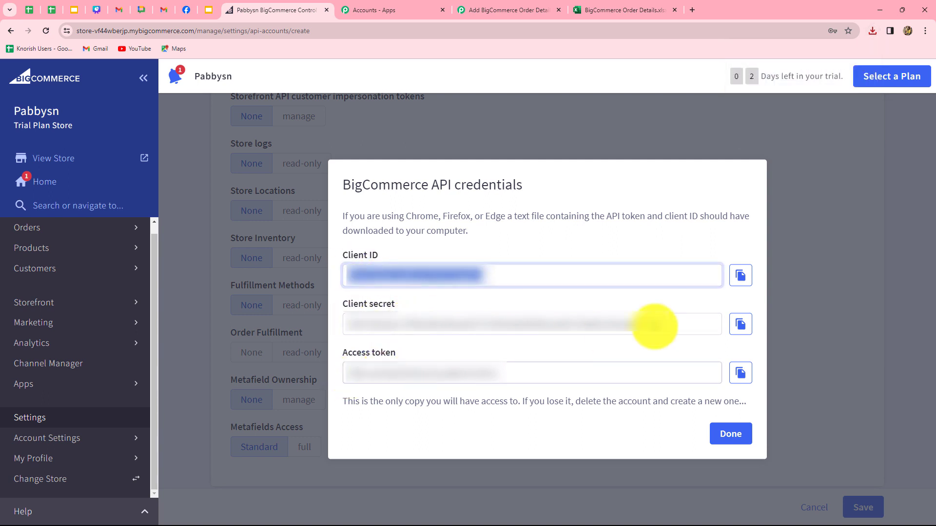
Copy the BigCommerce Client ID and access token into the Pabbly connection form.
{"action": "left_click", "coordinate": [749, 285]}
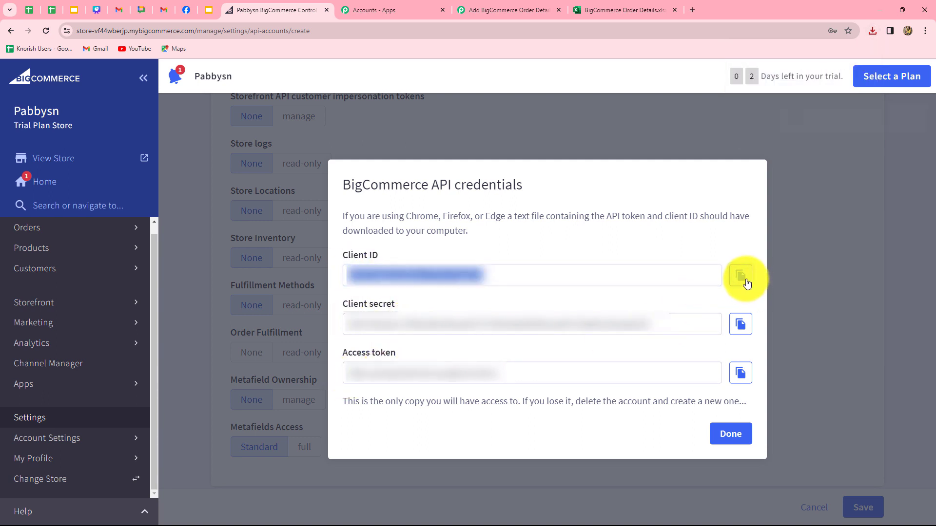
{"action": "left_click", "coordinate": [502, 10]}
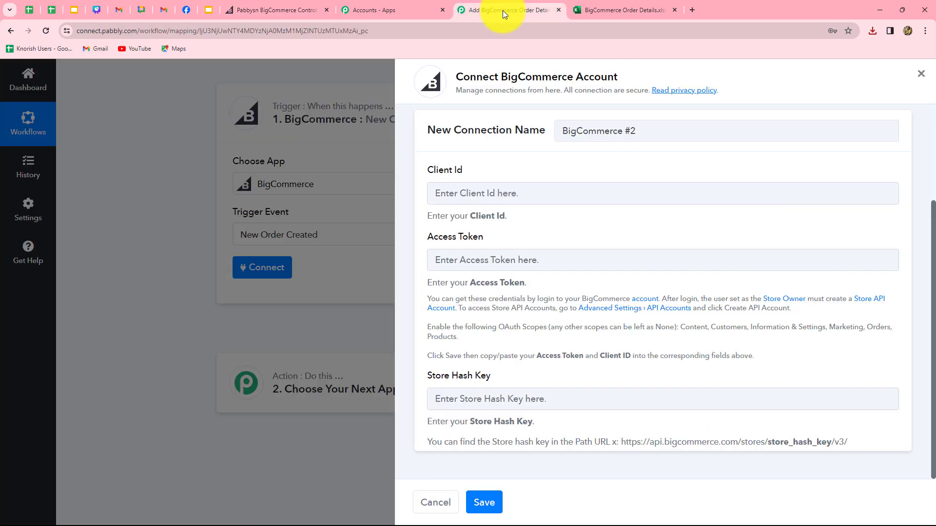
{"action": "left_click", "coordinate": [497, 201]}
{"action": "key", "text": "ctrl+v"}
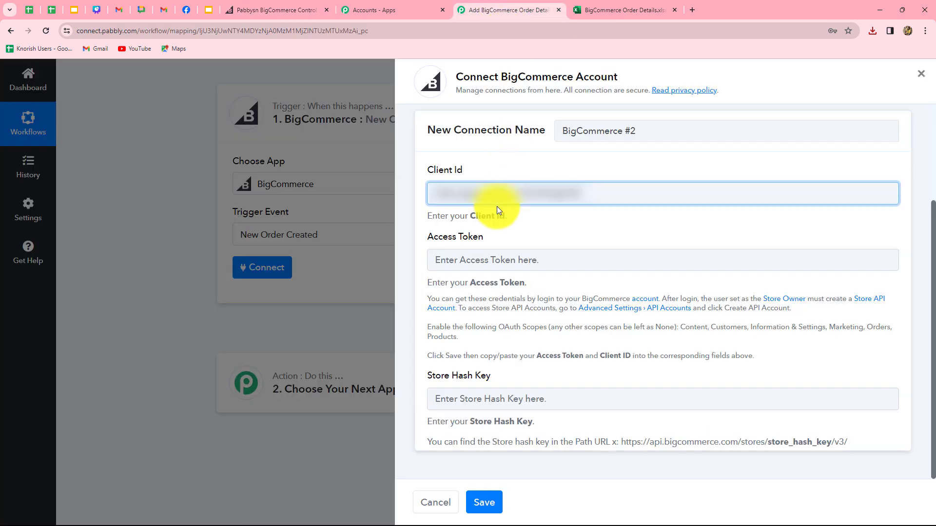
{"action": "left_click", "coordinate": [472, 259]}
{"action": "left_click", "coordinate": [276, 10]}
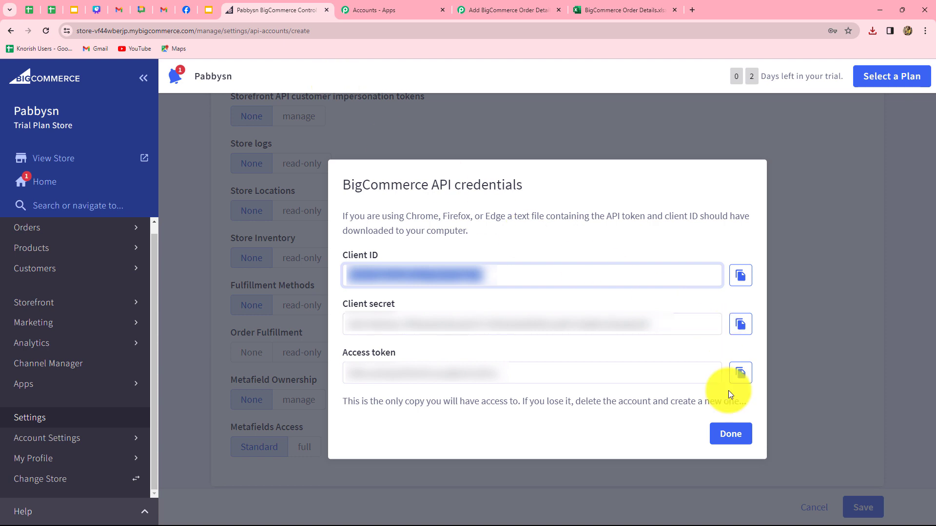
{"action": "left_click", "coordinate": [740, 373]}
{"action": "left_click", "coordinate": [507, 11]}
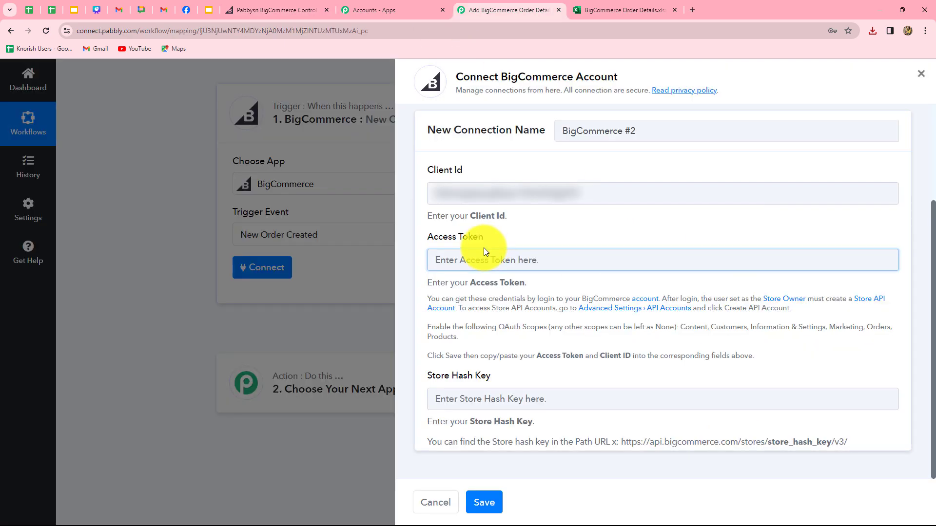
{"action": "key", "text": "ctrl+v"}
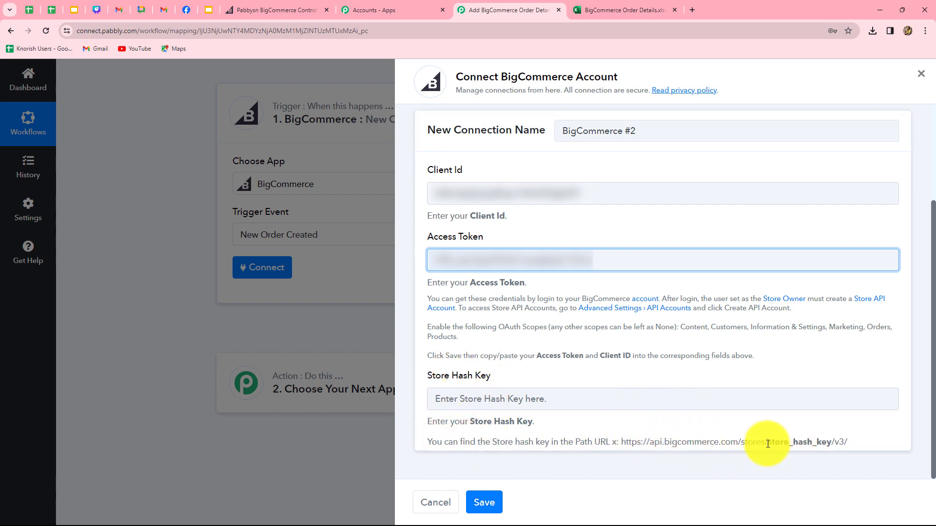
Paste the store hash from the BigCommerce URL into Store Hash Key and save the connection.
{"action": "left_click_drag", "start_coordinate": [768, 442], "coordinate": [823, 448]}
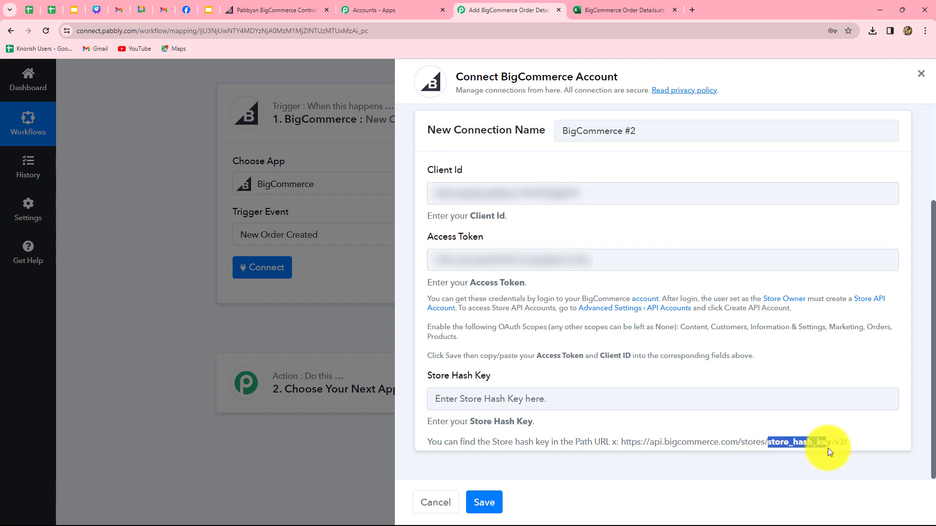
{"action": "left_click", "coordinate": [257, 10]}
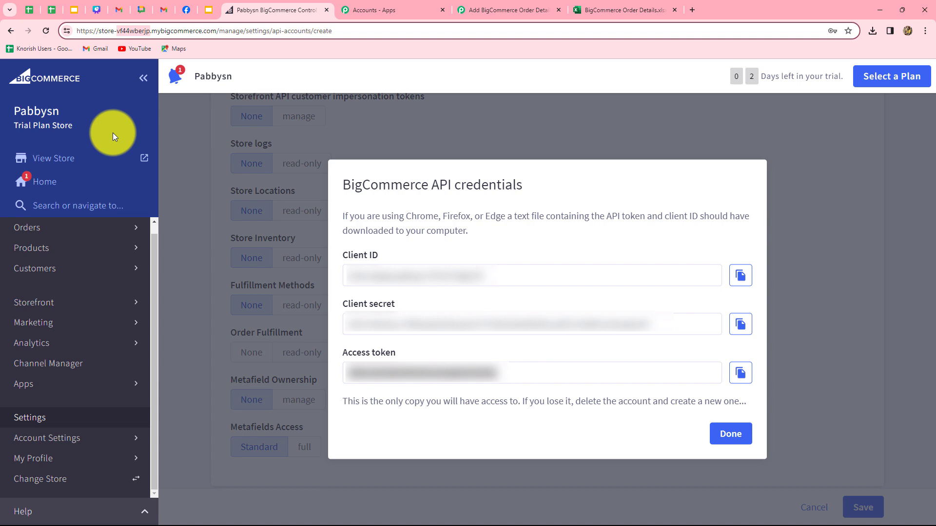
{"action": "left_click", "coordinate": [505, 10]}
{"action": "left_click", "coordinate": [501, 401]}
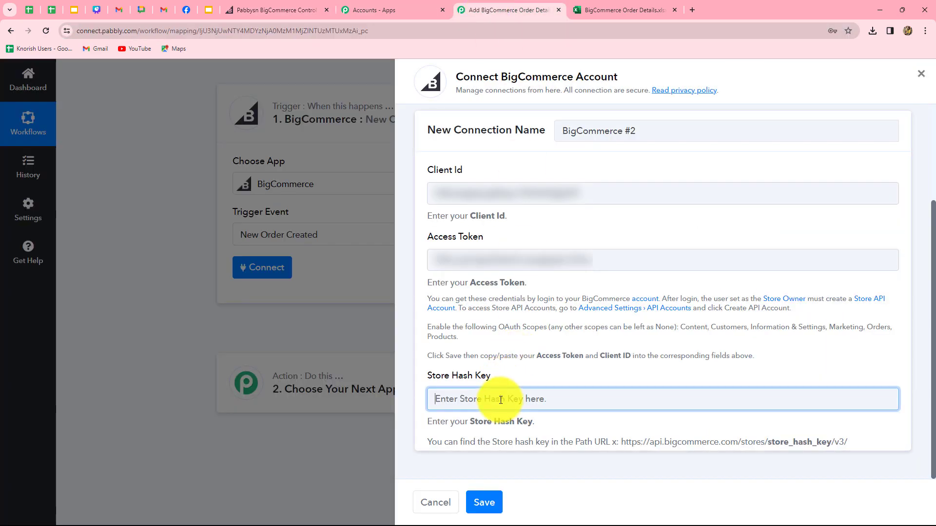
{"action": "key", "text": "ctrl+v"}
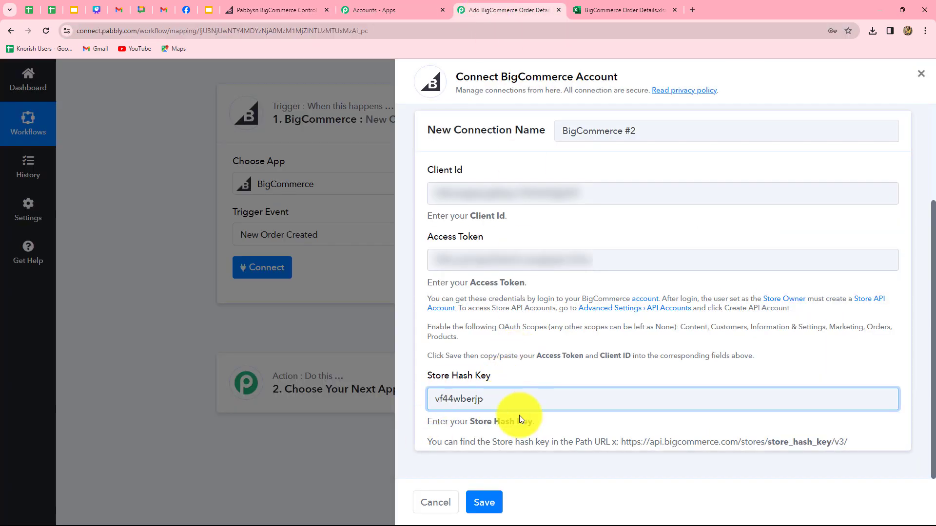
{"action": "left_click", "coordinate": [484, 502]}
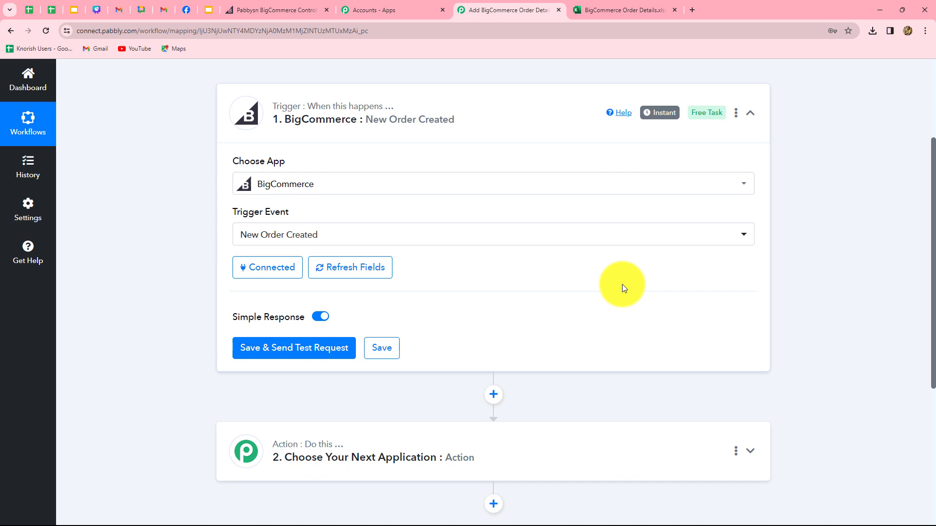
Save and send the test request, then open the BigCommerce storefront via View Store.
{"action": "left_click", "coordinate": [324, 352]}
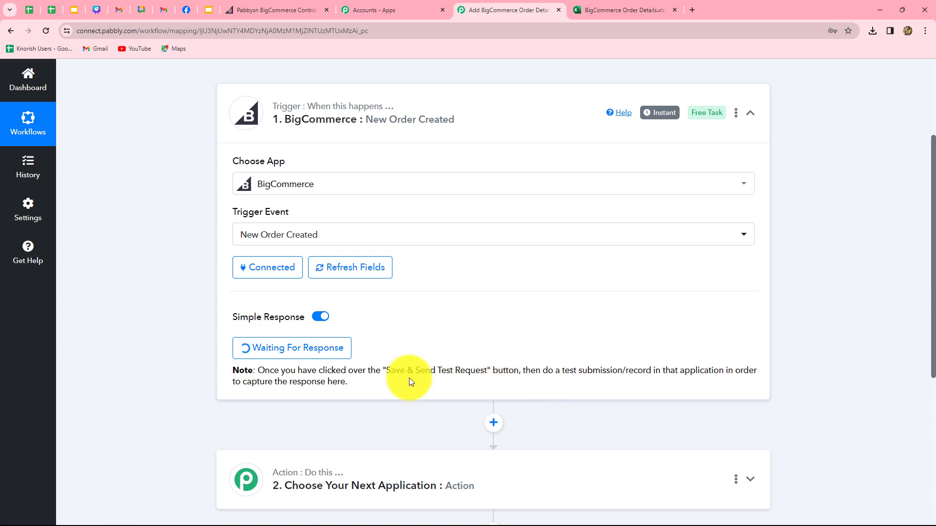
{"action": "left_click", "coordinate": [263, 5]}
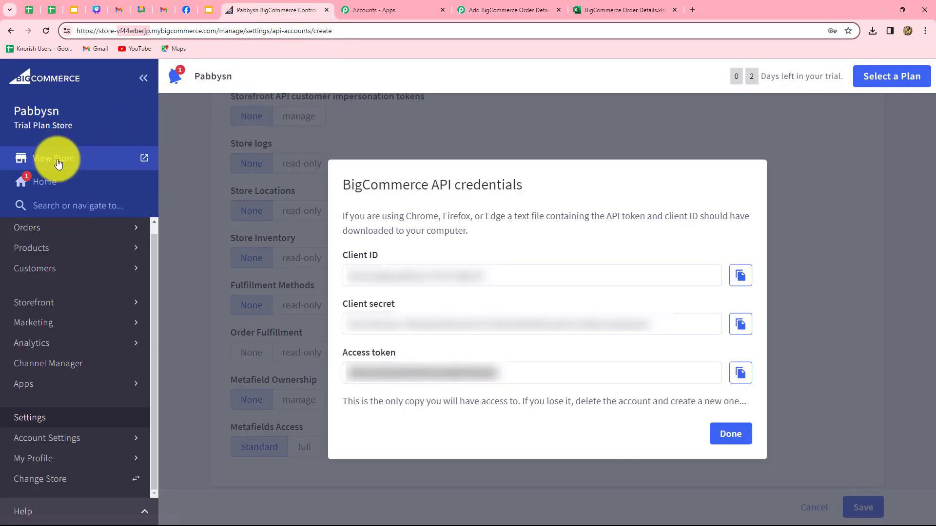
{"action": "left_click", "coordinate": [145, 158]}
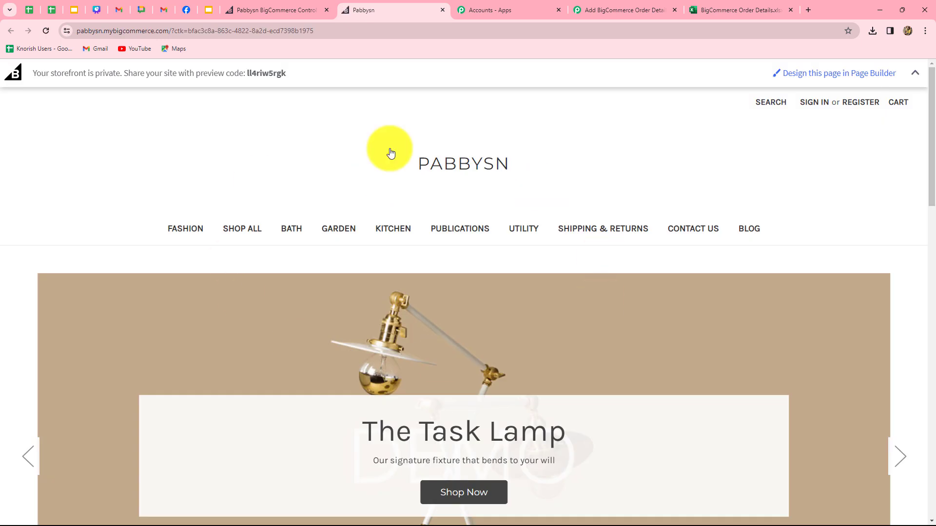
Add the Python Course to the cart from the storefront.
{"action": "scroll", "coordinate": [590, 310], "scroll_direction": "down", "scroll_amount": 10}
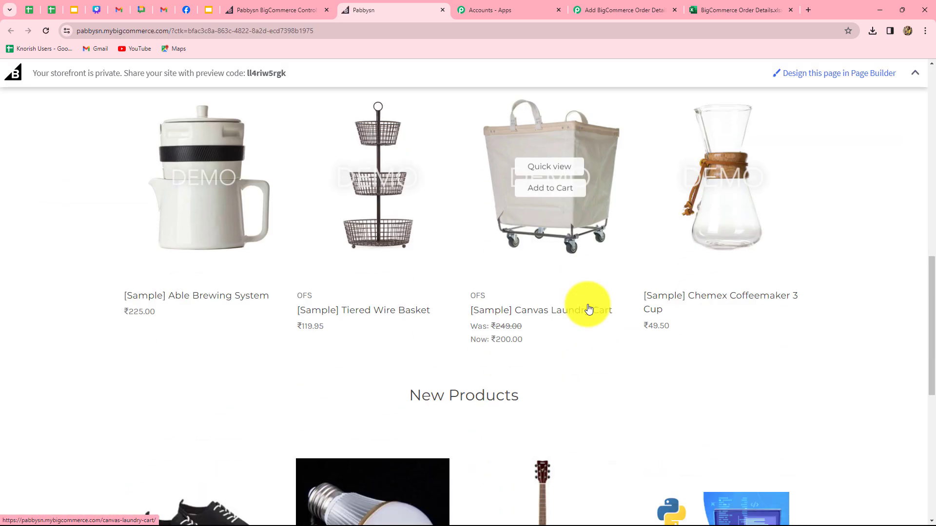
{"action": "scroll", "coordinate": [553, 415], "scroll_direction": "down", "scroll_amount": 4}
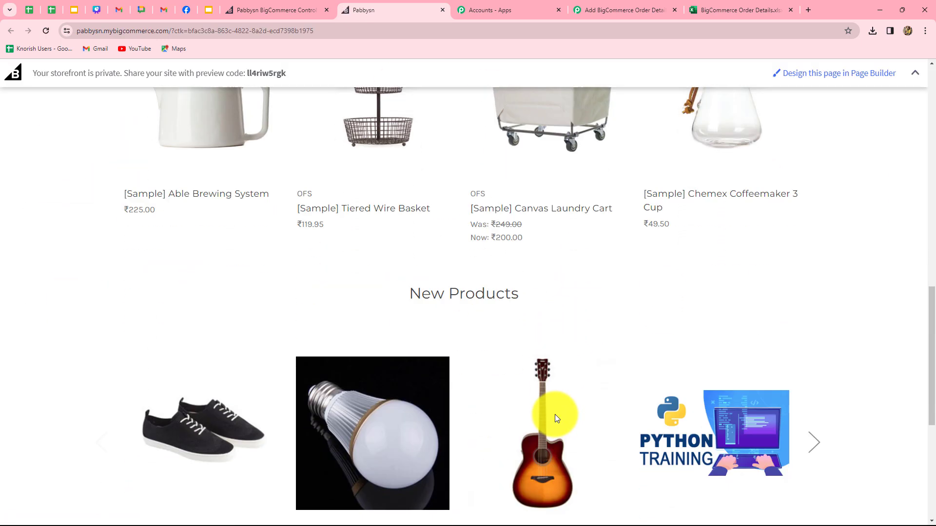
{"action": "scroll", "coordinate": [555, 419], "scroll_direction": "down", "scroll_amount": 1}
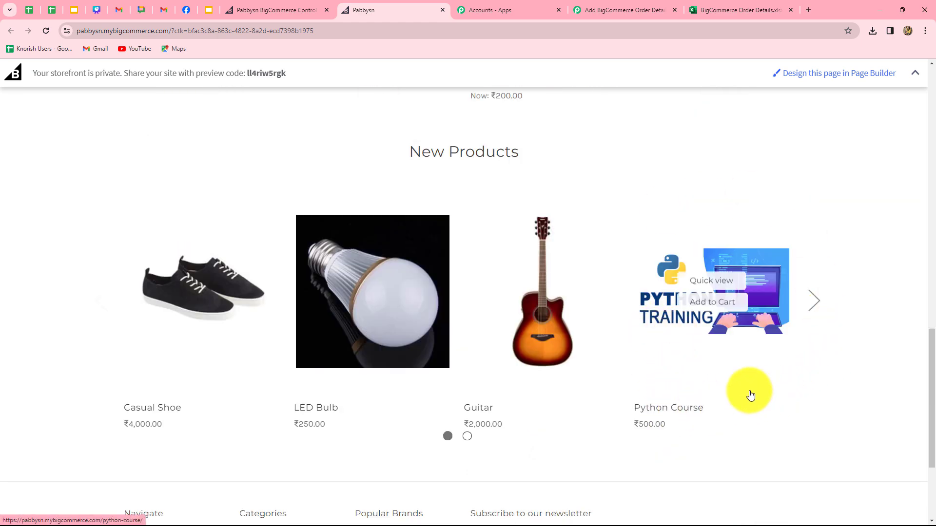
{"action": "left_click", "coordinate": [724, 307]}
{"action": "scroll", "coordinate": [709, 406], "scroll_direction": "down", "scroll_amount": 3}
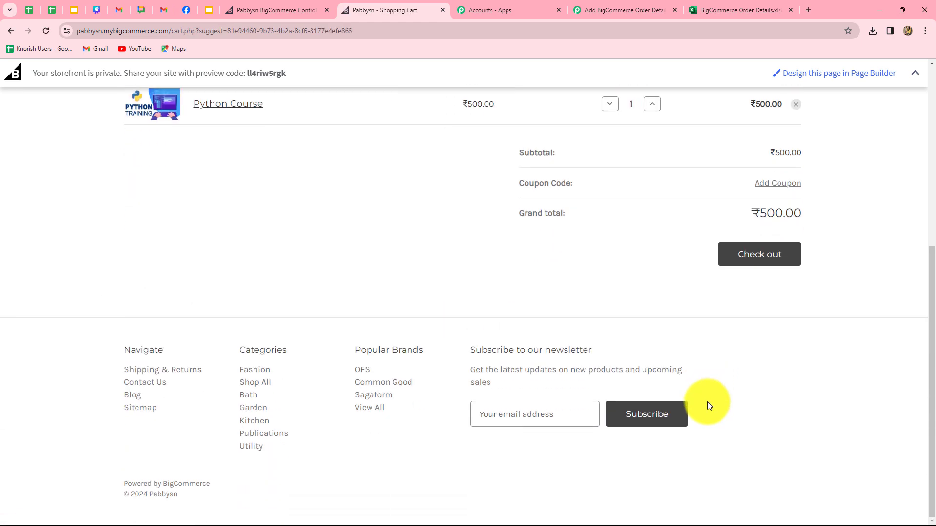
{"action": "left_click", "coordinate": [10, 30]}
{"action": "left_click", "coordinate": [10, 30]}
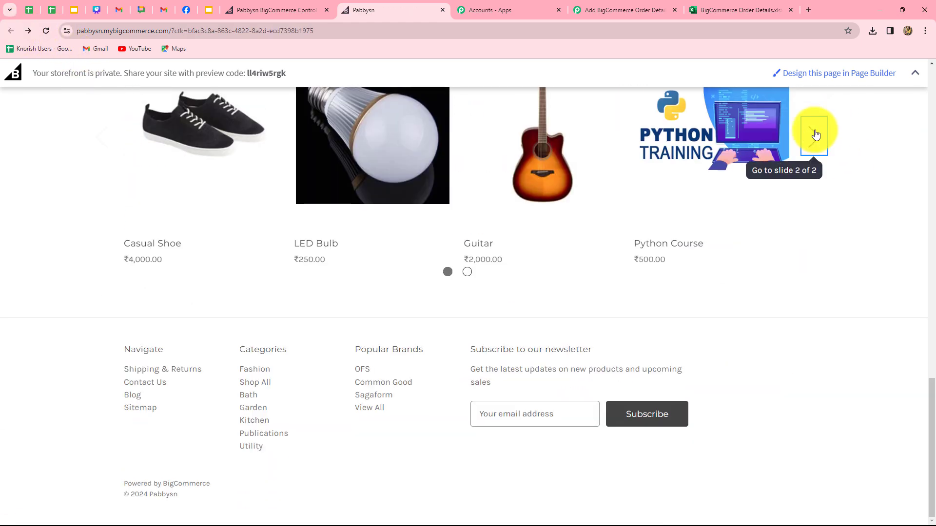
Add the PHP Course, raise Python Course quantity to 2, and proceed to checkout.
{"action": "left_click", "coordinate": [815, 135]}
{"action": "scroll", "coordinate": [692, 239], "scroll_direction": "up", "scroll_amount": 3}
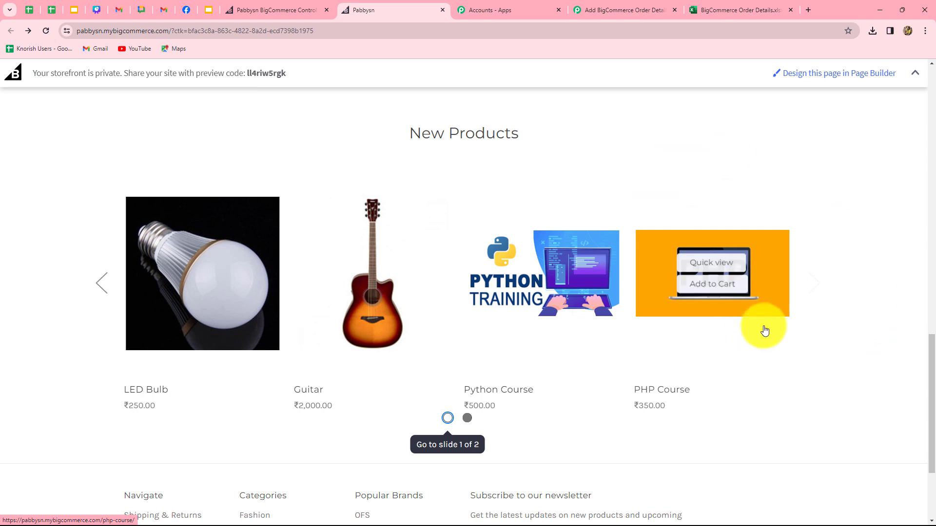
{"action": "left_click", "coordinate": [723, 289]}
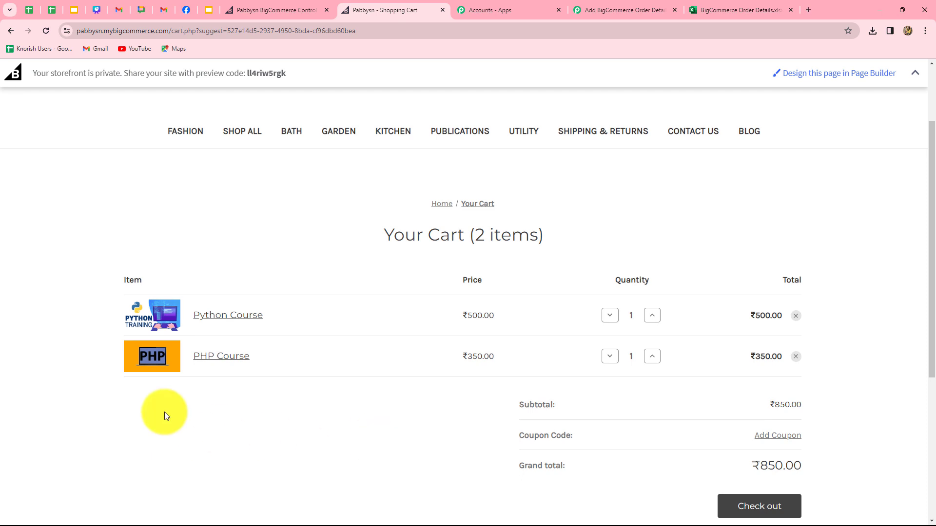
{"action": "left_click", "coordinate": [607, 317]}
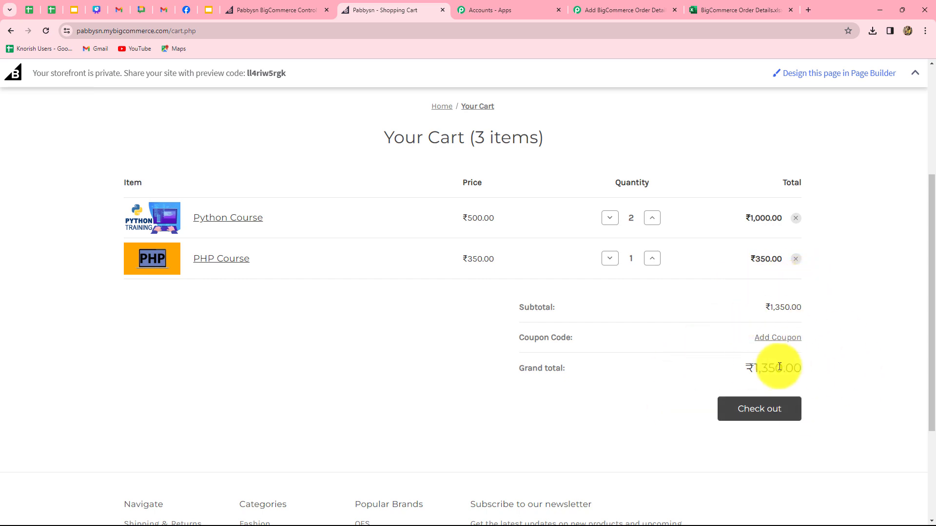
{"action": "left_click", "coordinate": [772, 415]}
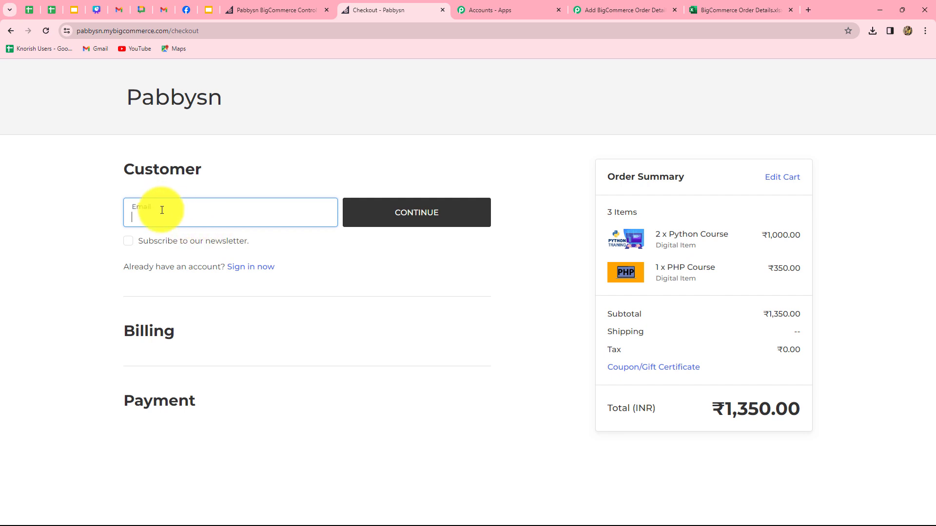
Enter the customer's e-mail, then the billing first name, last name and phone number.
{"action": "key", "text": "ctrl+v"}
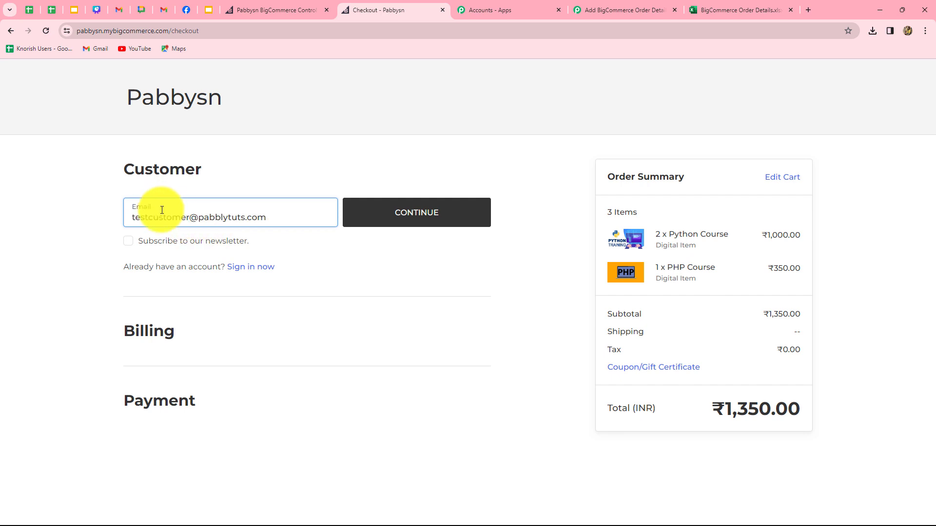
{"action": "left_click", "coordinate": [374, 223]}
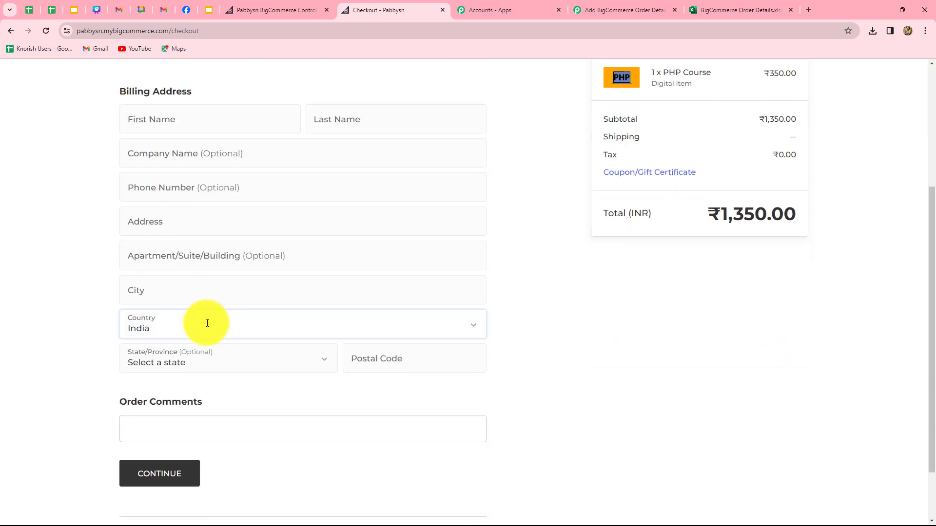
{"action": "left_click", "coordinate": [170, 116]}
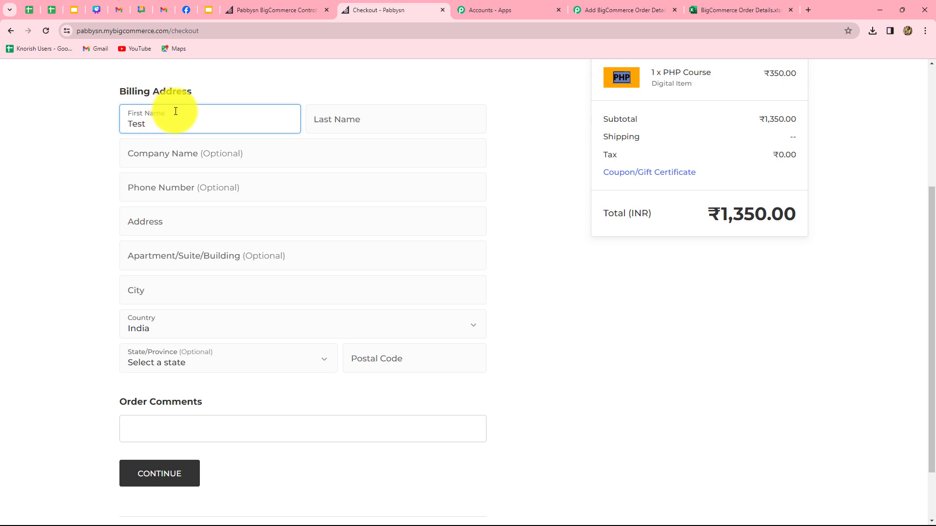
{"action": "left_click", "coordinate": [335, 127]}
{"action": "type", "text": "Customer"}
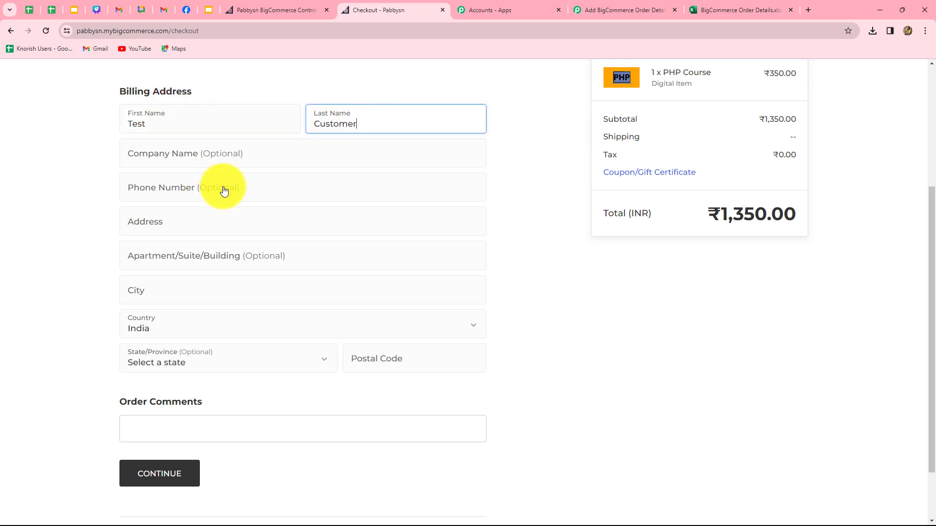
{"action": "left_click", "coordinate": [191, 194]}
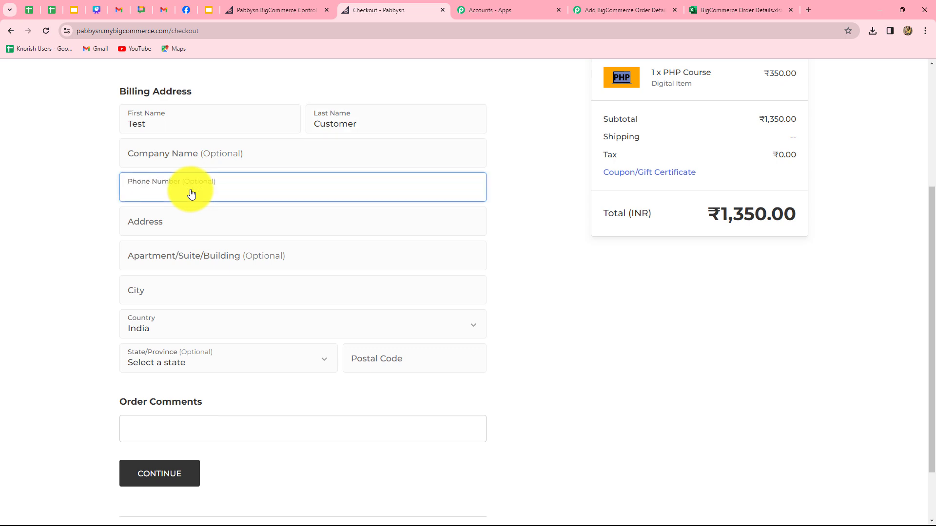
{"action": "type", "text": "9090909090"}
Complete the billing address with street, city, India as country and postal code, and submit it.
{"action": "scroll", "coordinate": [189, 190], "scroll_direction": "down", "scroll_amount": 2}
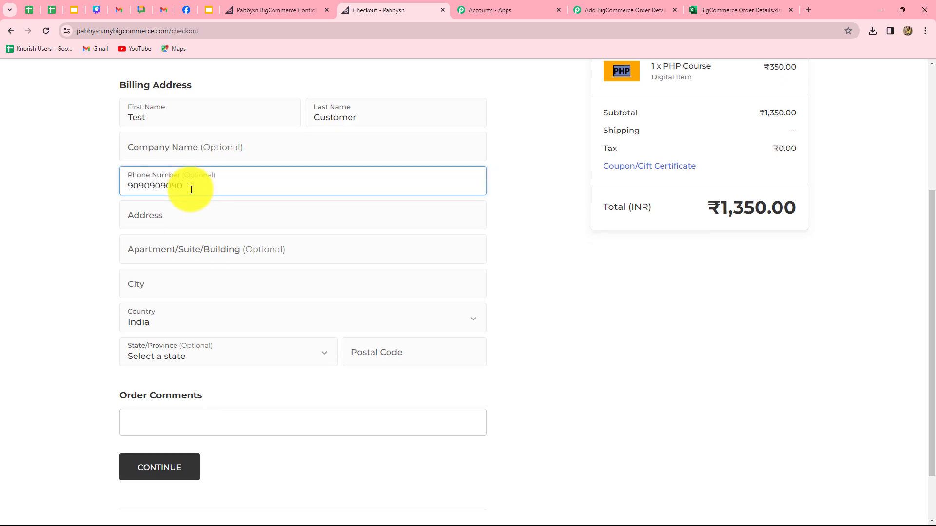
{"action": "left_click", "coordinate": [184, 153]}
{"action": "left_click", "coordinate": [192, 179]}
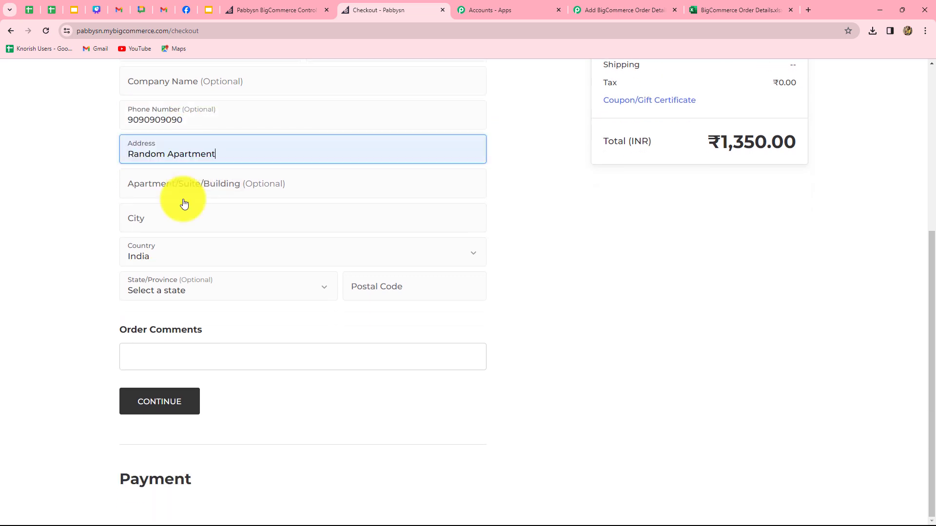
{"action": "left_click", "coordinate": [163, 226]}
{"action": "left_click", "coordinate": [185, 250]}
{"action": "left_click", "coordinate": [185, 254]}
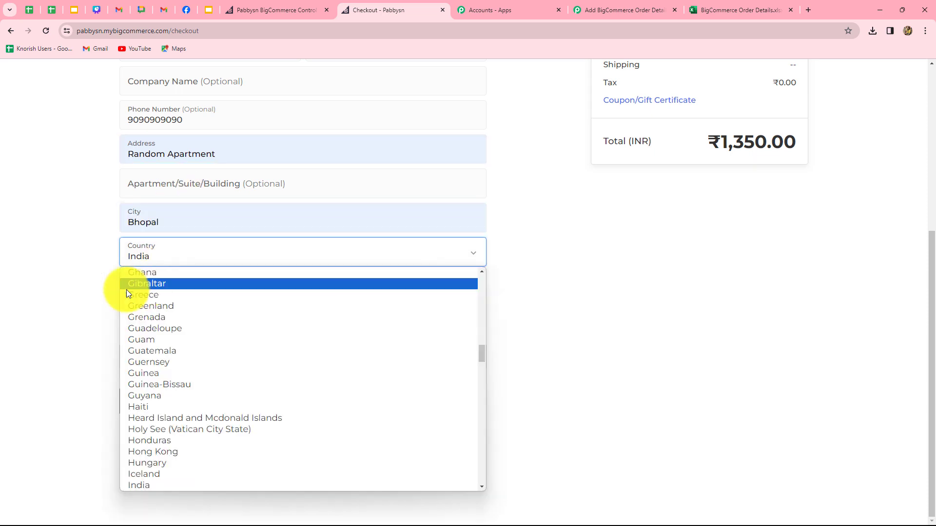
{"action": "left_click", "coordinate": [91, 298]}
{"action": "left_click", "coordinate": [370, 288]}
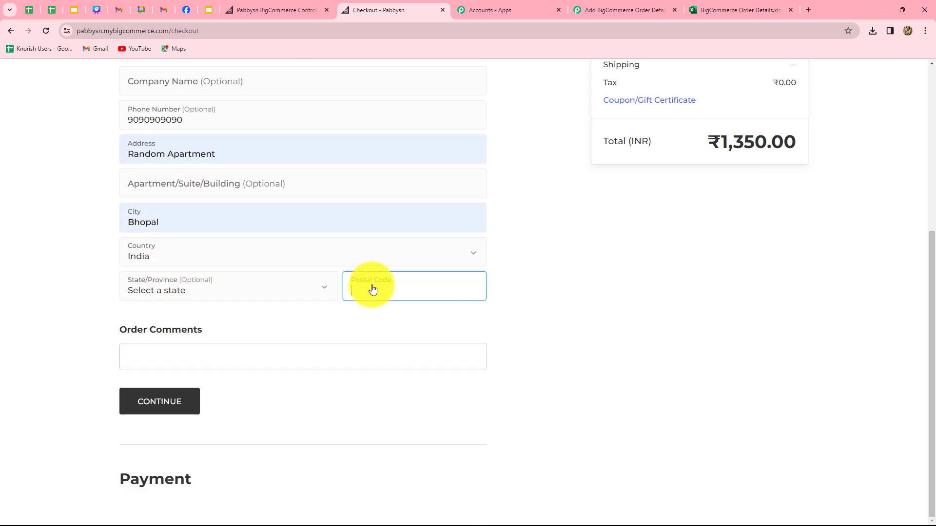
{"action": "left_click", "coordinate": [374, 317]}
{"action": "left_click", "coordinate": [181, 398]}
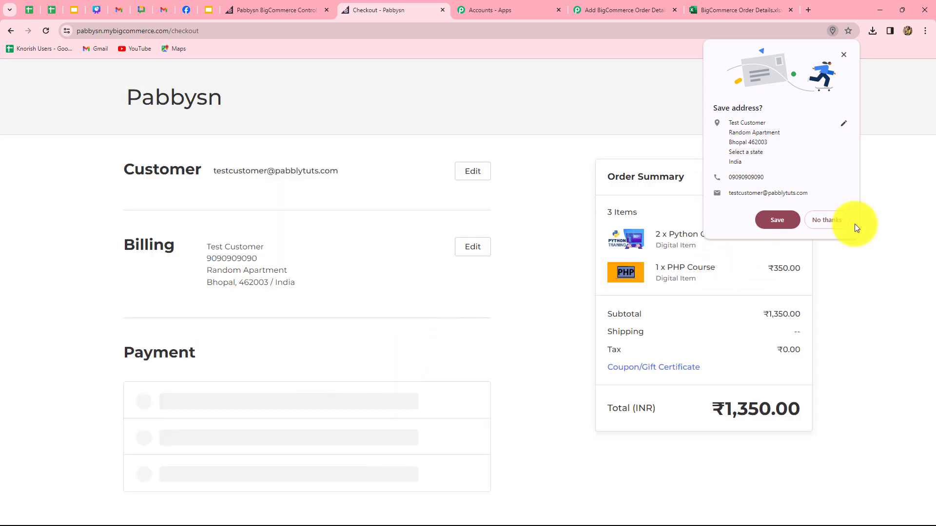
{"action": "left_click", "coordinate": [831, 221]}
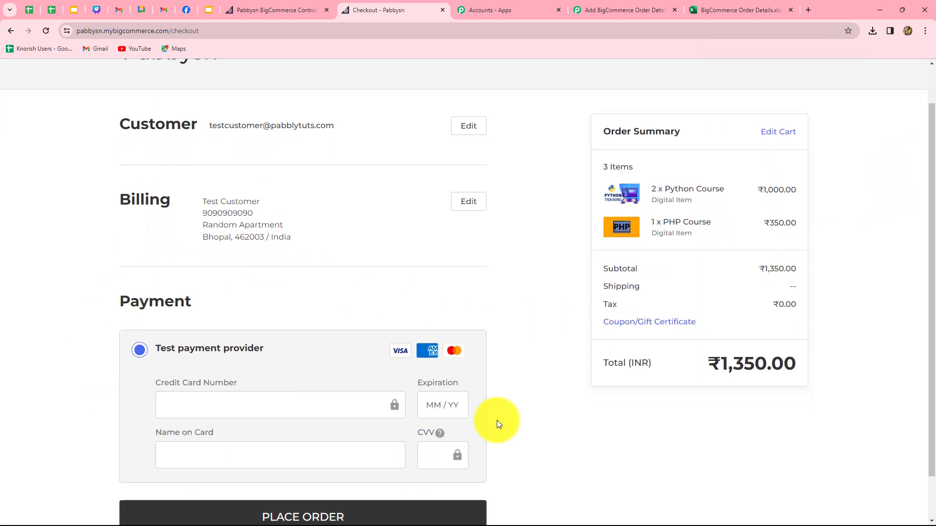
Enter the test card number, expiry and cardholder name, and place the order.
{"action": "scroll", "coordinate": [522, 407], "scroll_direction": "down", "scroll_amount": 1}
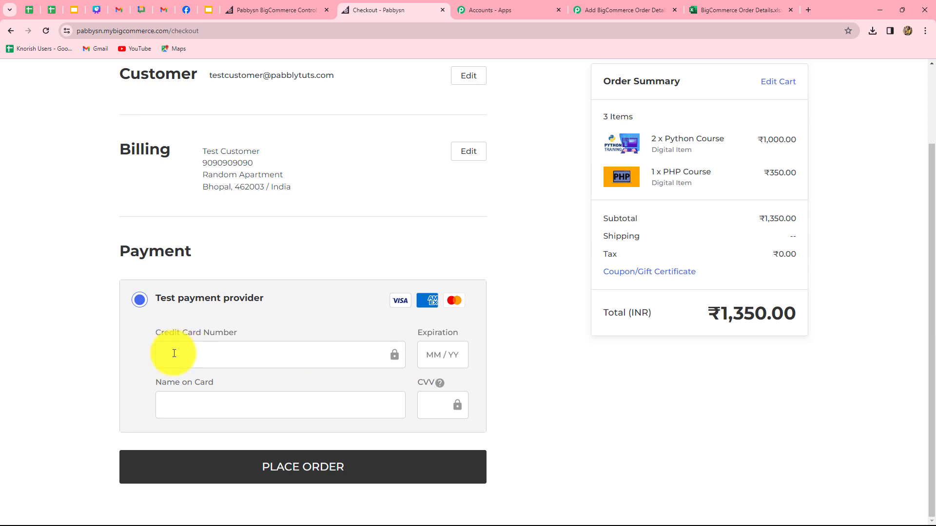
{"action": "left_click", "coordinate": [174, 354]}
{"action": "type", "text": "4"}
{"action": "type", "text": "111111111111111"}
{"action": "left_click", "coordinate": [440, 359]}
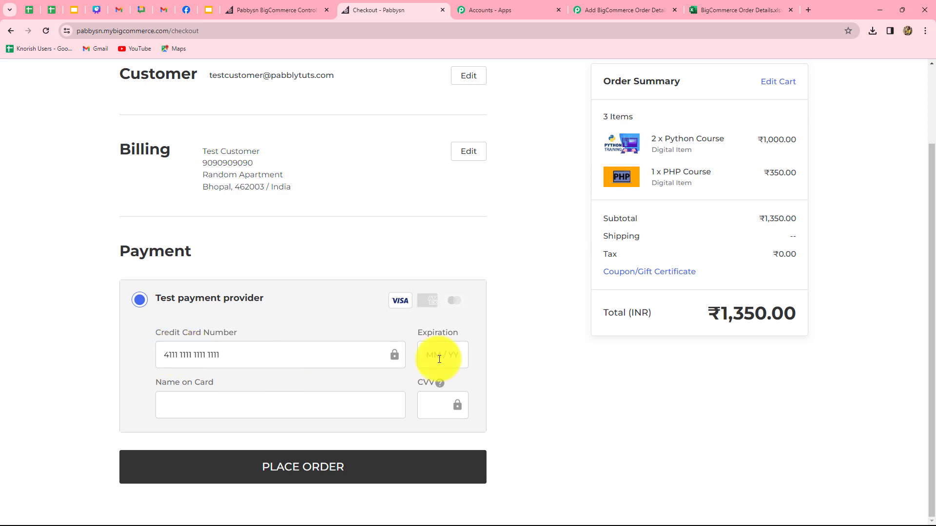
{"action": "type", "text": "0426"}
{"action": "left_click", "coordinate": [335, 404]}
{"action": "type", "text": "Test Customer"}
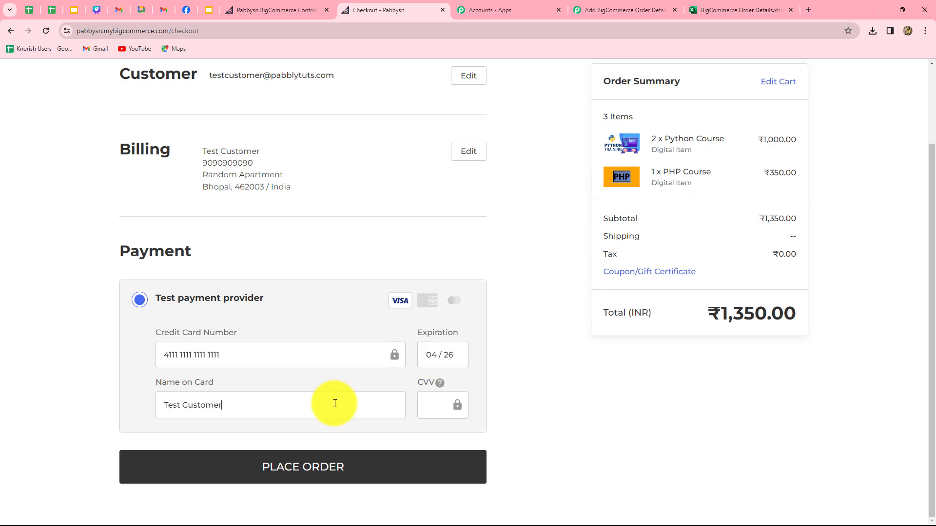
{"action": "left_click", "coordinate": [427, 401]}
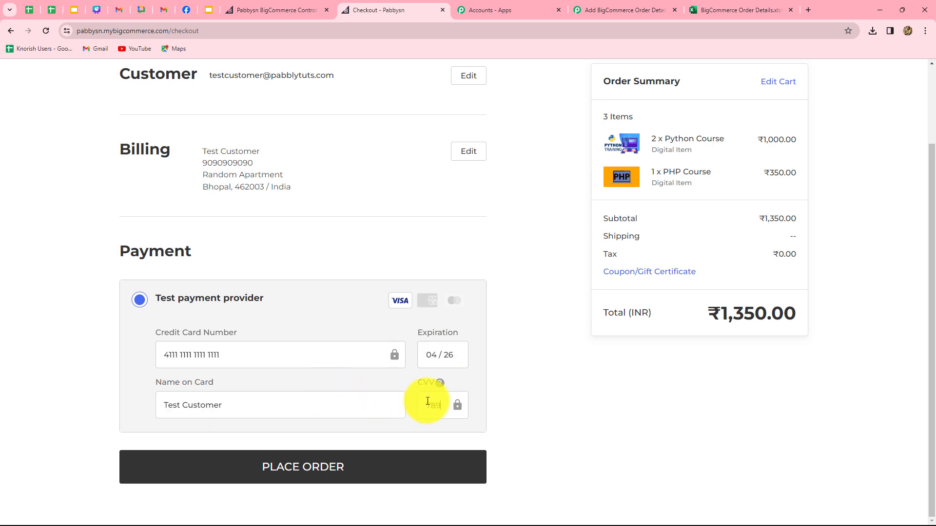
{"action": "left_click", "coordinate": [368, 467]}
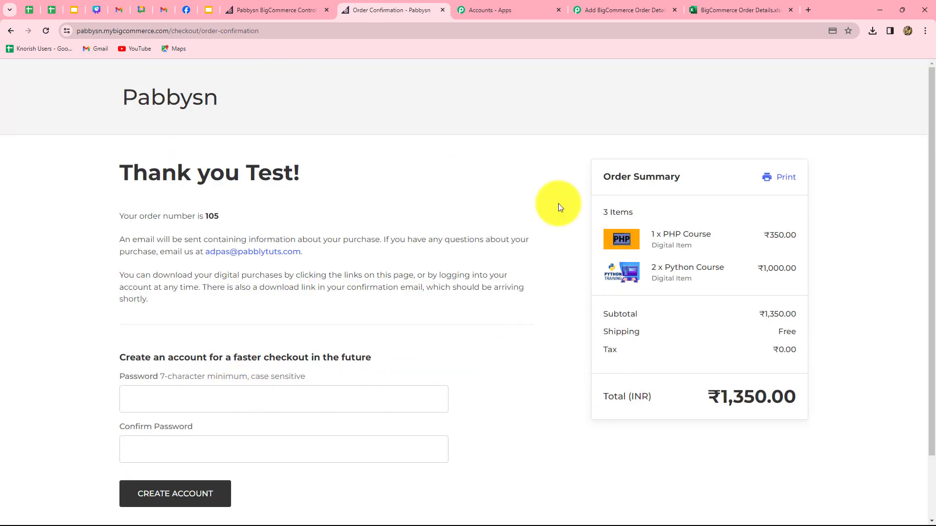
{"action": "left_click", "coordinate": [624, 10]}
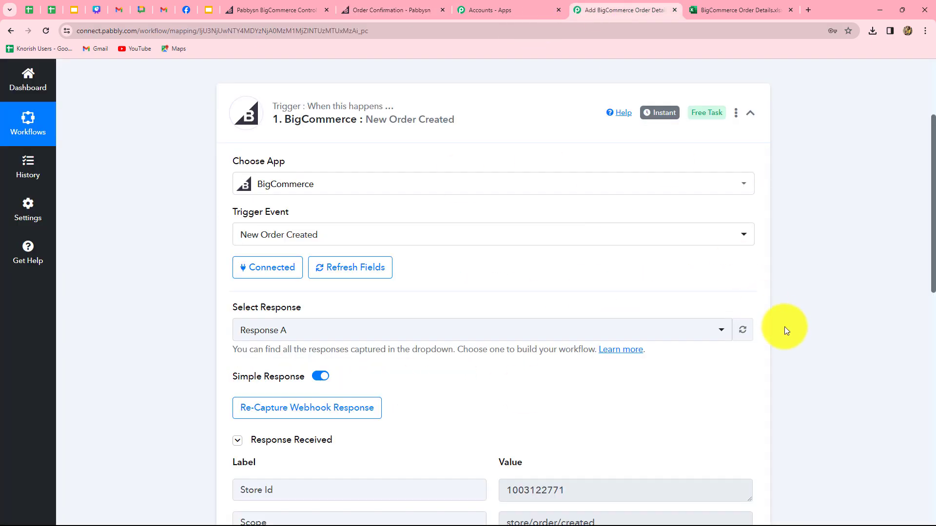
Review the trigger's captured new-order response, including store ID and store/order/created scope.
{"action": "scroll", "coordinate": [785, 327], "scroll_direction": "down", "scroll_amount": 7}
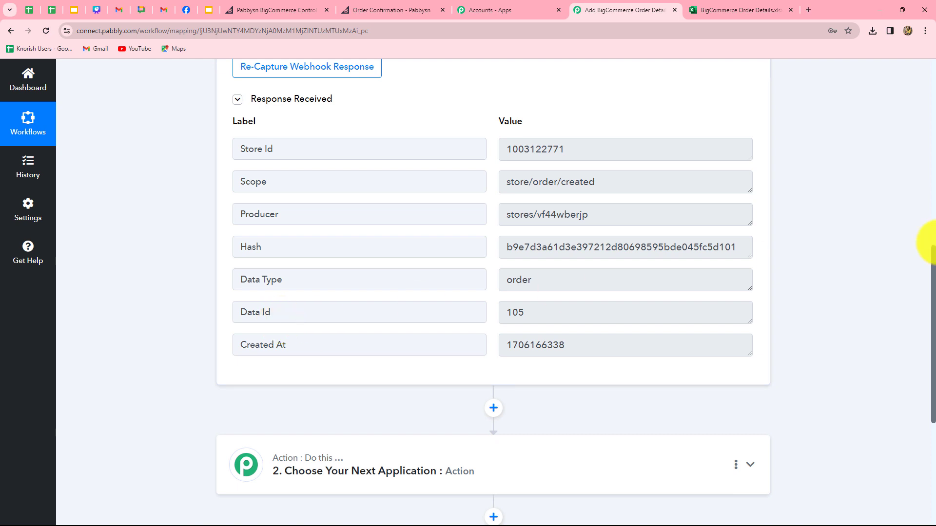
Set the action step to BigCommerce with the Get Order By Id event.
{"action": "scroll", "coordinate": [922, 244], "scroll_direction": "down", "scroll_amount": 5}
{"action": "left_click", "coordinate": [520, 233]}
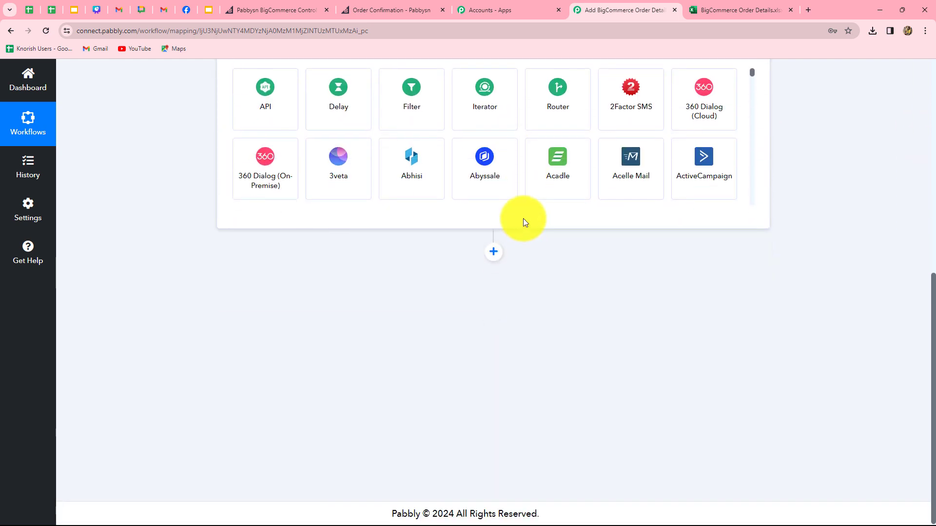
{"action": "left_click", "coordinate": [368, 266]}
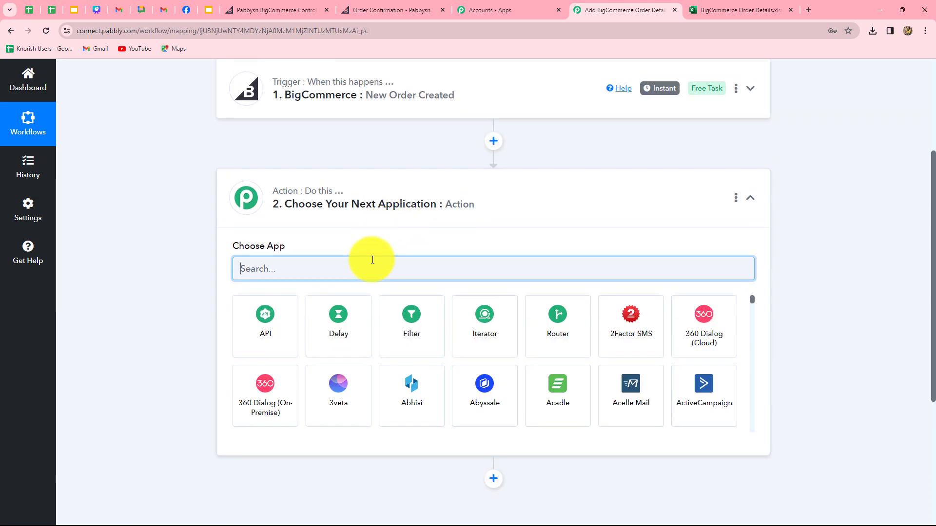
{"action": "type", "text": "Bi"}
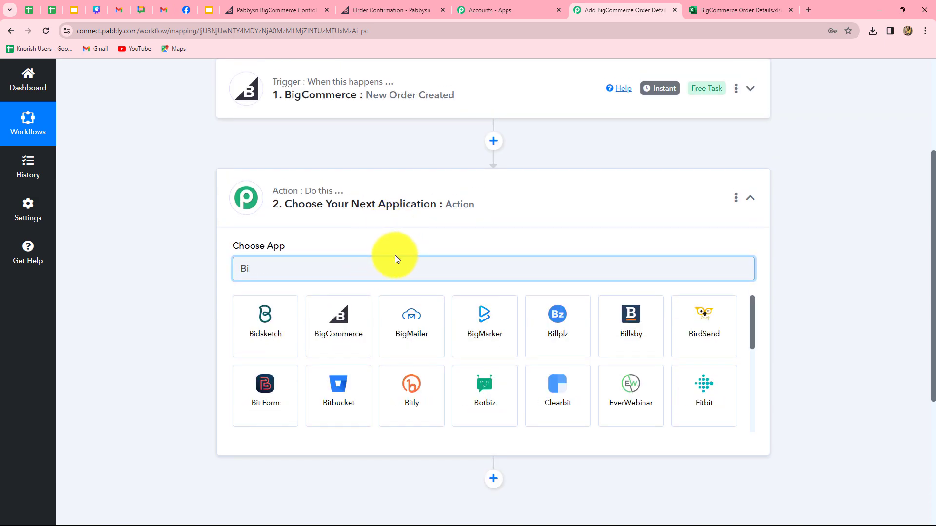
{"action": "left_click", "coordinate": [337, 318]}
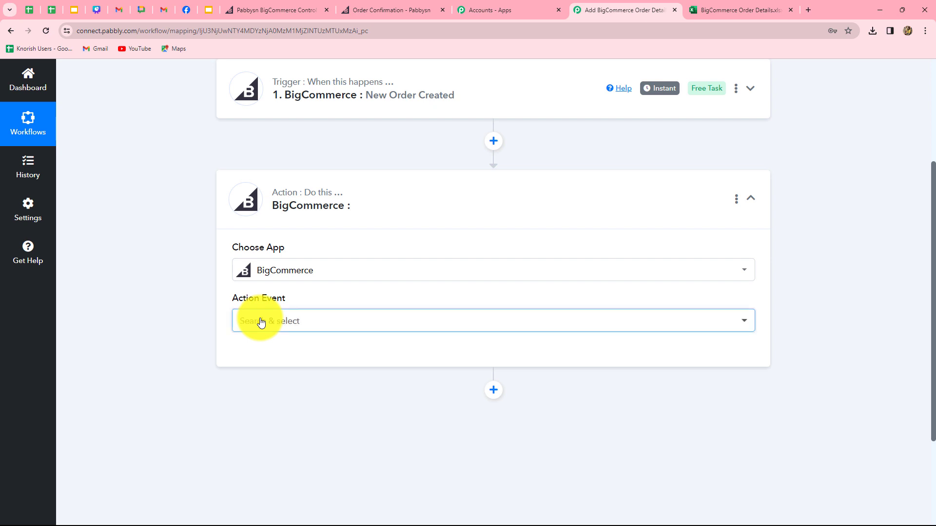
{"action": "left_click", "coordinate": [260, 321]}
{"action": "type", "text": "get"}
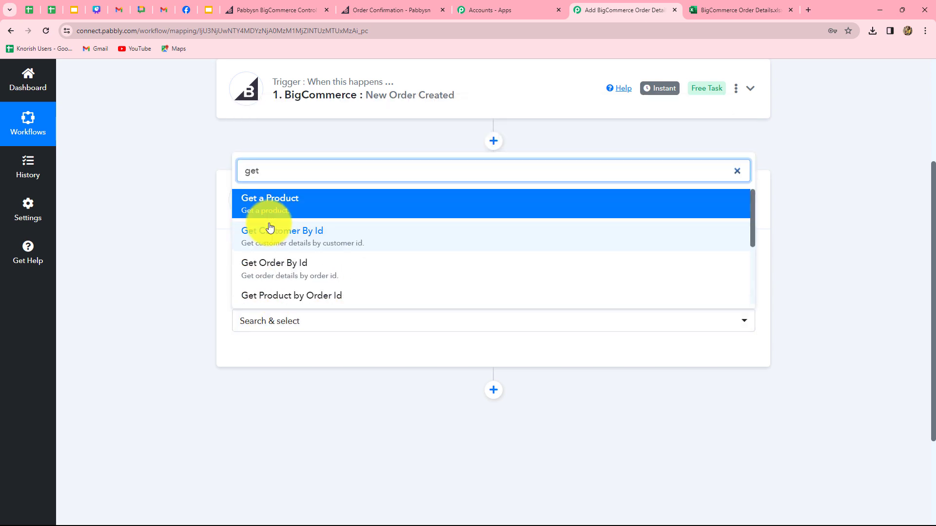
{"action": "left_click", "coordinate": [303, 279]}
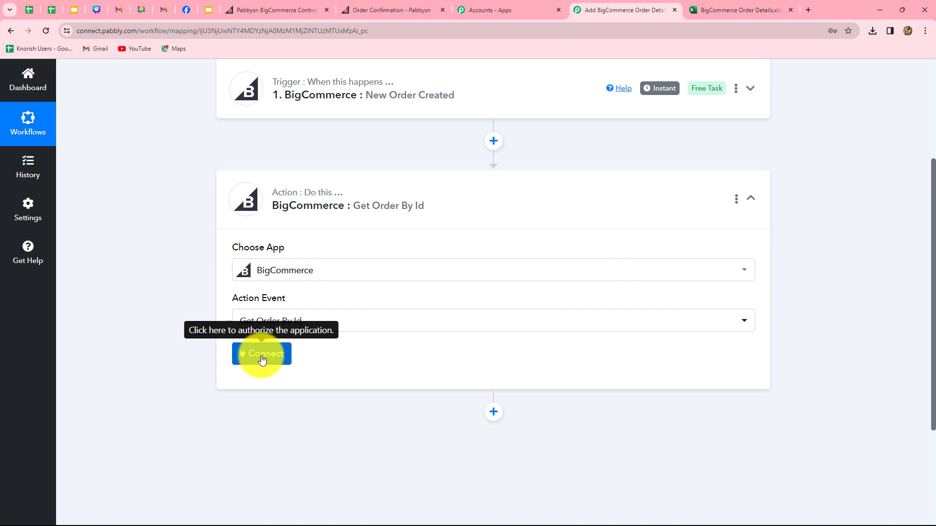
Connect the existing BigCommerce account and map Order Id to the trigger's Data Id 105.
{"action": "left_click", "coordinate": [262, 356]}
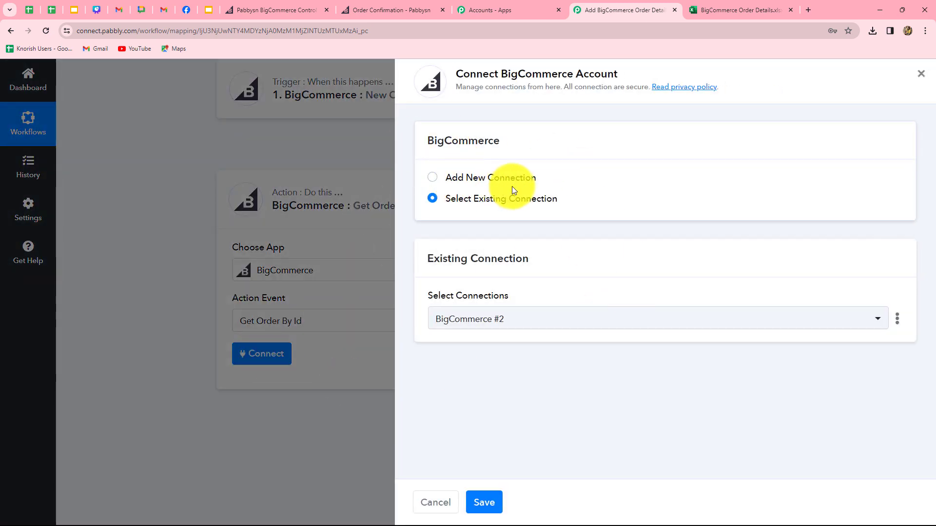
{"action": "left_click", "coordinate": [485, 503]}
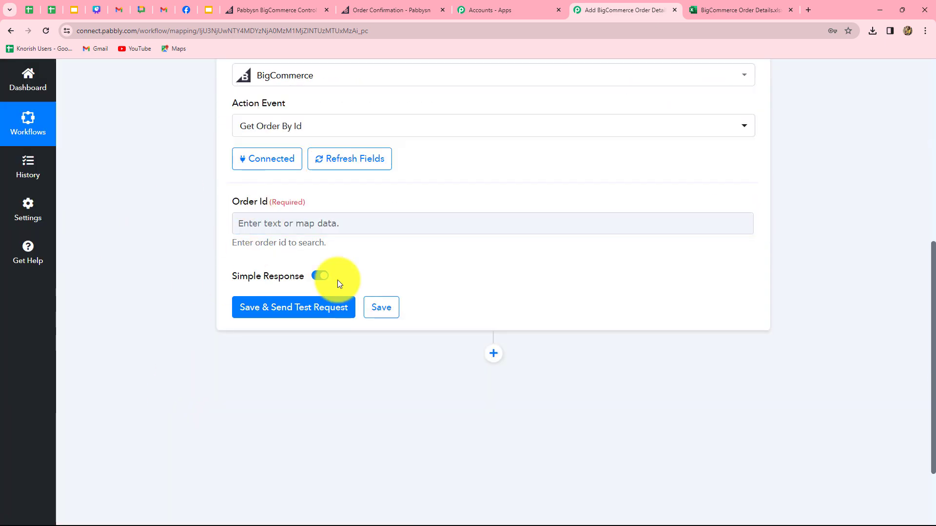
{"action": "left_click", "coordinate": [383, 224]}
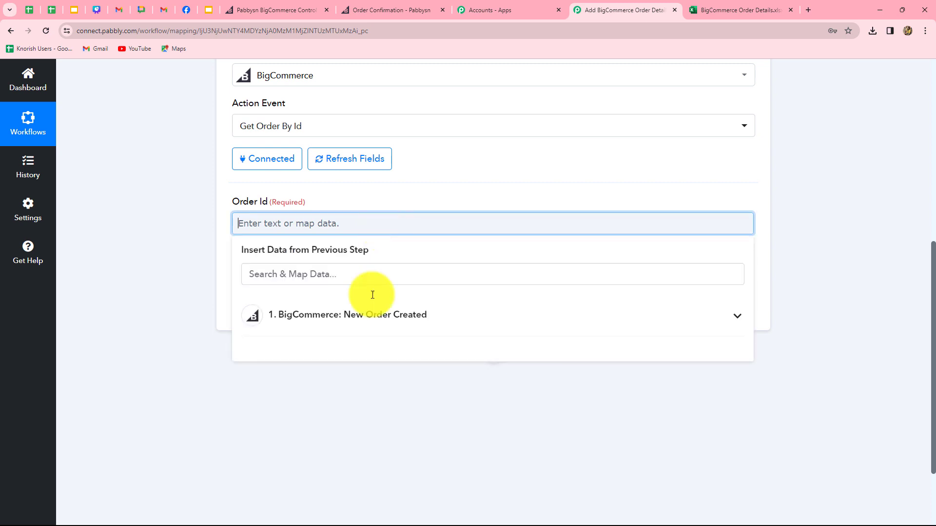
{"action": "left_click", "coordinate": [366, 323]}
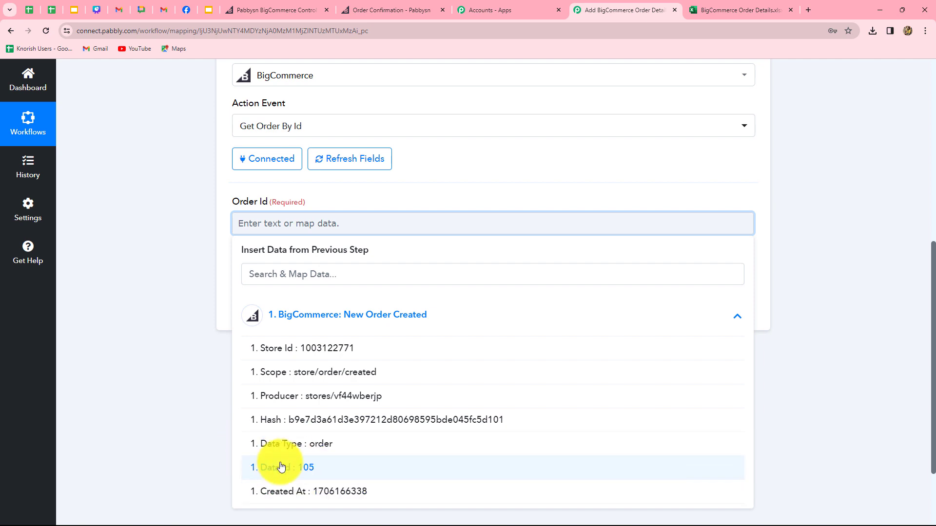
{"action": "left_click", "coordinate": [308, 469]}
{"action": "left_click", "coordinate": [893, 346]}
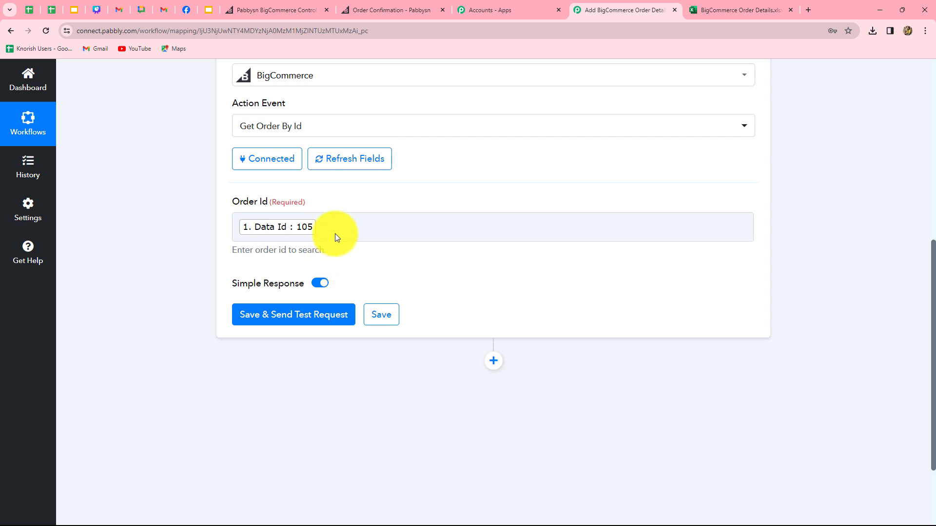
{"action": "left_click", "coordinate": [296, 241]}
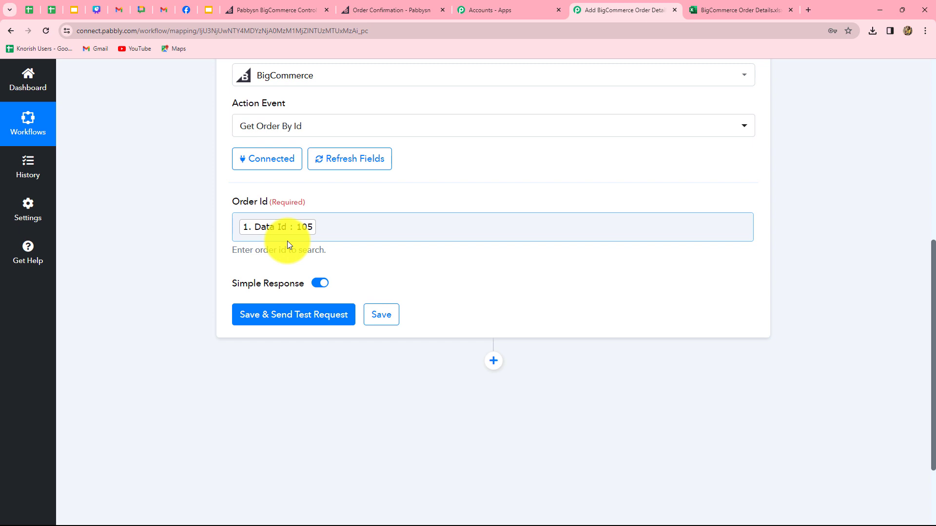
Test Get Order By Id, review order 105 (Completed, INR, subtotal 1350.0000), and check the Excel sheet.
{"action": "left_click", "coordinate": [290, 314]}
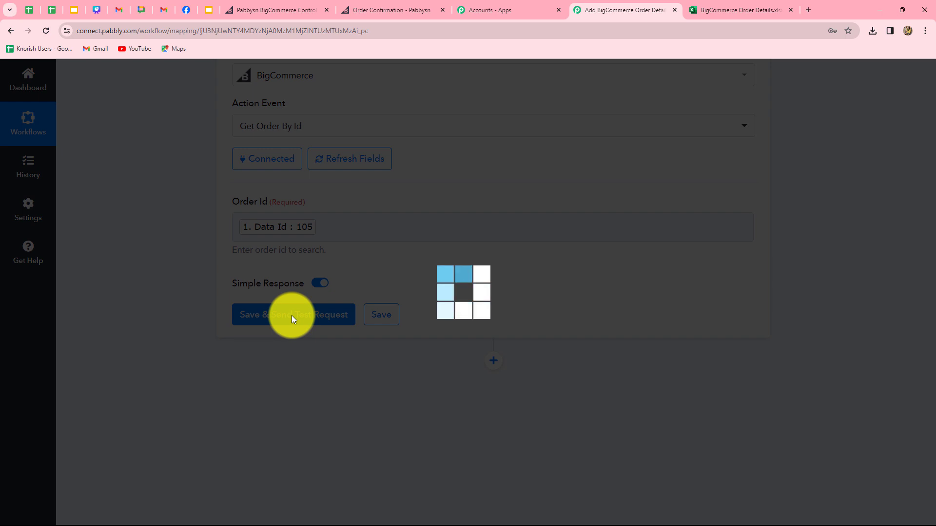
{"action": "scroll", "coordinate": [687, 298], "scroll_direction": "down", "scroll_amount": 4}
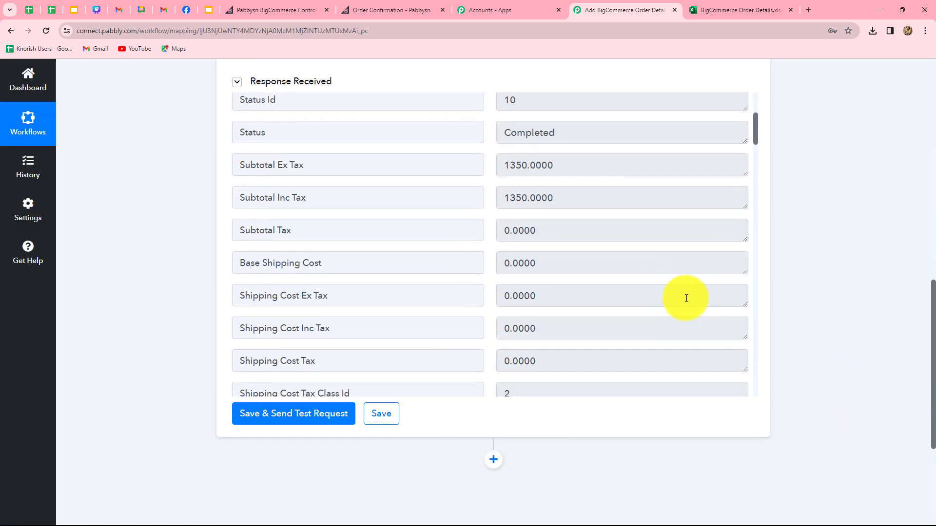
{"action": "scroll", "coordinate": [686, 299], "scroll_direction": "up", "scroll_amount": 3}
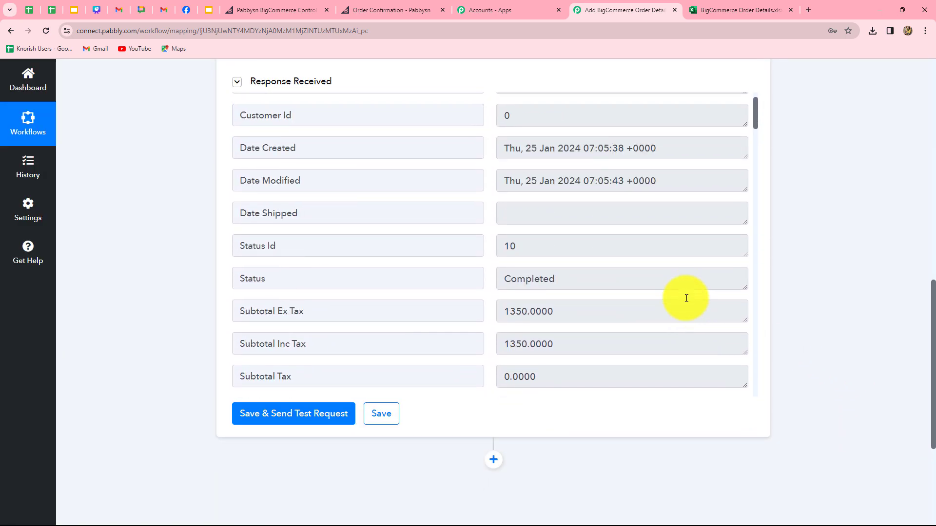
{"action": "scroll", "coordinate": [686, 299], "scroll_direction": "down", "scroll_amount": 3}
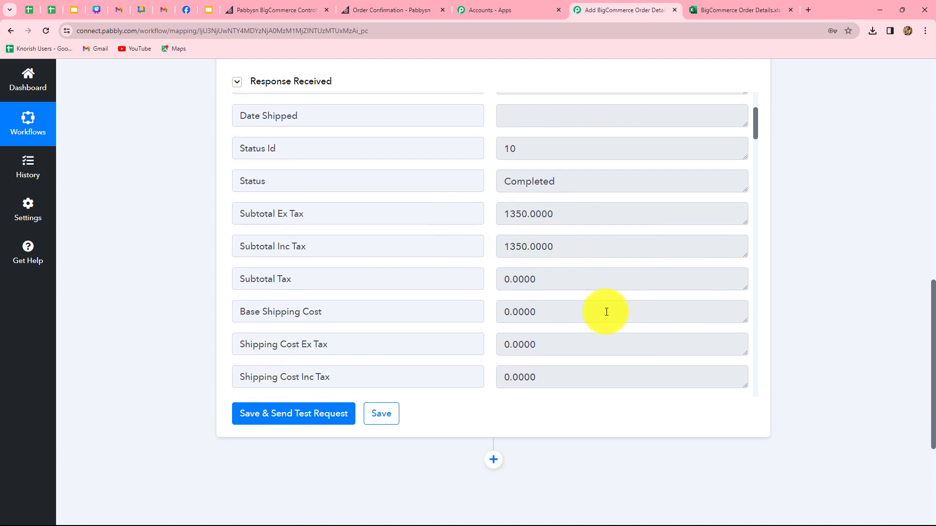
{"action": "scroll", "coordinate": [606, 312], "scroll_direction": "down", "scroll_amount": 10}
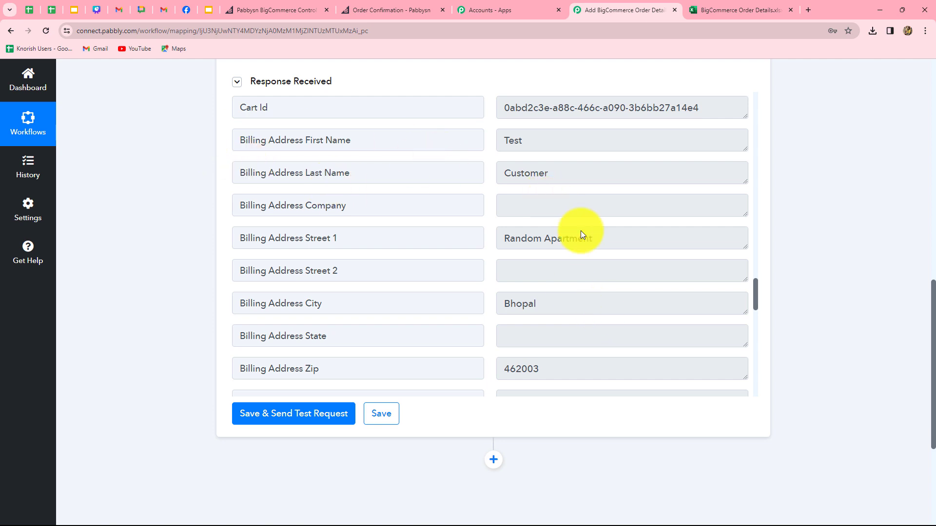
{"action": "scroll", "coordinate": [608, 263], "scroll_direction": "down", "scroll_amount": 1}
{"action": "scroll", "coordinate": [609, 263], "scroll_direction": "down", "scroll_amount": 4}
{"action": "scroll", "coordinate": [608, 262], "scroll_direction": "down", "scroll_amount": 3}
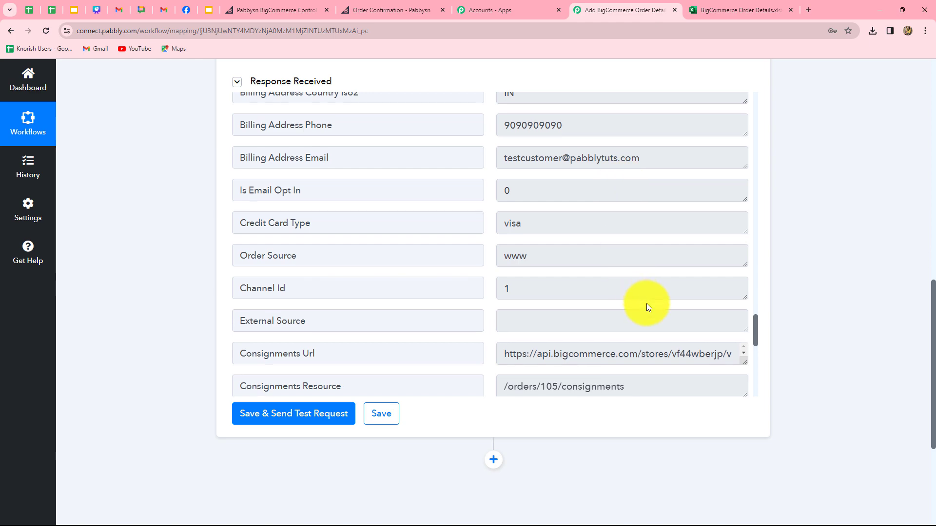
{"action": "scroll", "coordinate": [647, 306], "scroll_direction": "down", "scroll_amount": 10}
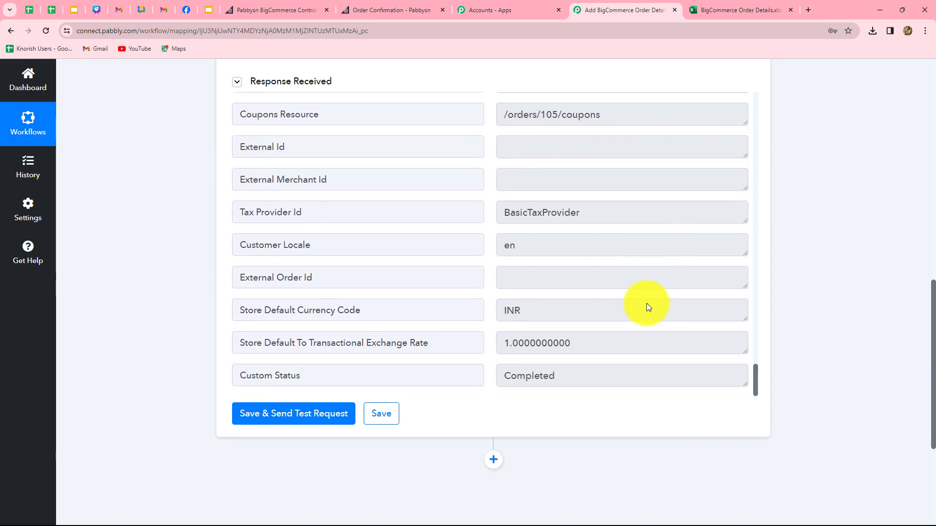
{"action": "scroll", "coordinate": [647, 305], "scroll_direction": "down", "scroll_amount": 4}
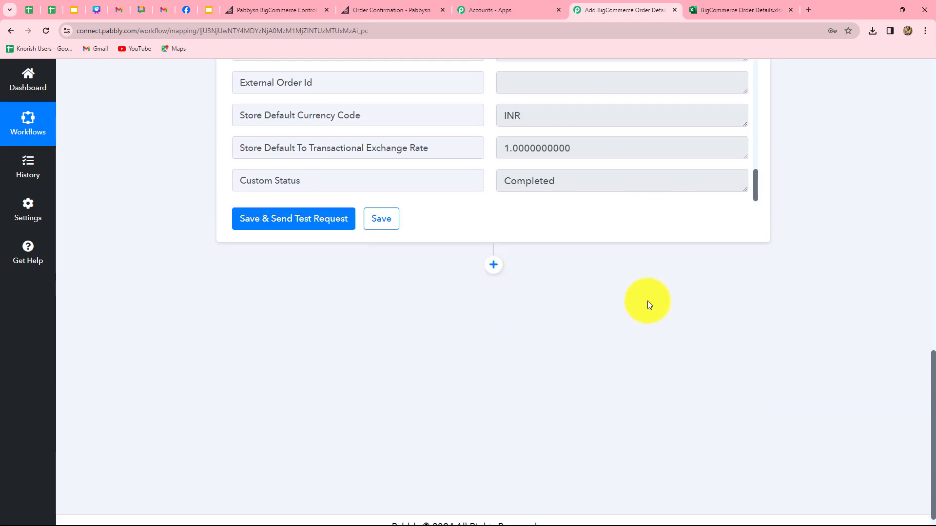
{"action": "left_click", "coordinate": [709, 14]}
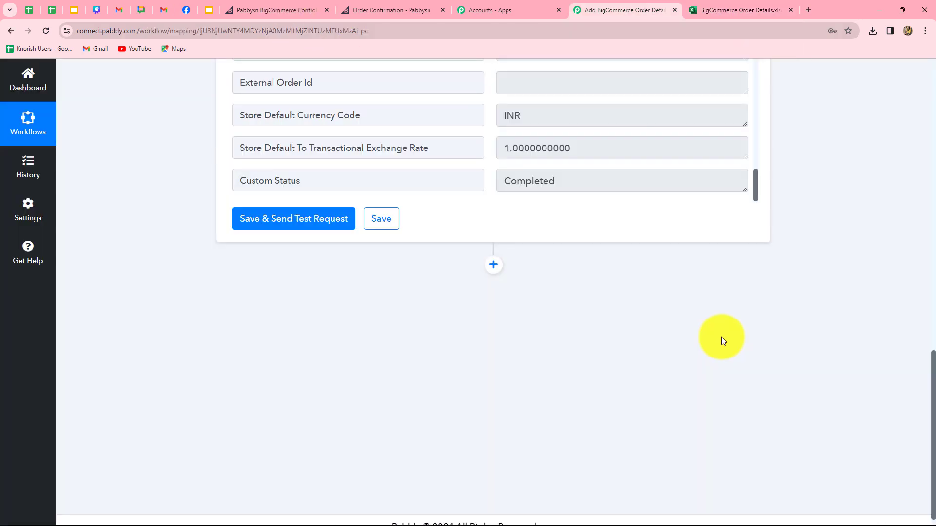
{"action": "scroll", "coordinate": [721, 337], "scroll_direction": "down", "scroll_amount": 1}
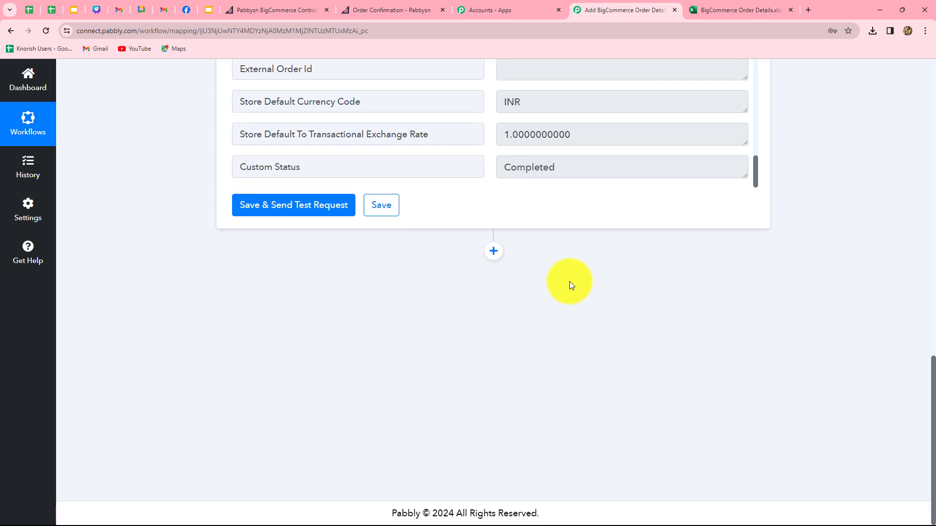
Add a third step using BigCommerce's Get Product by Order Id event.
{"action": "left_click", "coordinate": [493, 253]}
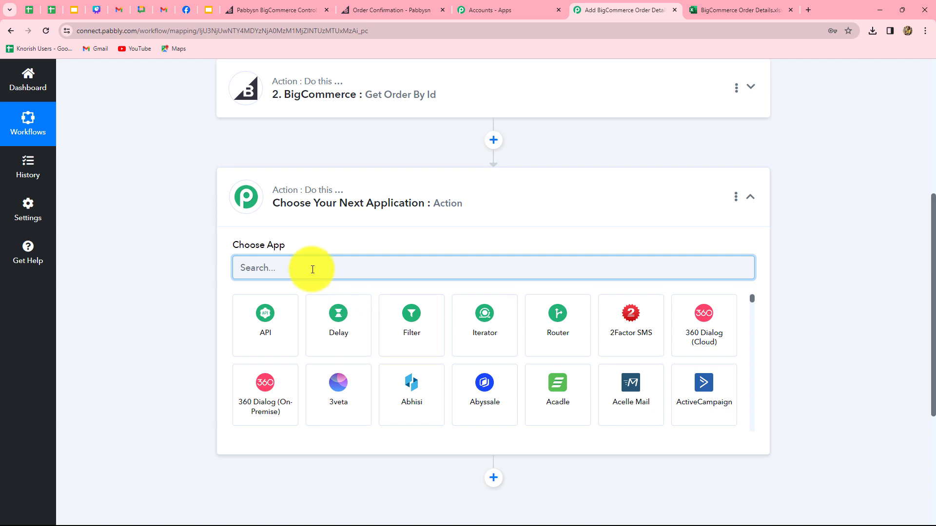
{"action": "type", "text": "Bi"}
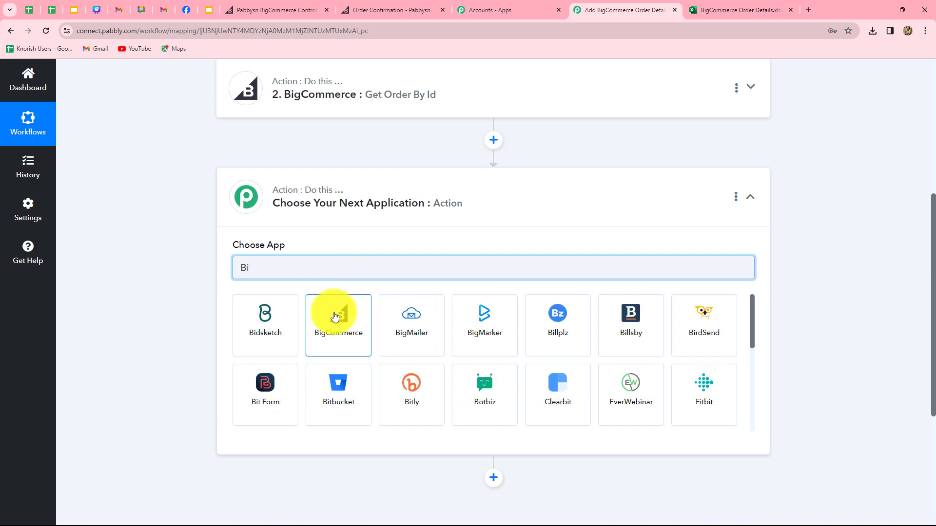
{"action": "left_click", "coordinate": [310, 320]}
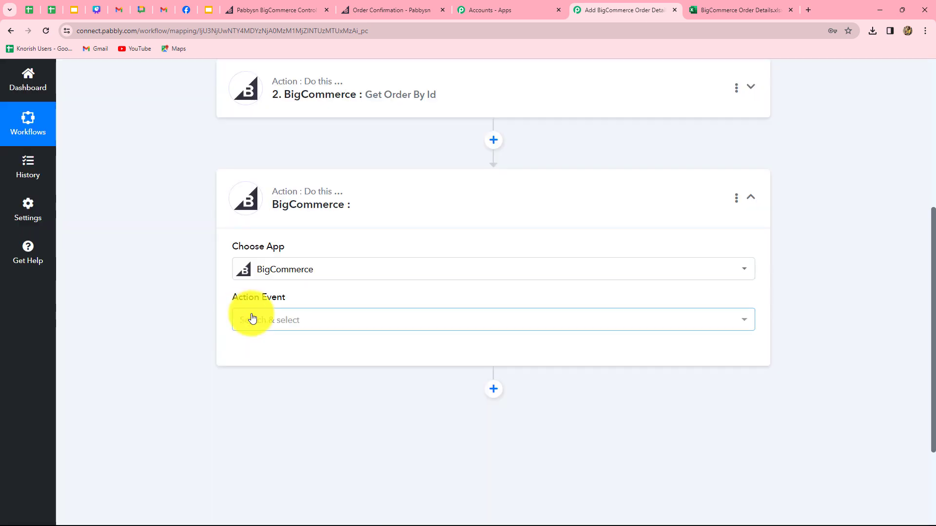
{"action": "left_click", "coordinate": [279, 323]}
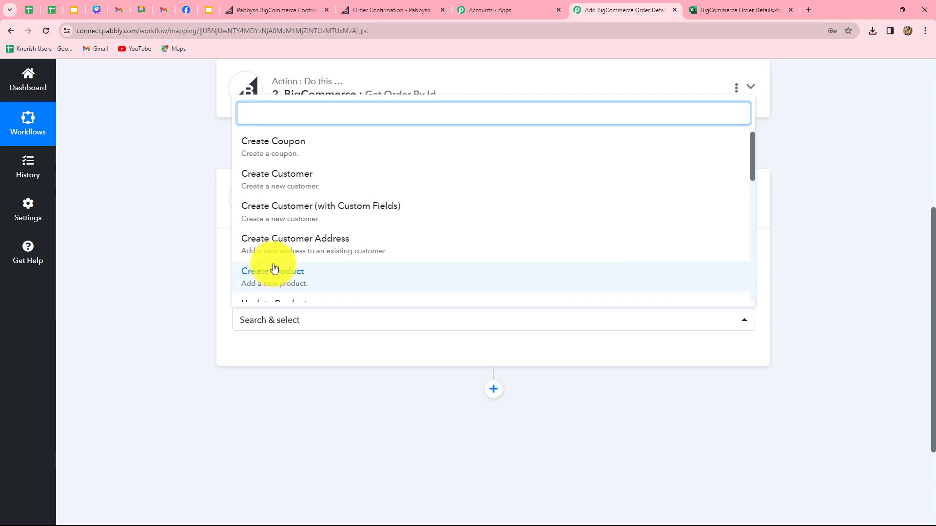
{"action": "type", "text": "get"}
{"action": "scroll", "coordinate": [275, 268], "scroll_direction": "down", "scroll_amount": 1}
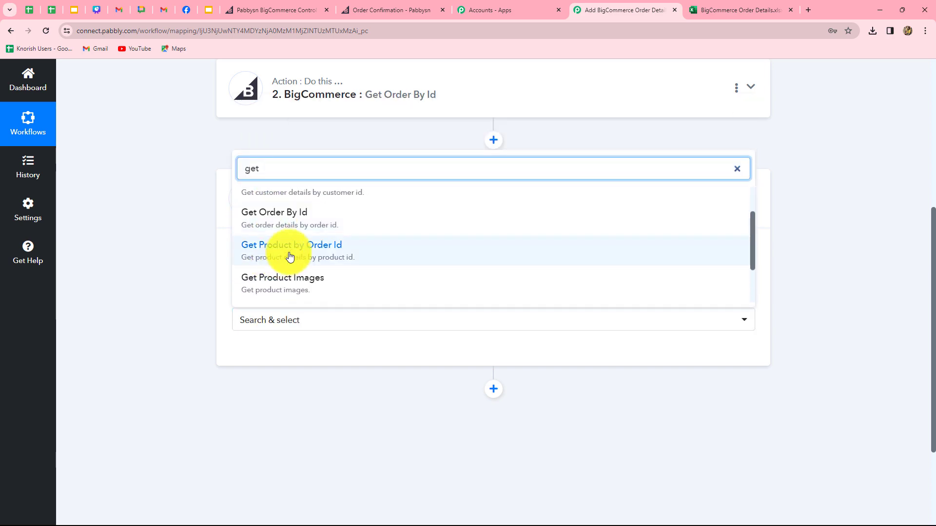
{"action": "left_click", "coordinate": [287, 254]}
Connect the existing BigCommerce account and map Order Id to step 2's Id 105.
{"action": "left_click", "coordinate": [257, 355]}
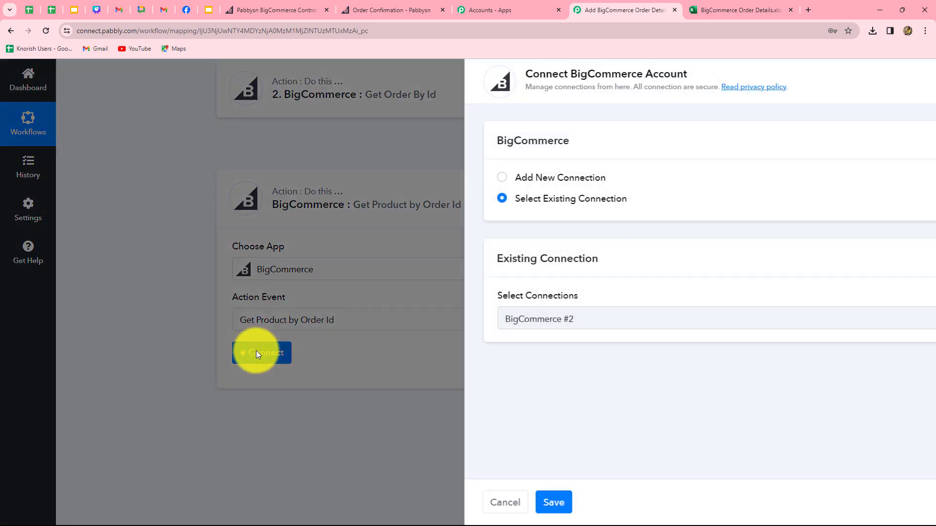
{"action": "left_click", "coordinate": [483, 505]}
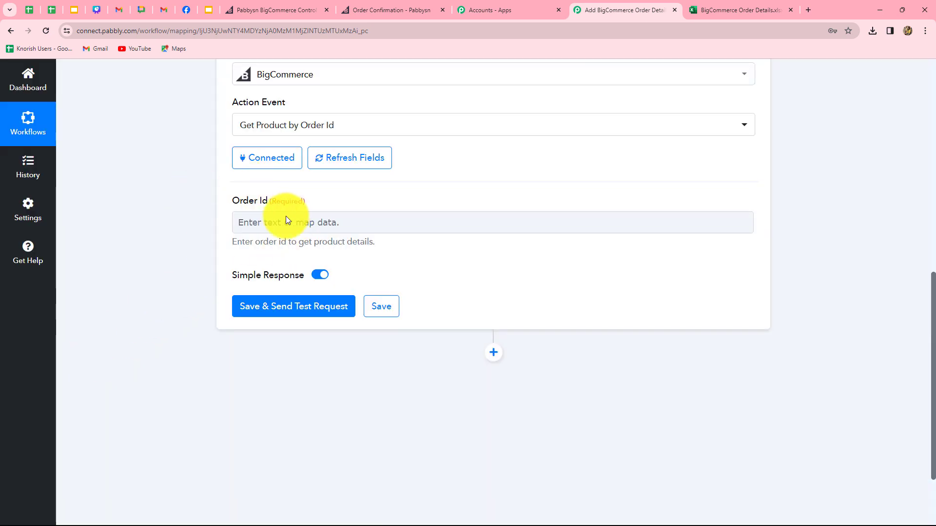
{"action": "left_click", "coordinate": [286, 217]}
{"action": "left_click", "coordinate": [327, 352]}
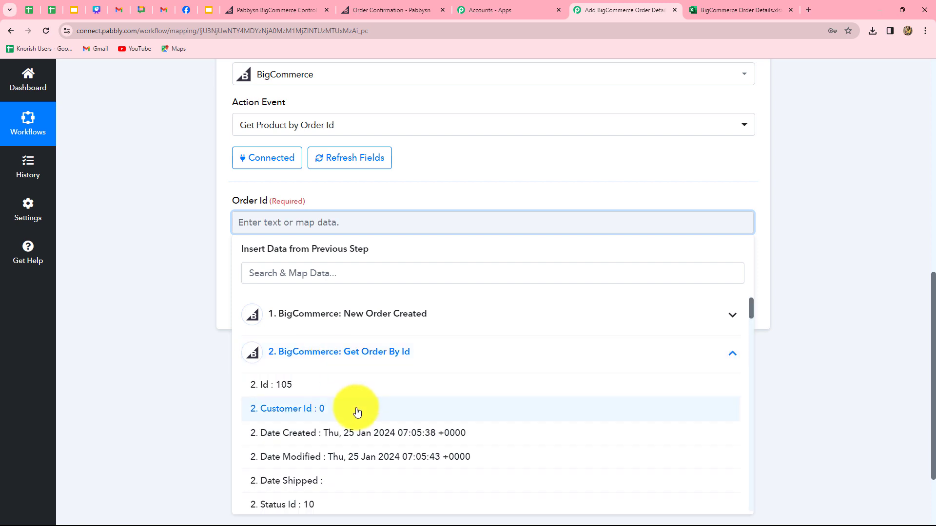
{"action": "left_click", "coordinate": [351, 386]}
{"action": "left_click", "coordinate": [161, 359]}
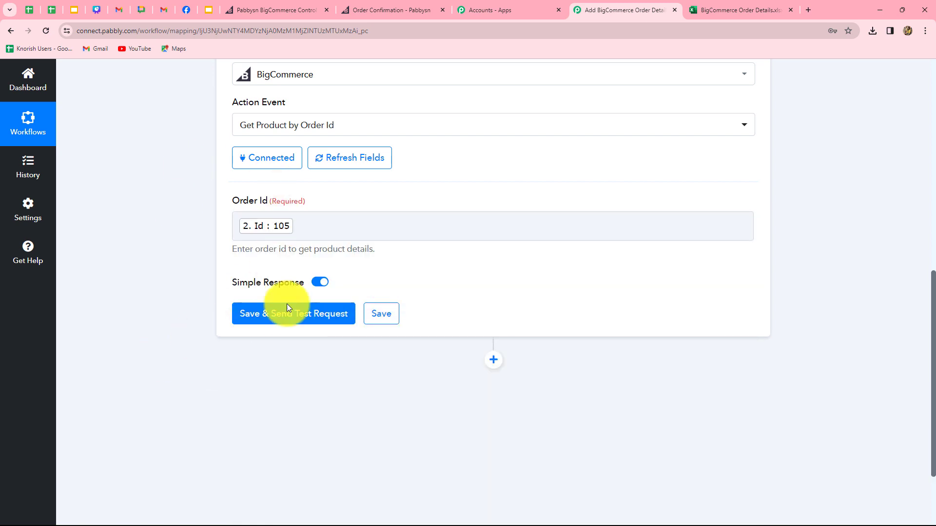
Test Get Product by Order Id and compare the Python Course and PHP Course lines with Excel.
{"action": "left_click", "coordinate": [328, 327]}
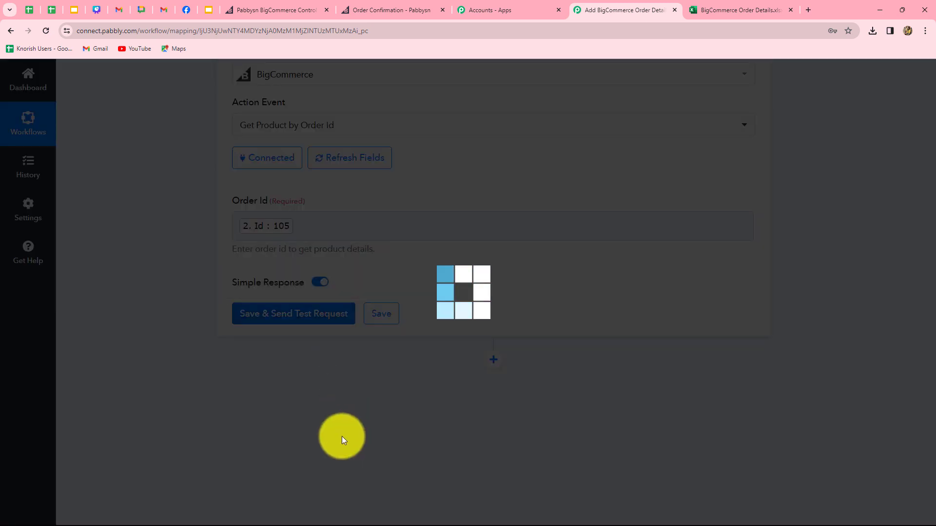
{"action": "scroll", "coordinate": [634, 340], "scroll_direction": "down", "scroll_amount": 15}
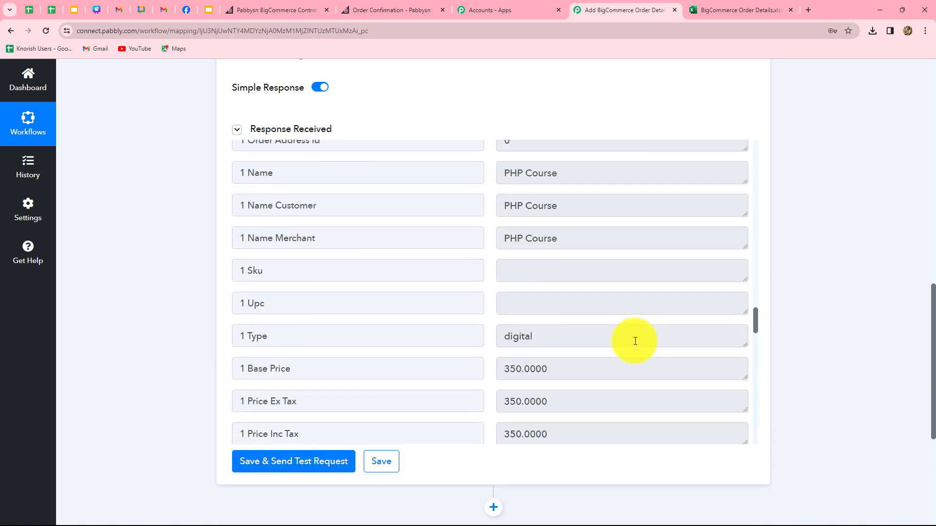
{"action": "scroll", "coordinate": [635, 341], "scroll_direction": "up", "scroll_amount": 2}
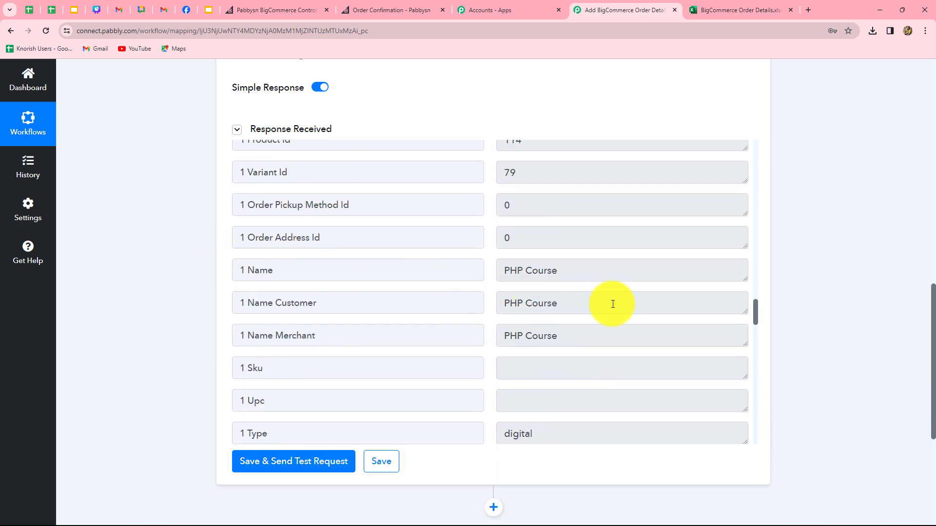
{"action": "scroll", "coordinate": [495, 272], "scroll_direction": "down", "scroll_amount": 3}
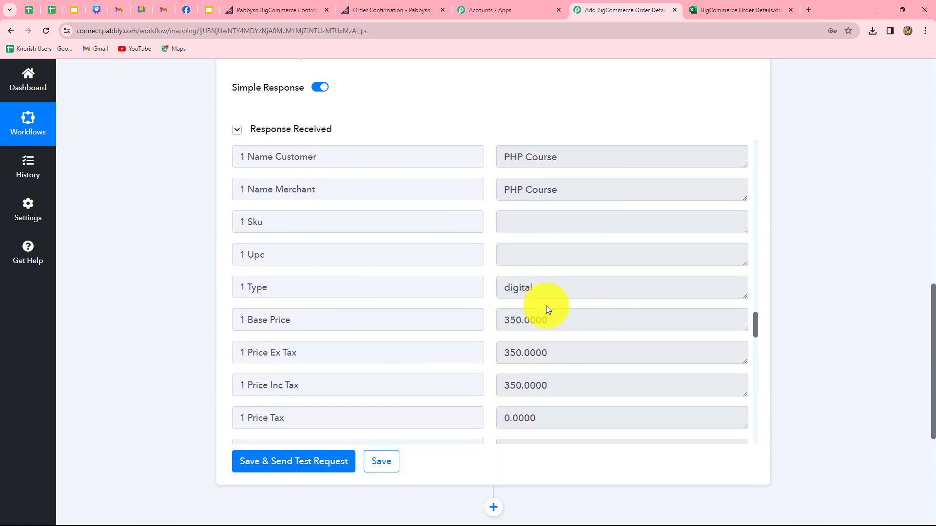
{"action": "scroll", "coordinate": [560, 304], "scroll_direction": "down", "scroll_amount": 3}
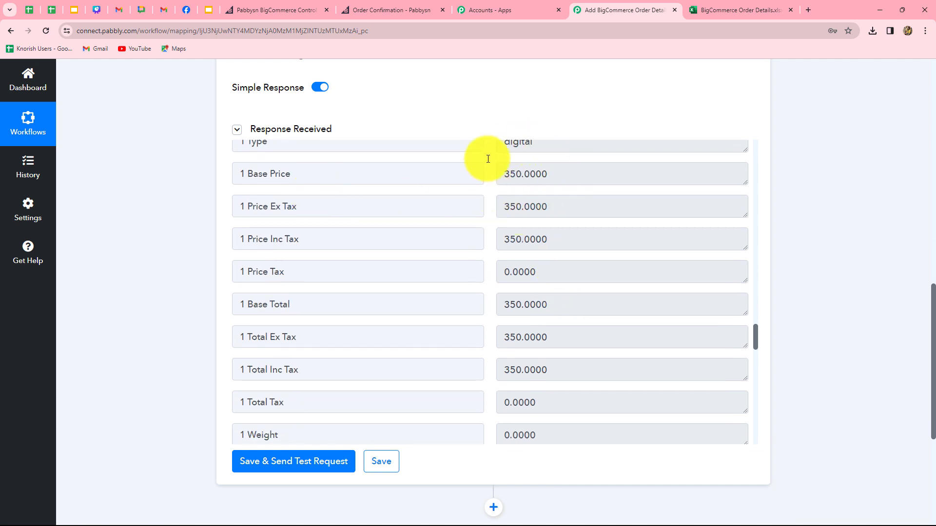
{"action": "scroll", "coordinate": [615, 270], "scroll_direction": "down", "scroll_amount": 6}
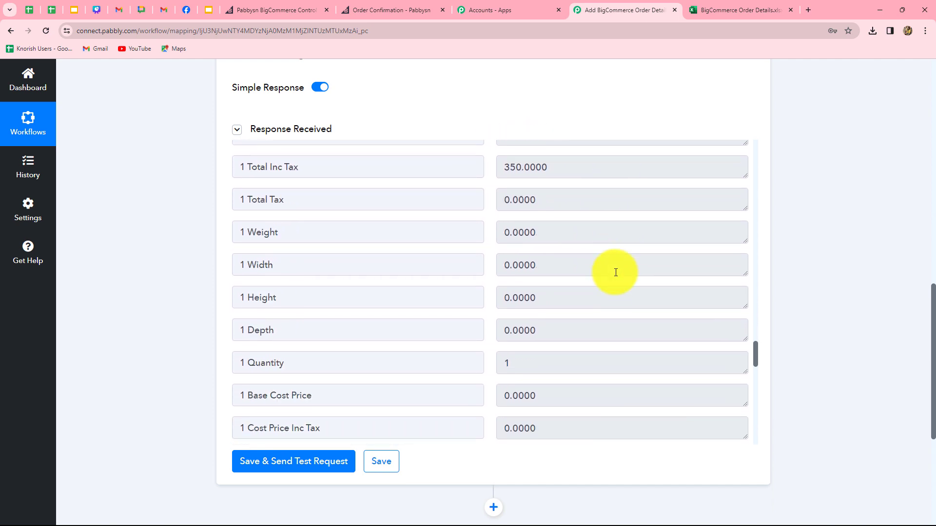
{"action": "scroll", "coordinate": [567, 322], "scroll_direction": "down", "scroll_amount": 3}
{"action": "scroll", "coordinate": [569, 312], "scroll_direction": "up", "scroll_amount": 20}
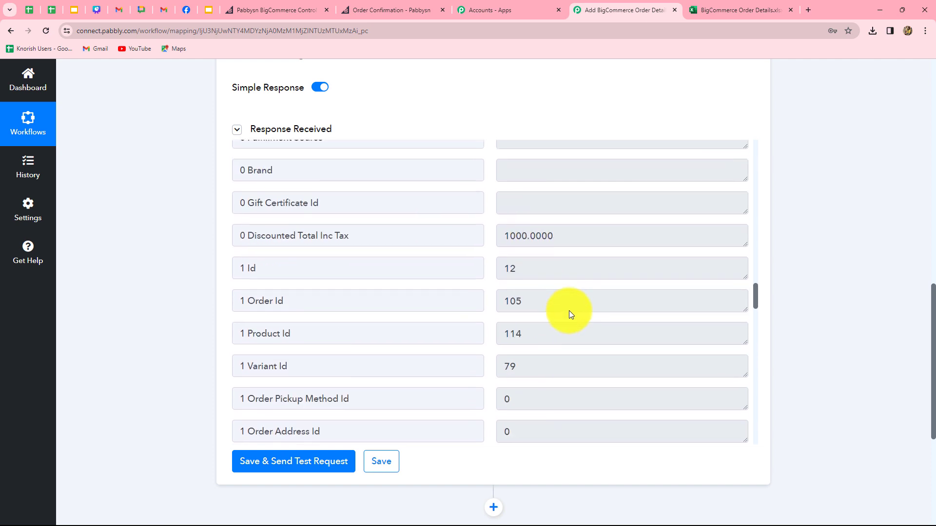
{"action": "scroll", "coordinate": [570, 310], "scroll_direction": "up", "scroll_amount": 20}
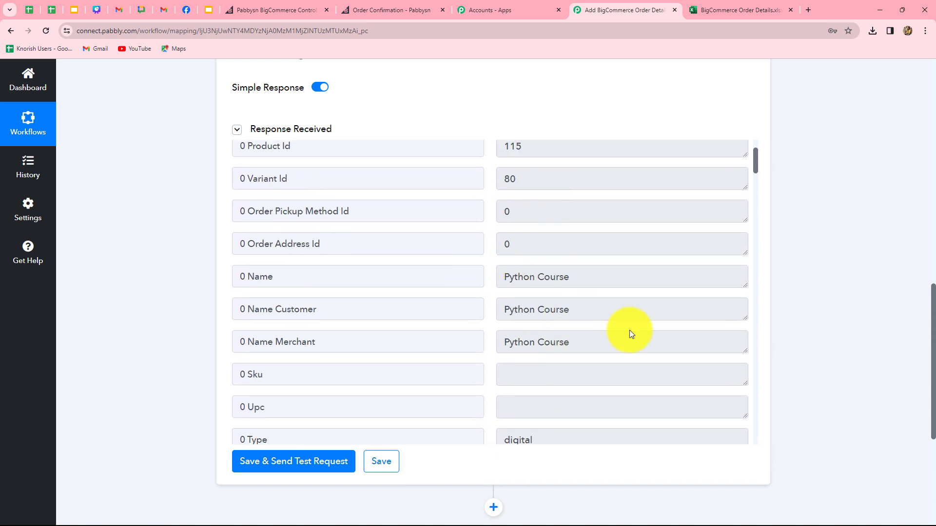
{"action": "scroll", "coordinate": [629, 329], "scroll_direction": "down", "scroll_amount": 3}
{"action": "scroll", "coordinate": [675, 392], "scroll_direction": "up", "scroll_amount": 5}
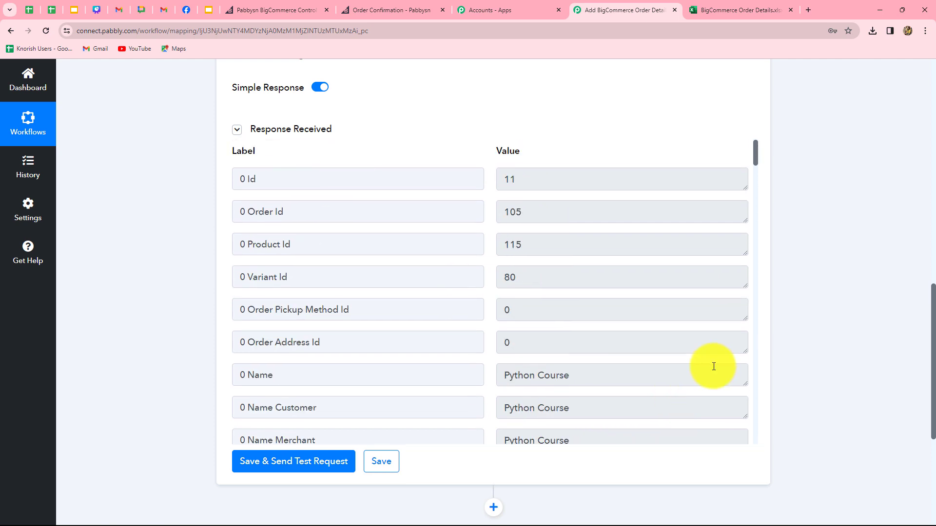
{"action": "scroll", "coordinate": [714, 367], "scroll_direction": "down", "scroll_amount": 8}
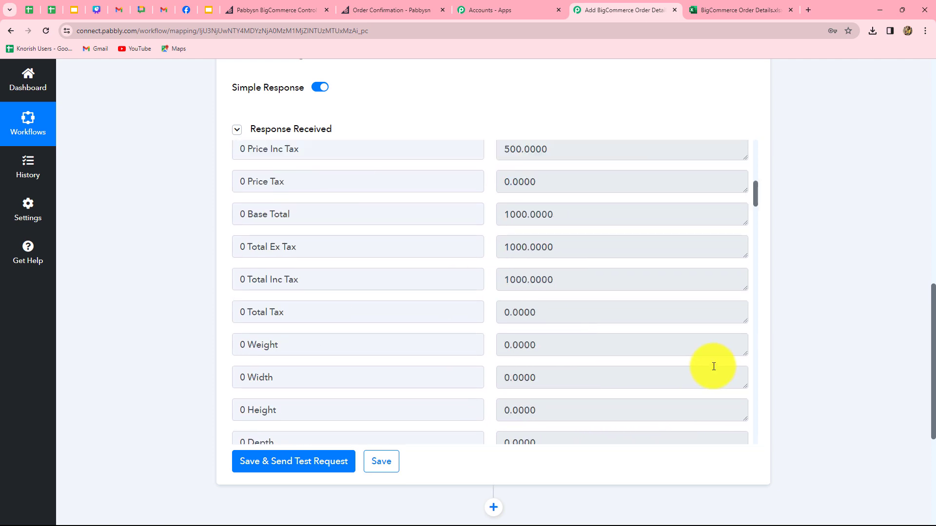
{"action": "left_click", "coordinate": [727, 7]}
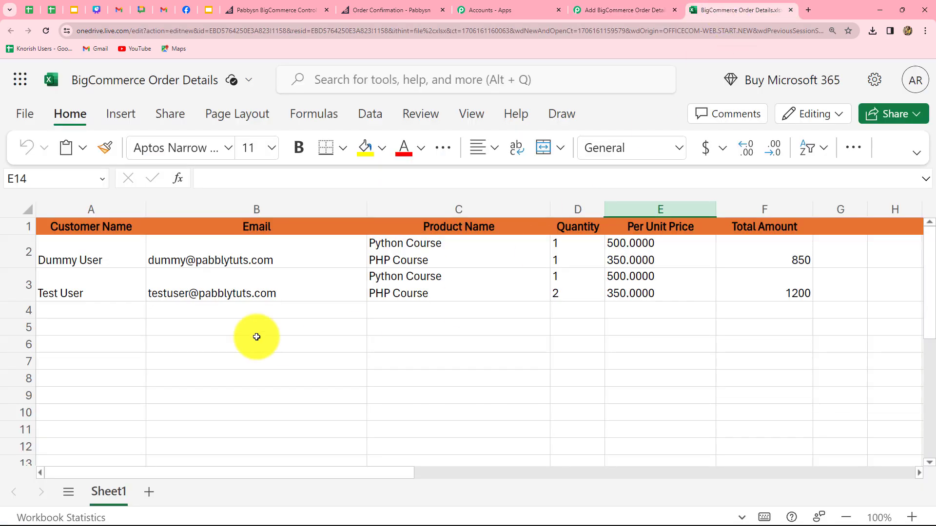
{"action": "left_click", "coordinate": [624, 10]}
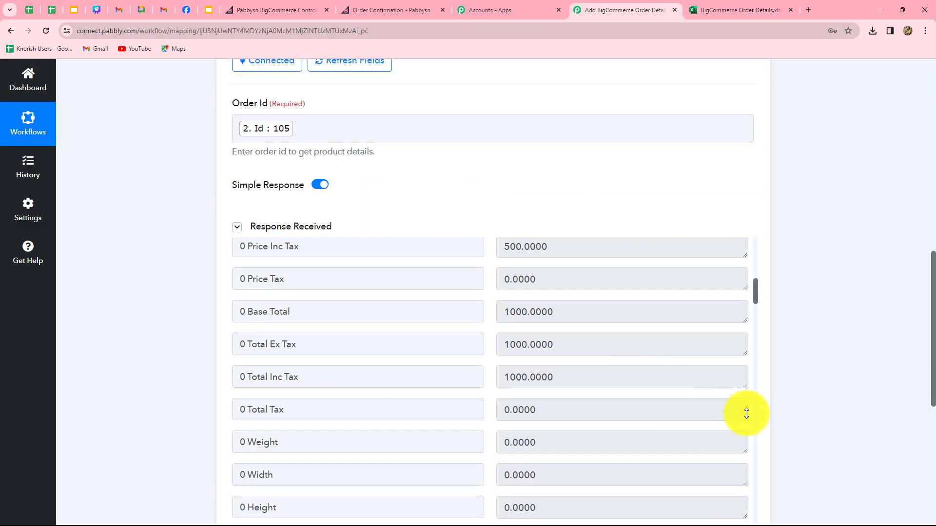
Turn Simple Response off, retest, and read the raw JSON showing product 115, Python Course, quantity 2.
{"action": "scroll", "coordinate": [839, 402], "scroll_direction": "down", "scroll_amount": 2}
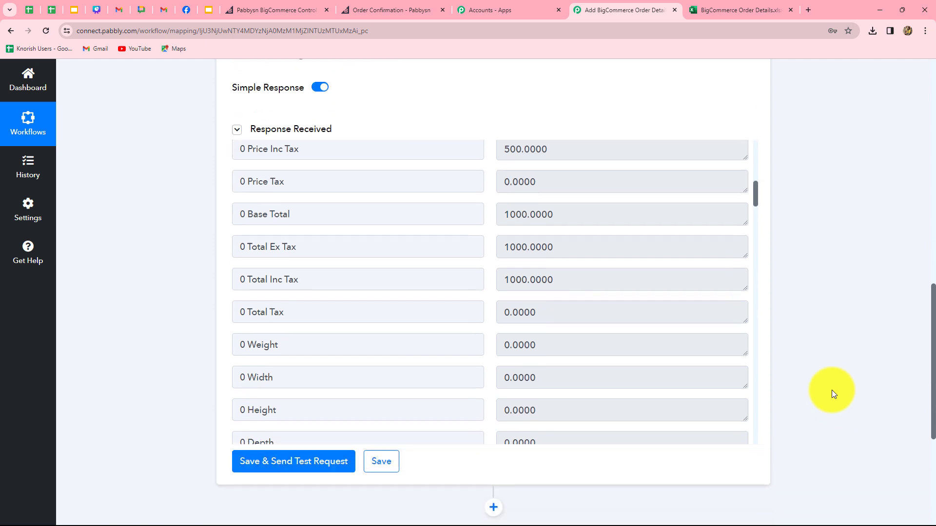
{"action": "left_click", "coordinate": [319, 87]}
{"action": "scroll", "coordinate": [342, 215], "scroll_direction": "down", "scroll_amount": 5}
{"action": "left_click", "coordinate": [315, 207]}
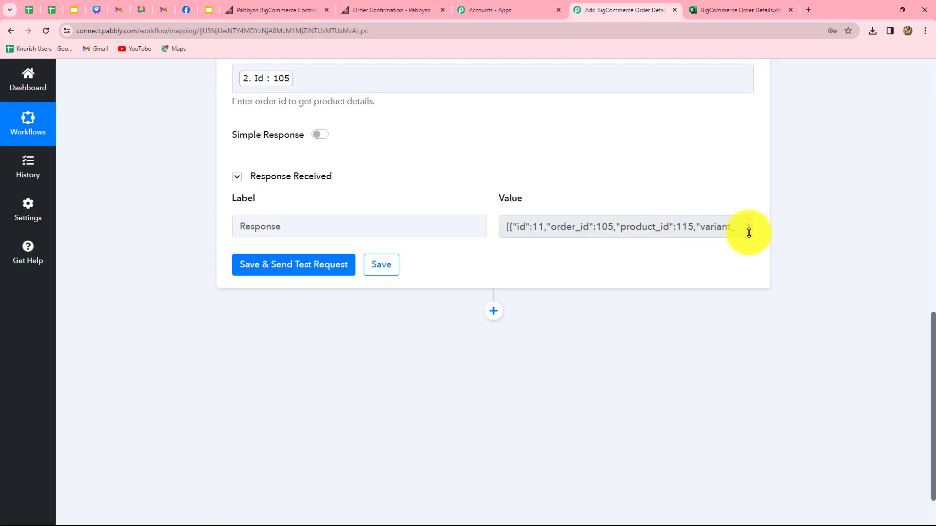
{"action": "left_click_drag", "start_coordinate": [750, 236], "coordinate": [770, 481]}
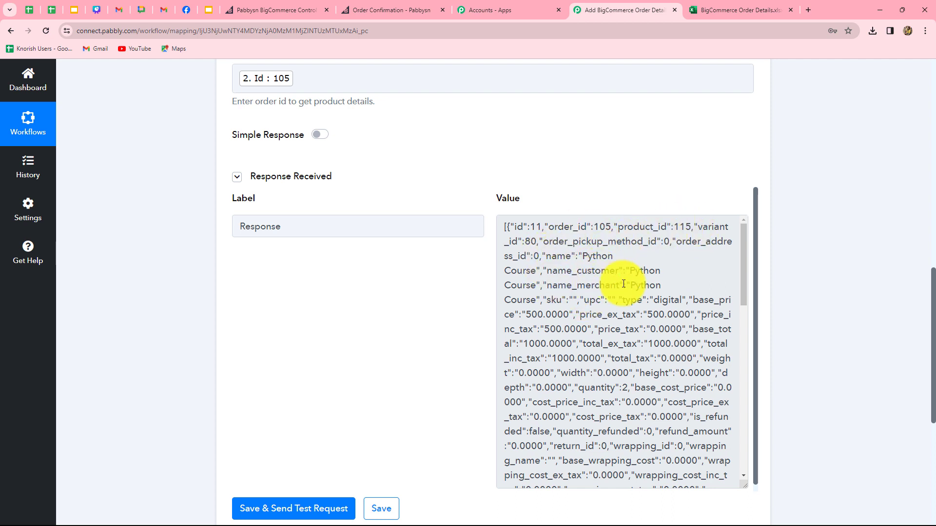
{"action": "scroll", "coordinate": [628, 381], "scroll_direction": "down", "scroll_amount": 1}
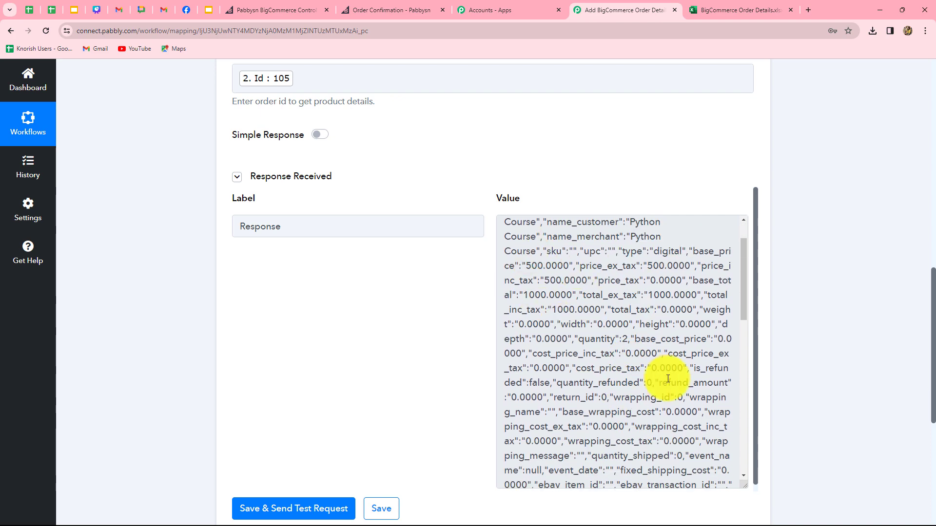
{"action": "scroll", "coordinate": [664, 378], "scroll_direction": "down", "scroll_amount": 5}
{"action": "scroll", "coordinate": [668, 380], "scroll_direction": "down", "scroll_amount": 3}
{"action": "scroll", "coordinate": [659, 380], "scroll_direction": "up", "scroll_amount": 8}
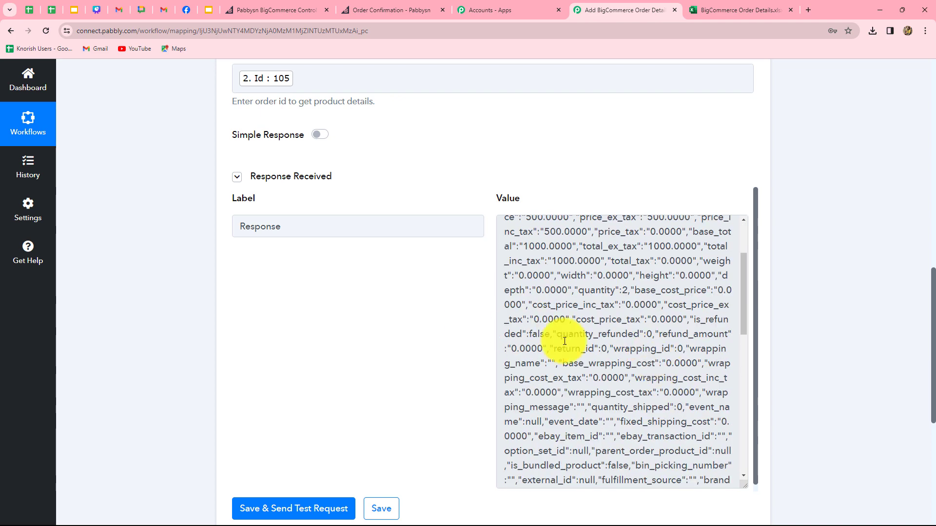
{"action": "scroll", "coordinate": [628, 390], "scroll_direction": "up", "scroll_amount": 3}
{"action": "left_click", "coordinate": [675, 443]}
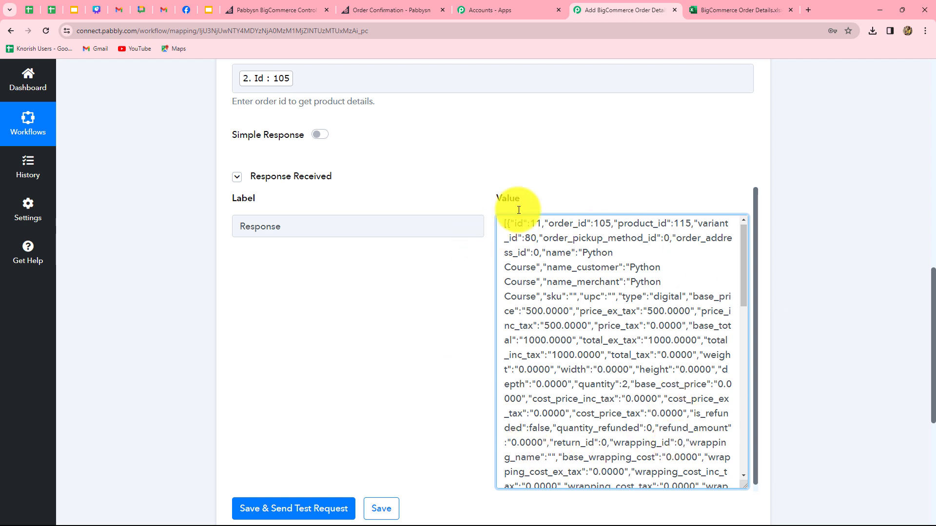
{"action": "scroll", "coordinate": [823, 328], "scroll_direction": "down", "scroll_amount": 6}
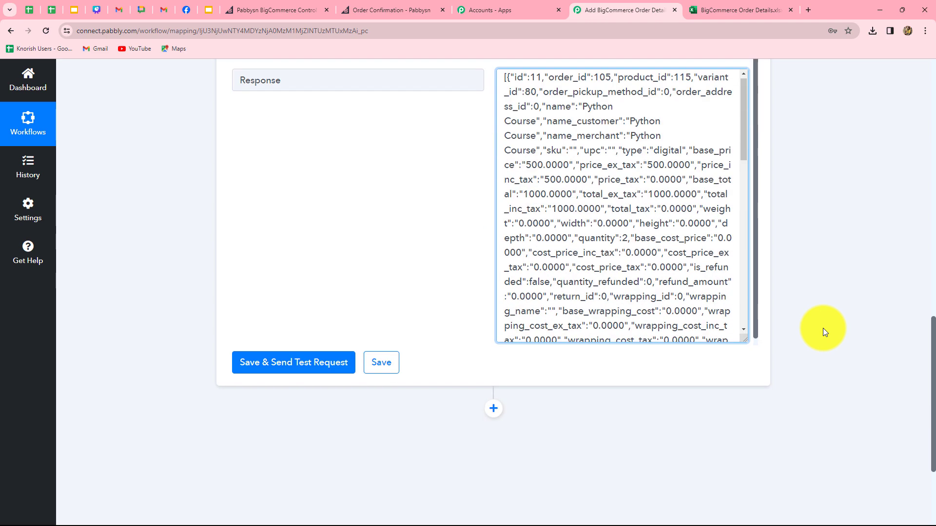
Add a Data Transformer (Pabbly) Line Itemizer step and connect it.
{"action": "left_click", "coordinate": [493, 252]}
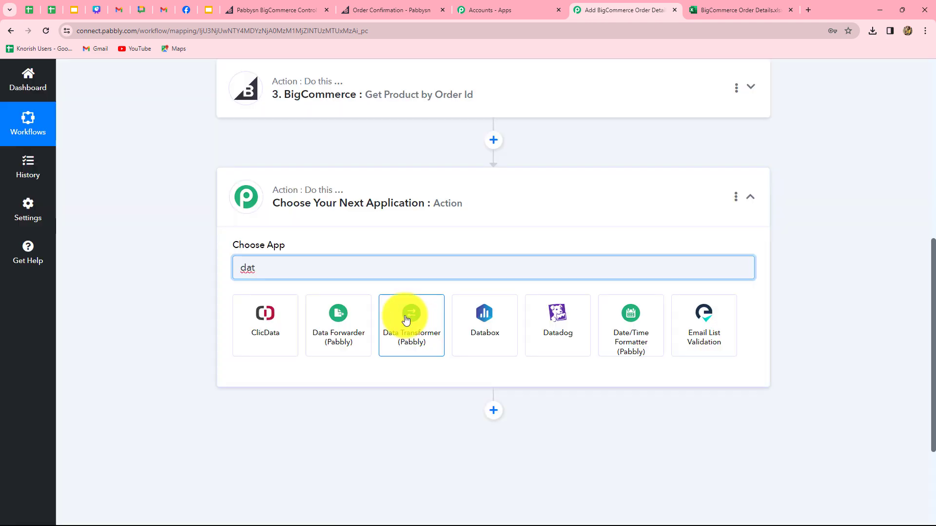
{"action": "left_click", "coordinate": [413, 329]}
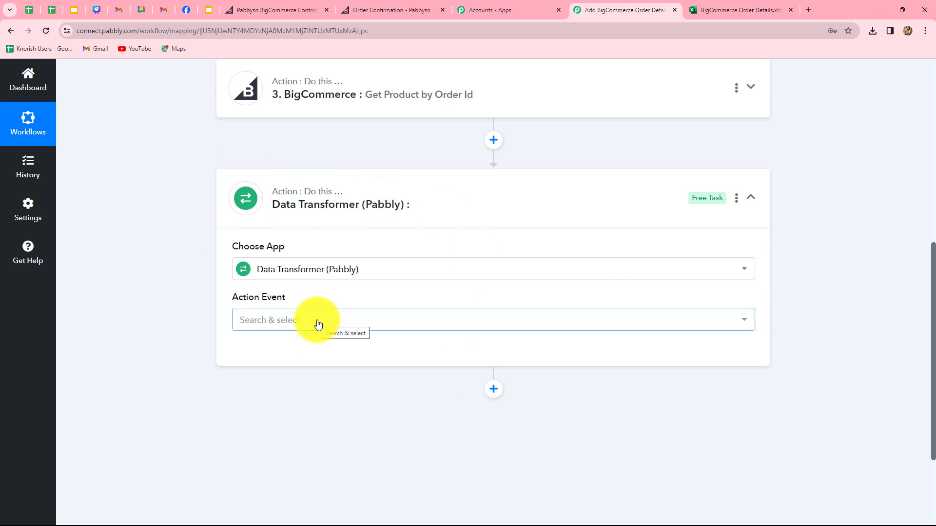
{"action": "left_click", "coordinate": [318, 324]}
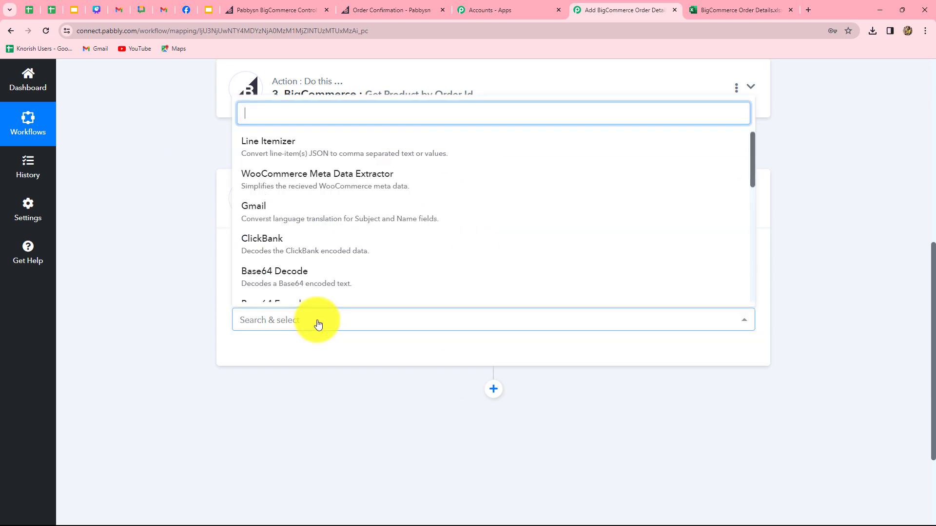
{"action": "left_click", "coordinate": [259, 151]}
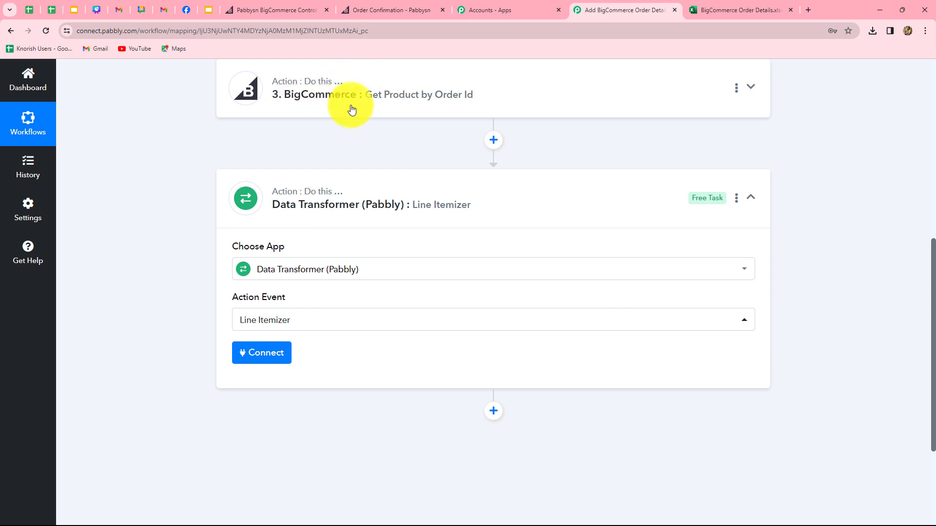
{"action": "left_click", "coordinate": [277, 359]}
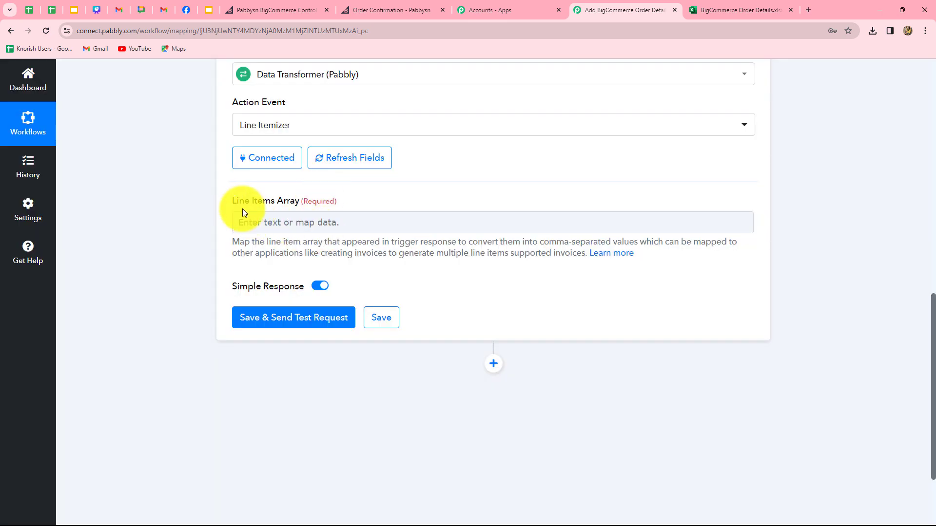
Map step 3's Response into Line Items Array and test, yielding values like Product Id 115,114.
{"action": "scroll", "coordinate": [295, 214], "scroll_direction": "down", "scroll_amount": 3}
{"action": "left_click", "coordinate": [287, 113]}
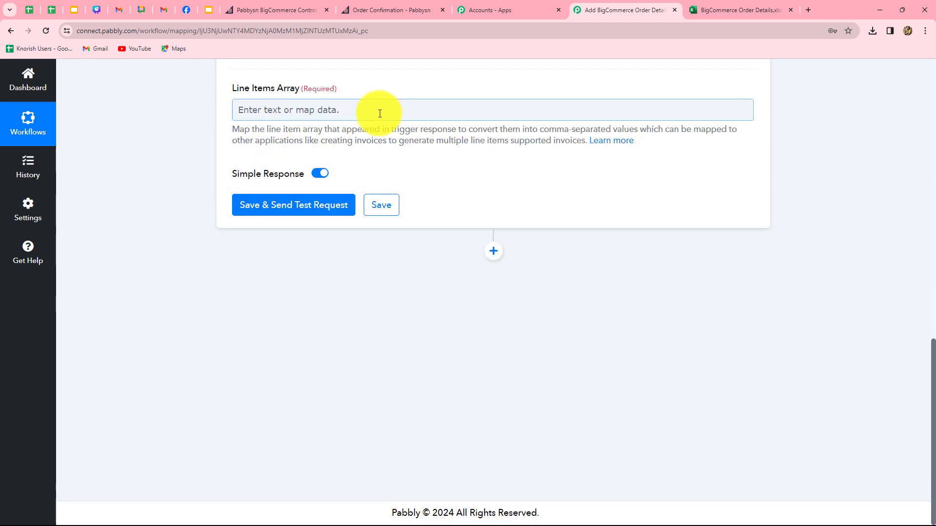
{"action": "left_click", "coordinate": [419, 278]}
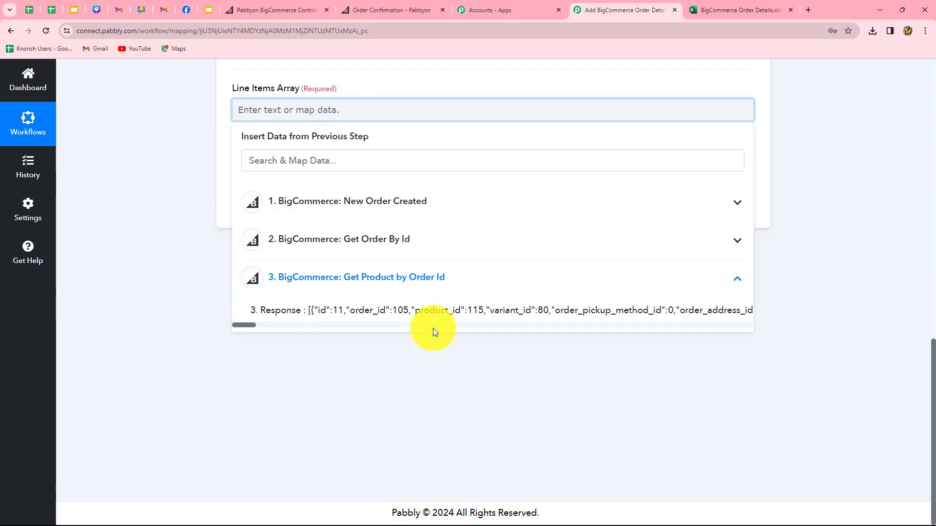
{"action": "left_click", "coordinate": [411, 319]}
{"action": "left_click", "coordinate": [200, 309]}
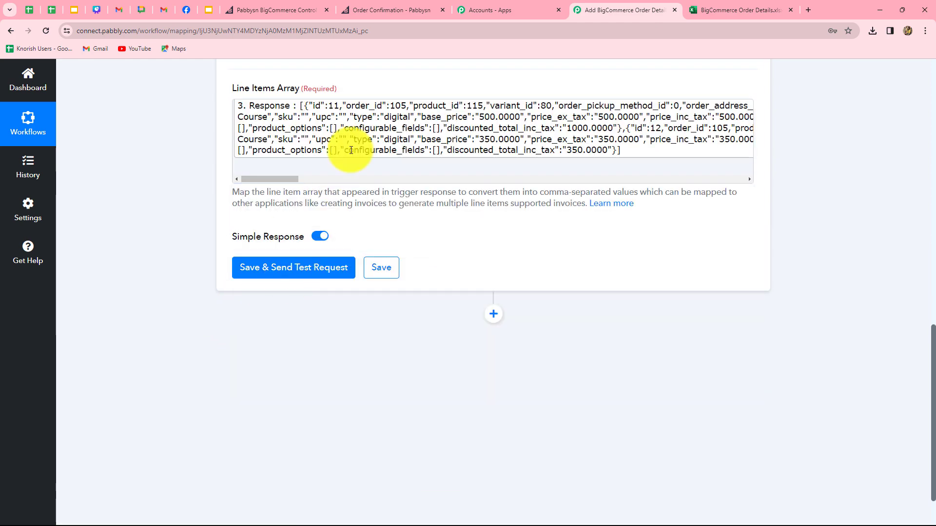
{"action": "left_click", "coordinate": [302, 270]}
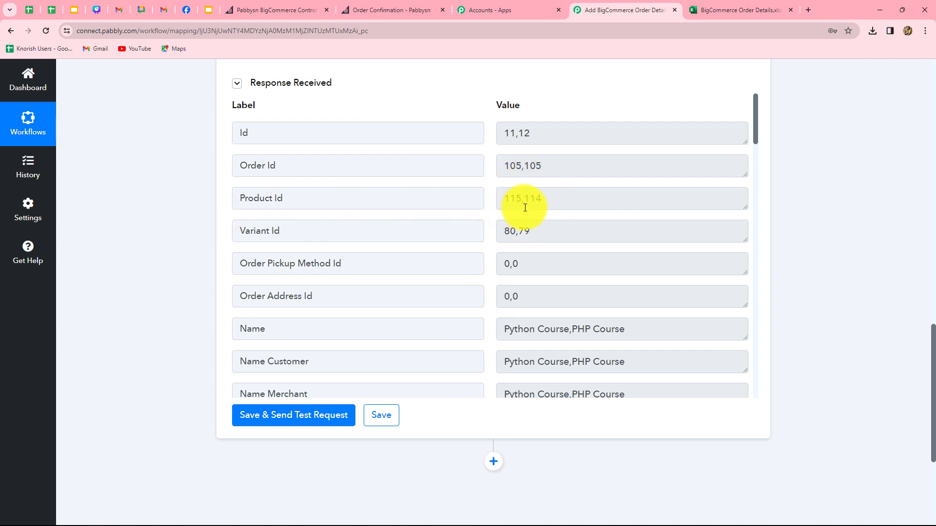
{"action": "scroll", "coordinate": [516, 241], "scroll_direction": "down", "scroll_amount": 2}
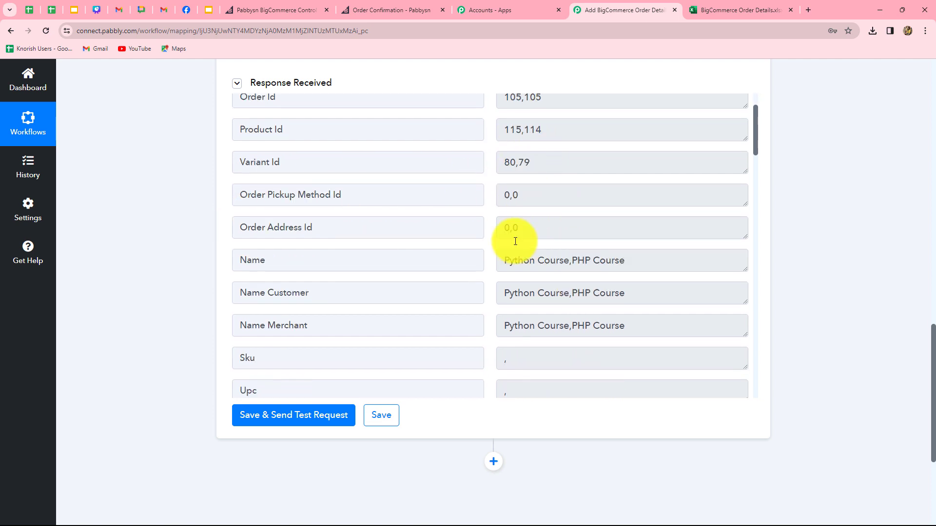
{"action": "scroll", "coordinate": [536, 244], "scroll_direction": "down", "scroll_amount": 1}
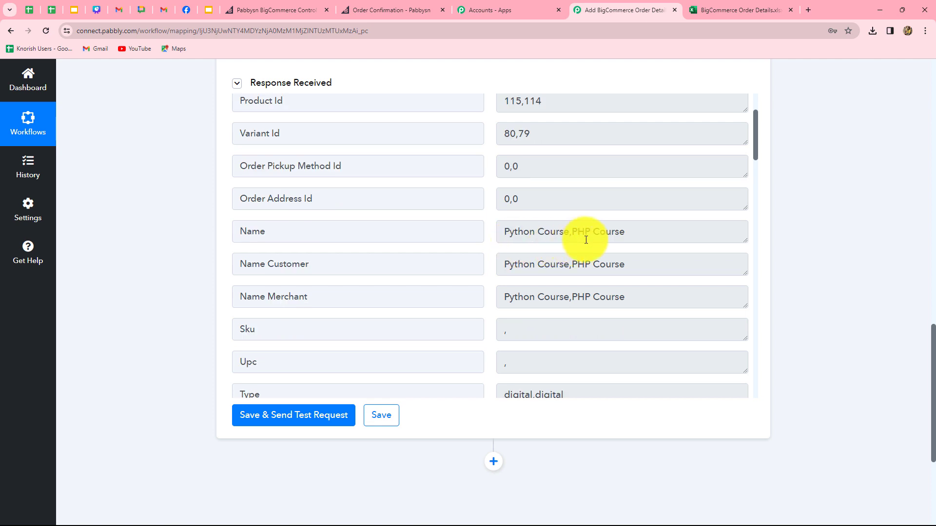
{"action": "scroll", "coordinate": [522, 121], "scroll_direction": "down", "scroll_amount": 10}
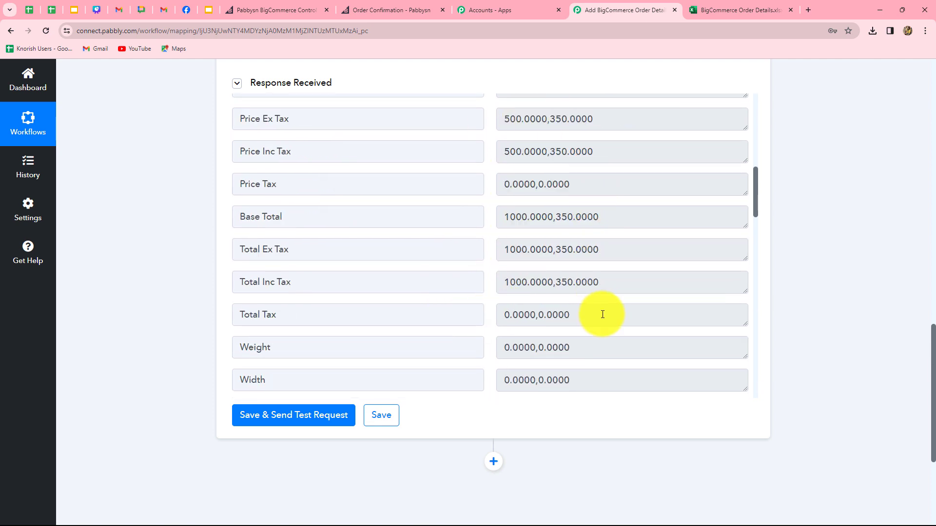
{"action": "scroll", "coordinate": [602, 314], "scroll_direction": "down", "scroll_amount": 9}
{"action": "scroll", "coordinate": [602, 315], "scroll_direction": "up", "scroll_amount": 18}
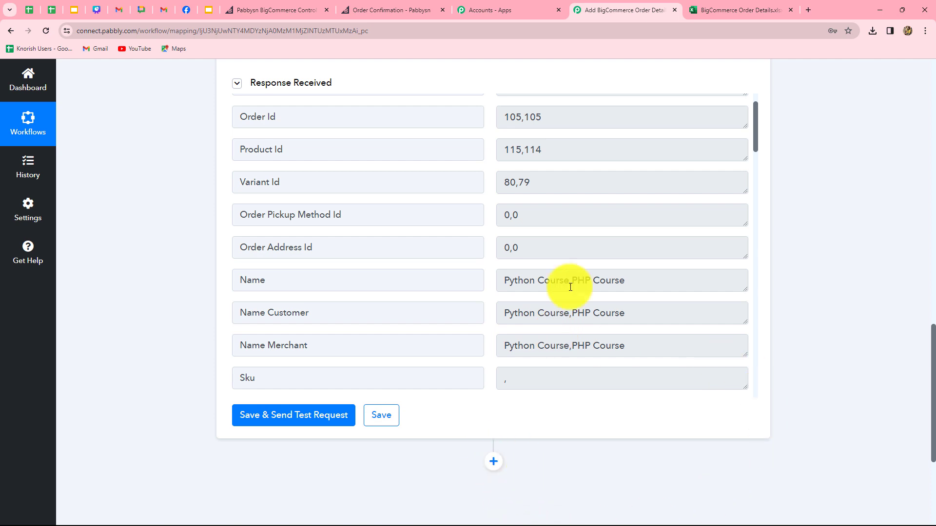
{"action": "left_click", "coordinate": [721, 10]}
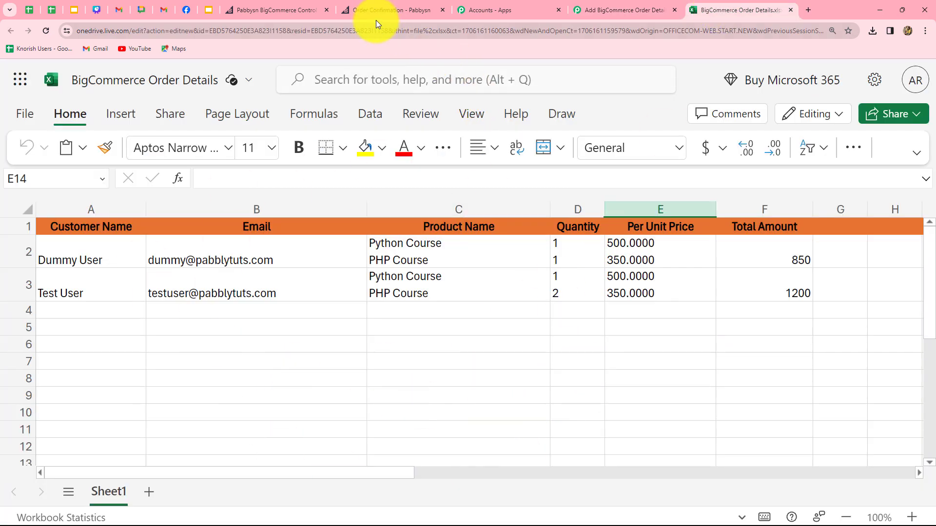
{"action": "left_click", "coordinate": [590, 7]}
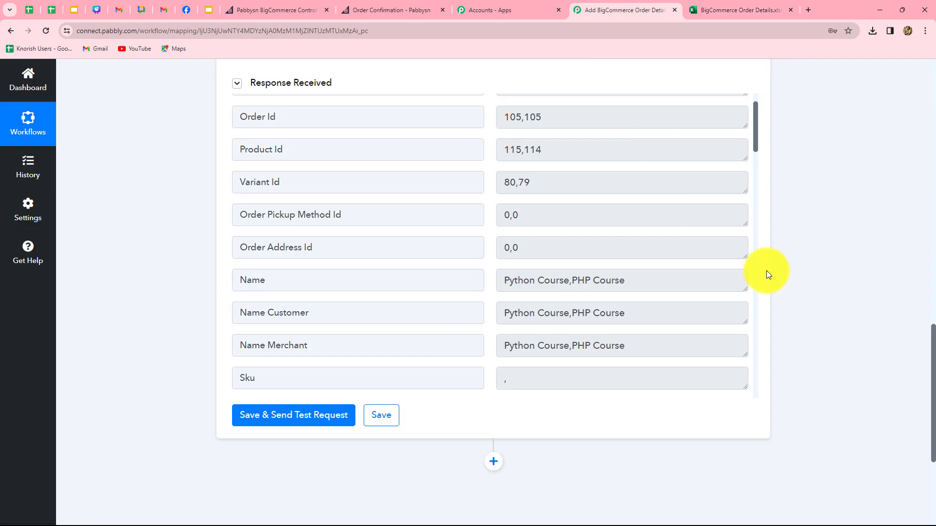
{"action": "scroll", "coordinate": [767, 270], "scroll_direction": "down", "scroll_amount": 5}
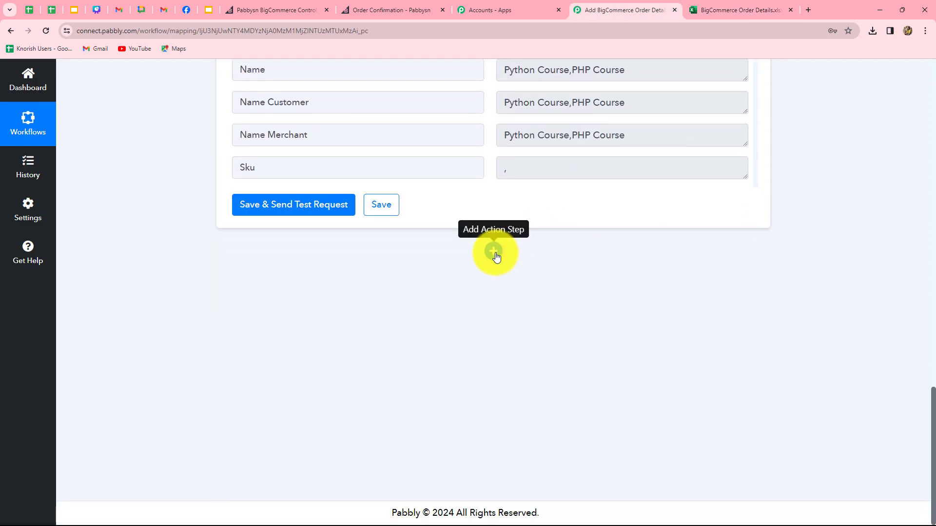
Add a Text Formatter Replace Text step and connect it.
{"action": "left_click", "coordinate": [494, 252]}
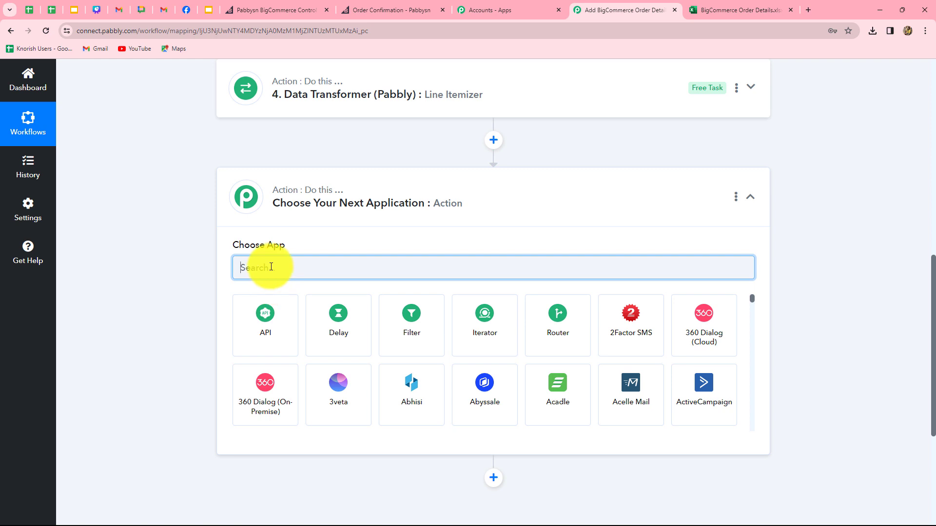
{"action": "type", "text": "tex"}
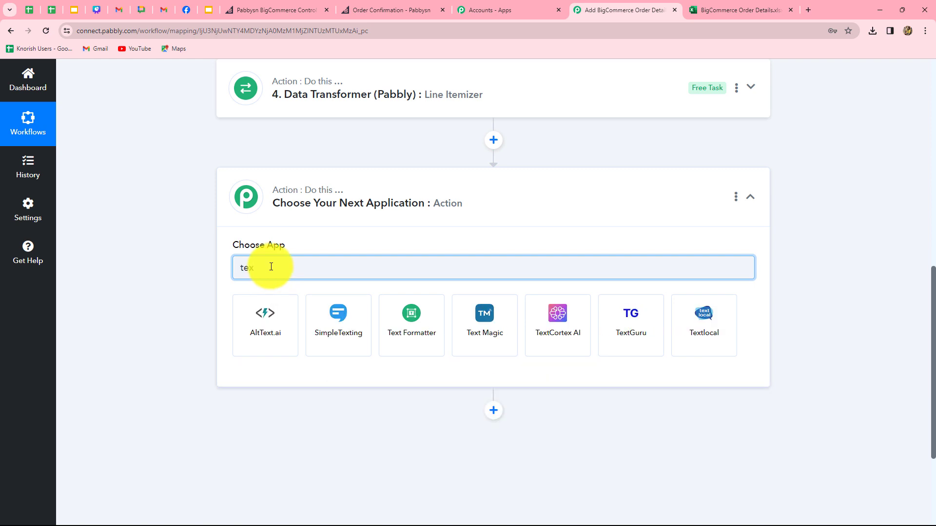
{"action": "left_click", "coordinate": [418, 345]}
{"action": "left_click", "coordinate": [309, 317]}
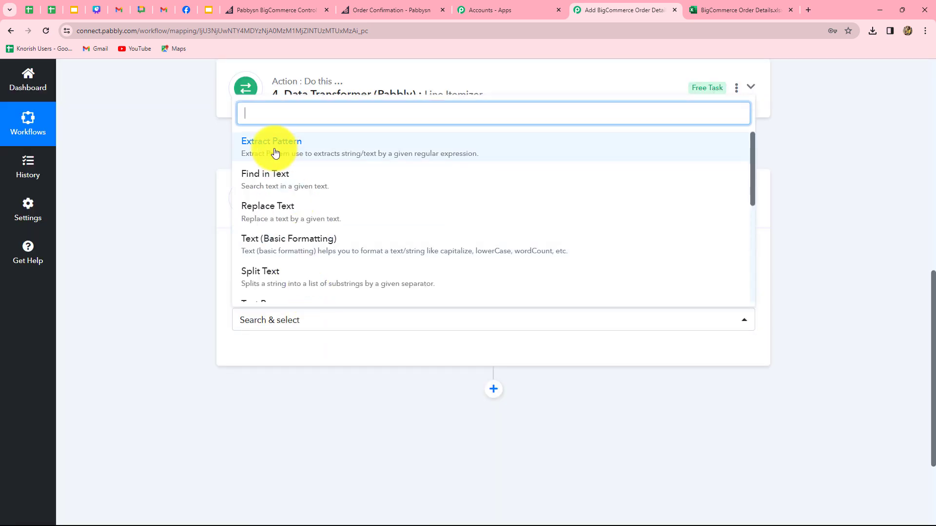
{"action": "left_click", "coordinate": [274, 209]}
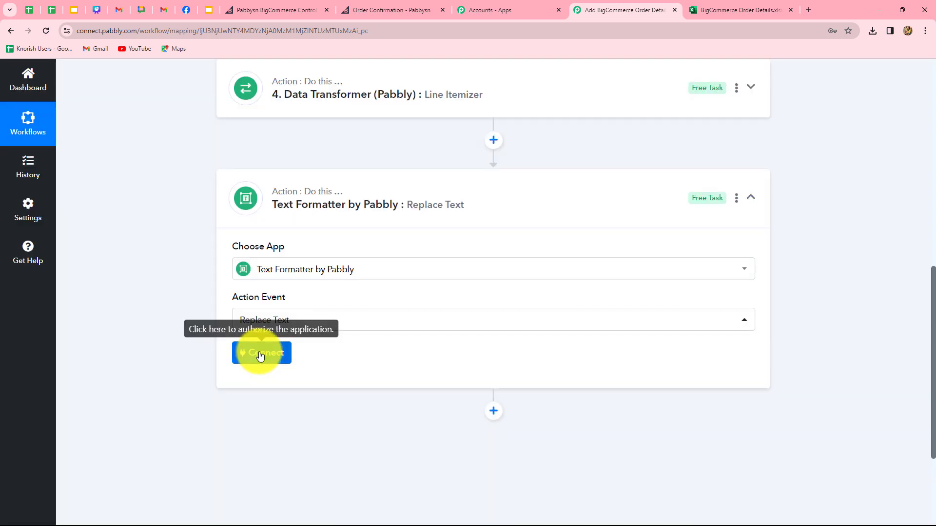
{"action": "left_click", "coordinate": [259, 353]}
Map the Line Itemizer's Name values into the Text field.
{"action": "scroll", "coordinate": [293, 236], "scroll_direction": "down", "scroll_amount": 4}
{"action": "left_click", "coordinate": [317, 219]}
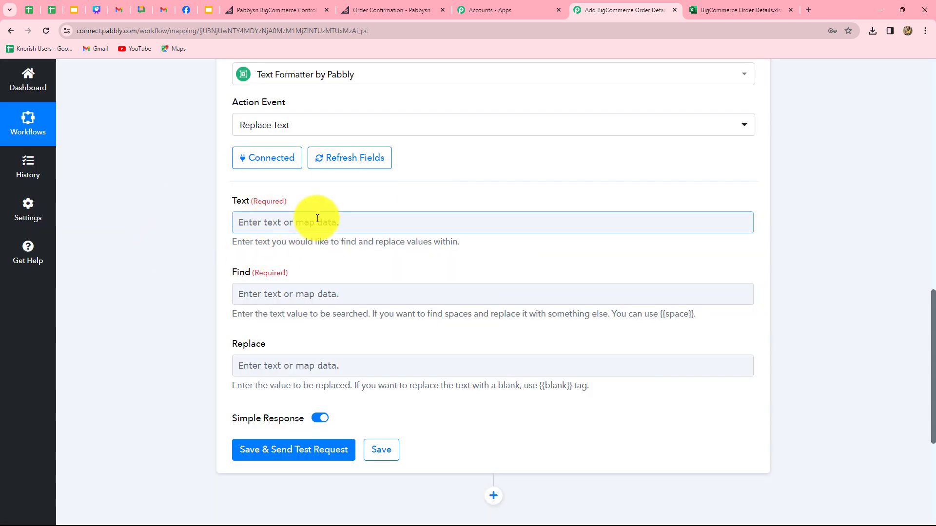
{"action": "scroll", "coordinate": [327, 219], "scroll_direction": "down", "scroll_amount": 2}
{"action": "left_click", "coordinate": [344, 122]}
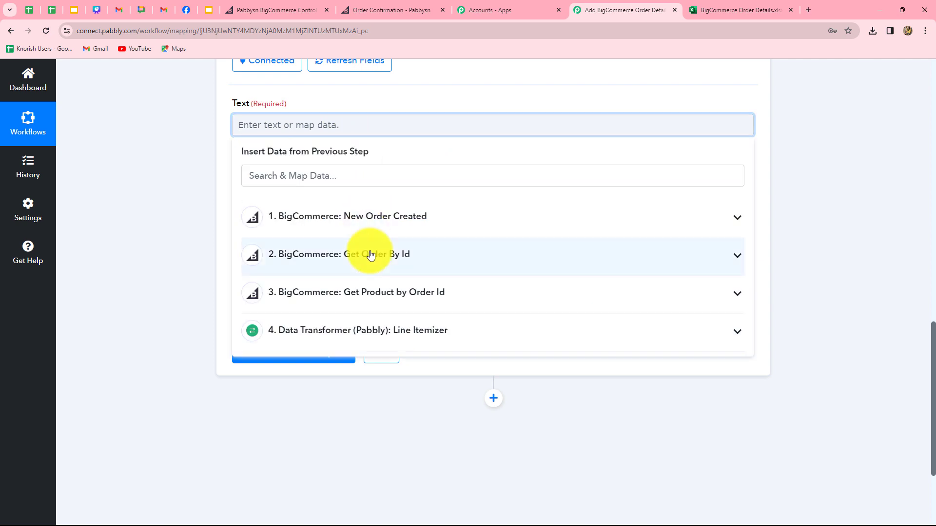
{"action": "left_click", "coordinate": [372, 328]}
{"action": "scroll", "coordinate": [407, 428], "scroll_direction": "down", "scroll_amount": 4}
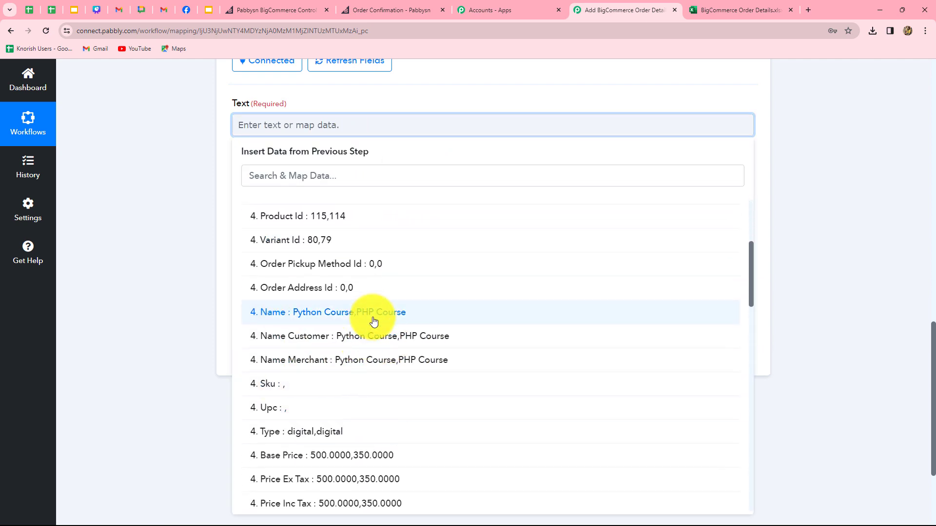
{"action": "left_click", "coordinate": [375, 316]}
{"action": "left_click", "coordinate": [813, 286]}
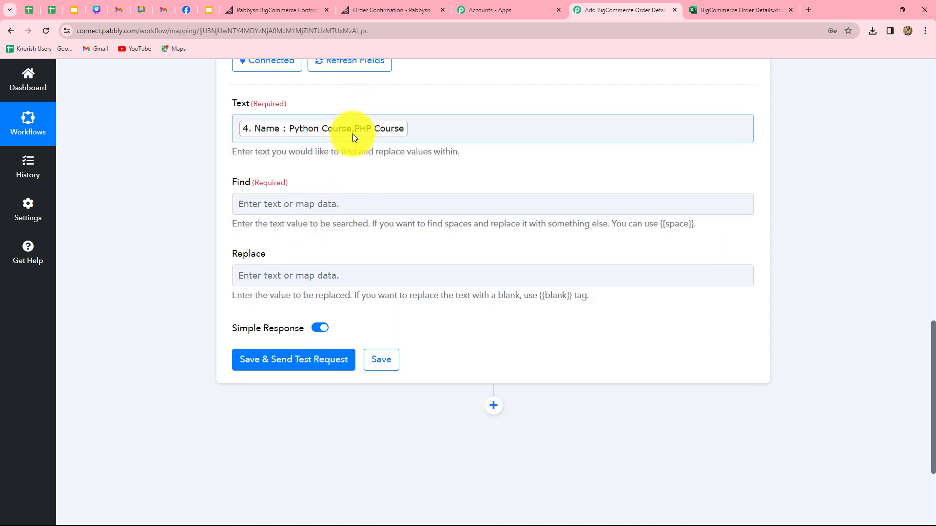
Set Find to ',' and Replace to '\n', then test, giving Python Course and PHP Course on separate lines.
{"action": "left_click", "coordinate": [313, 203]}
{"action": "left_click", "coordinate": [305, 203]}
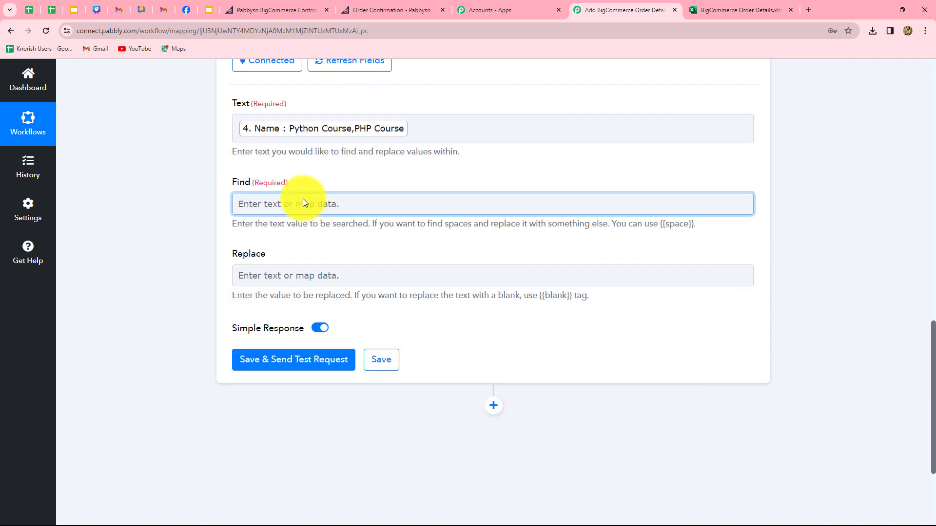
{"action": "left_click", "coordinate": [302, 202]}
{"action": "type", "text": ","}
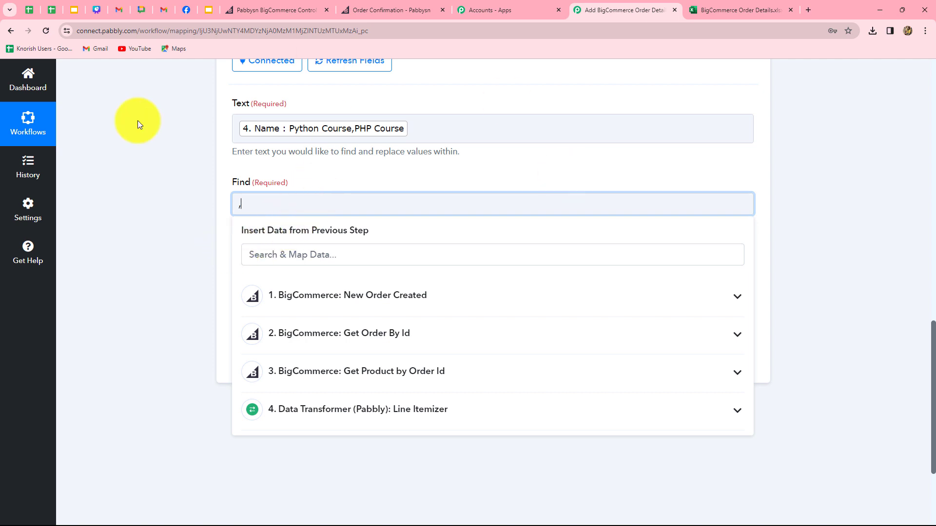
{"action": "left_click", "coordinate": [256, 240]}
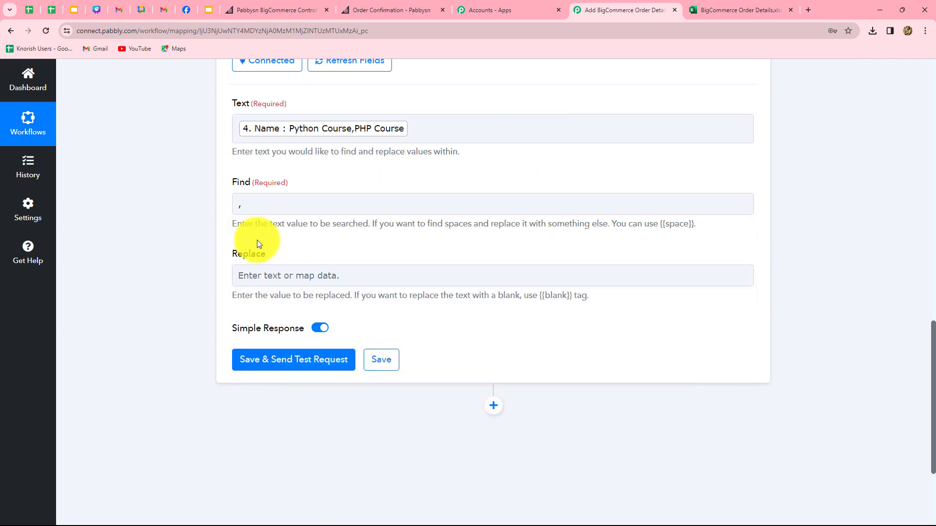
{"action": "left_click", "coordinate": [286, 276]}
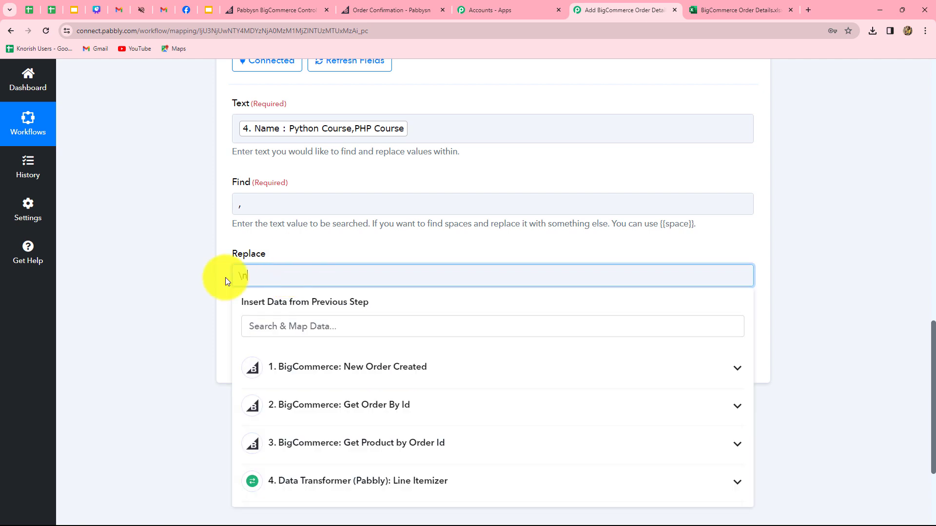
{"action": "left_click", "coordinate": [151, 311]}
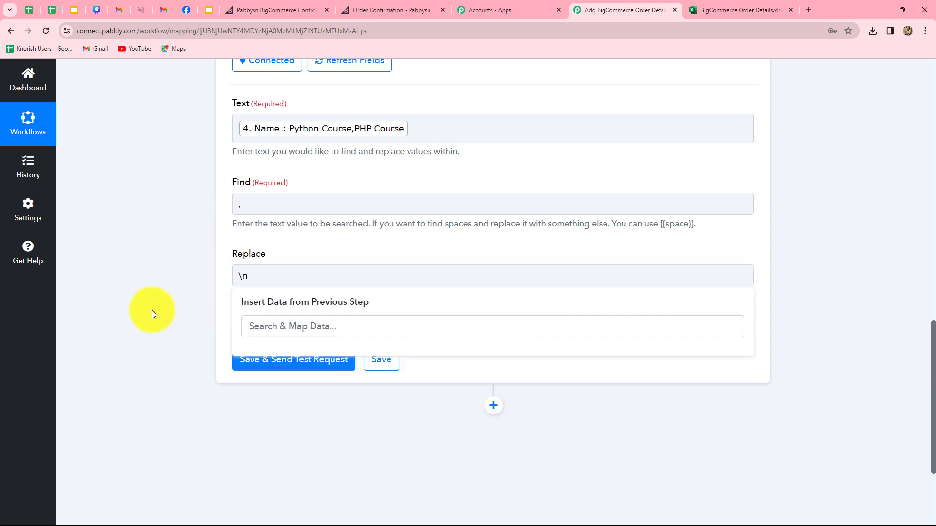
{"action": "left_click", "coordinate": [290, 361]}
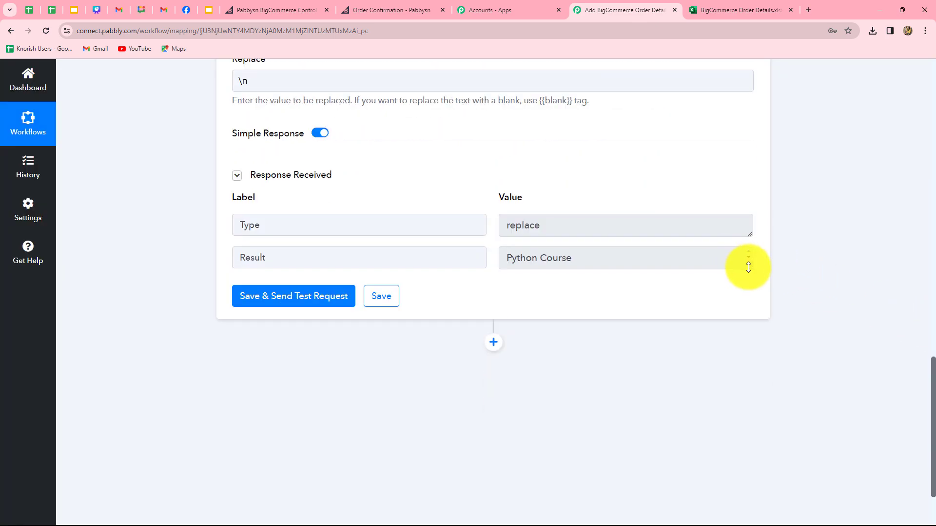
{"action": "left_click_drag", "start_coordinate": [749, 265], "coordinate": [750, 350]}
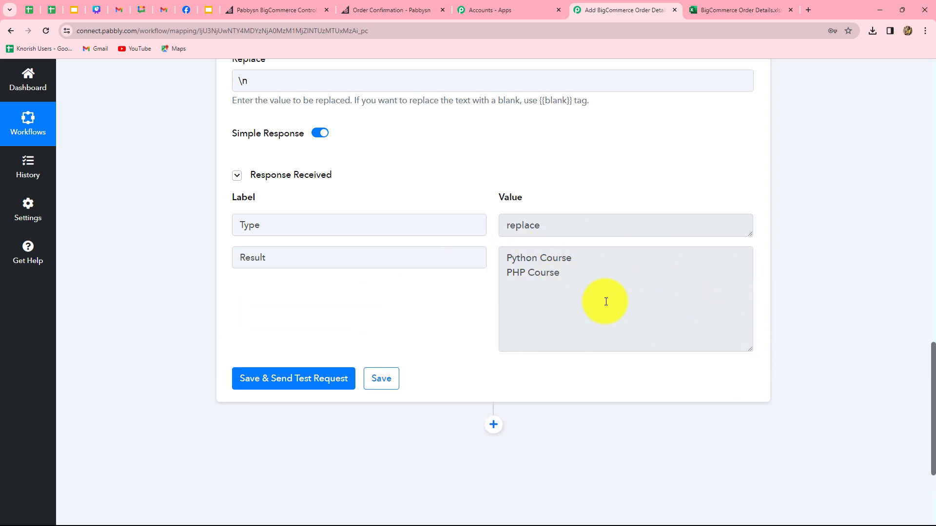
{"action": "scroll", "coordinate": [846, 327], "scroll_direction": "down", "scroll_amount": 4}
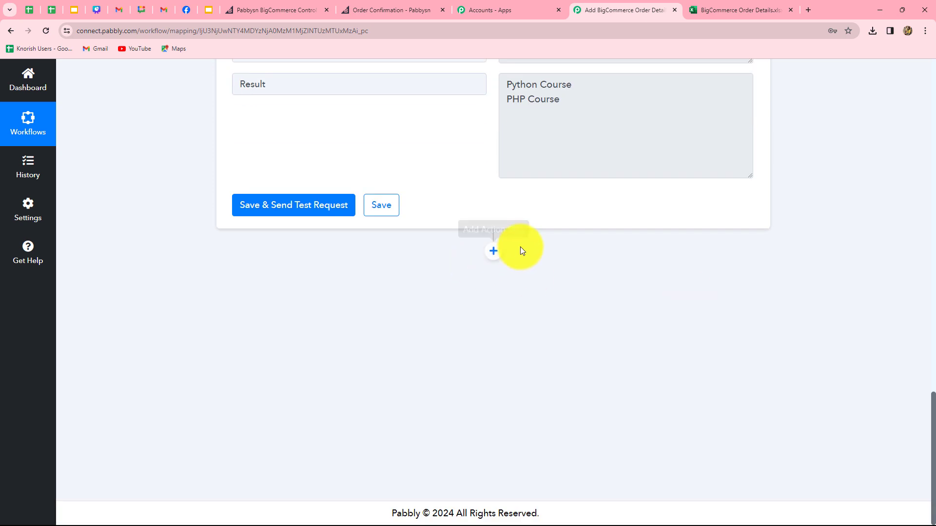
Add another Text Formatter Replace Text step and connect it.
{"action": "left_click", "coordinate": [494, 252]}
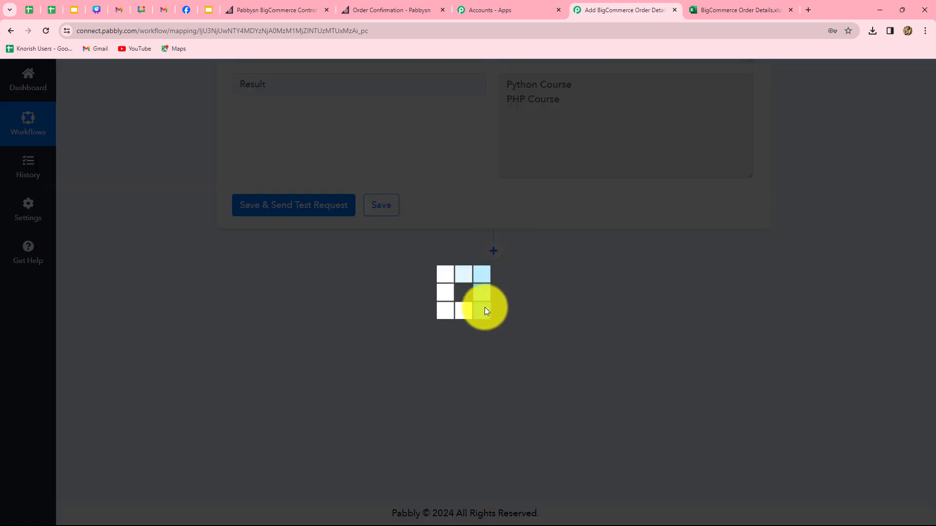
{"action": "type", "text": "tex"}
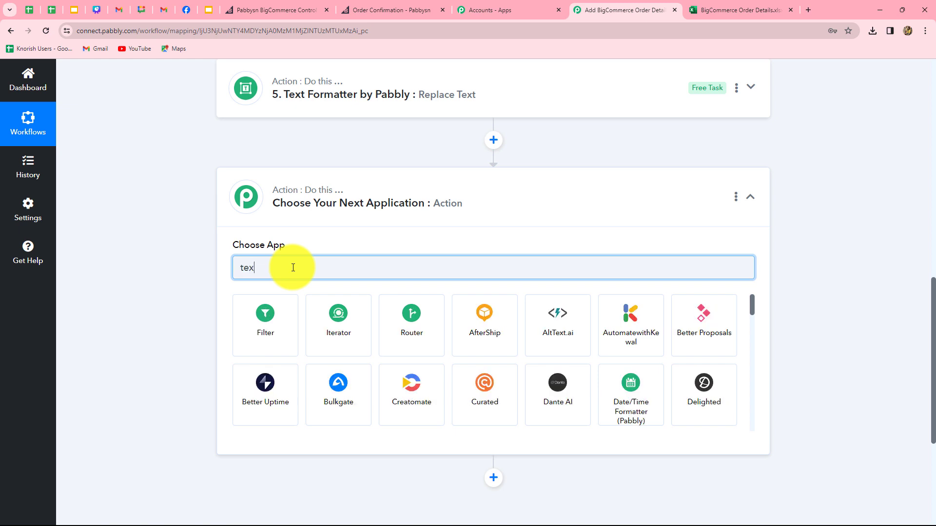
{"action": "left_click", "coordinate": [431, 321]}
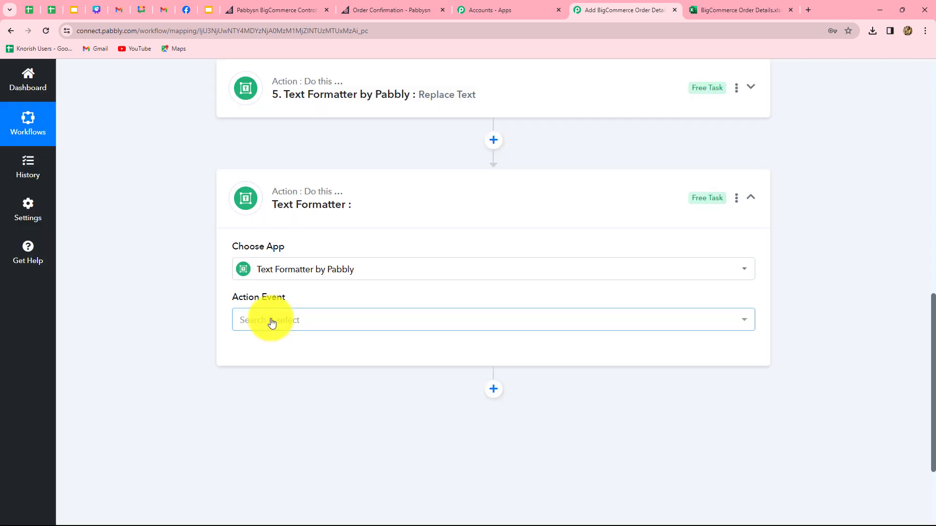
{"action": "left_click", "coordinate": [269, 319]}
{"action": "left_click", "coordinate": [268, 210]}
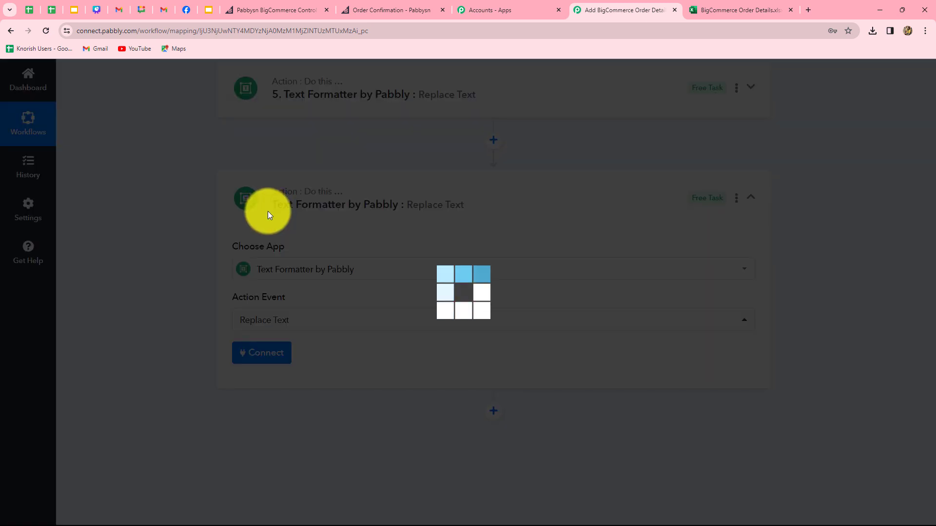
{"action": "left_click", "coordinate": [262, 355]}
Map the Line Itemizer's Base Price values into the Text field.
{"action": "scroll", "coordinate": [263, 353], "scroll_direction": "down", "scroll_amount": 7}
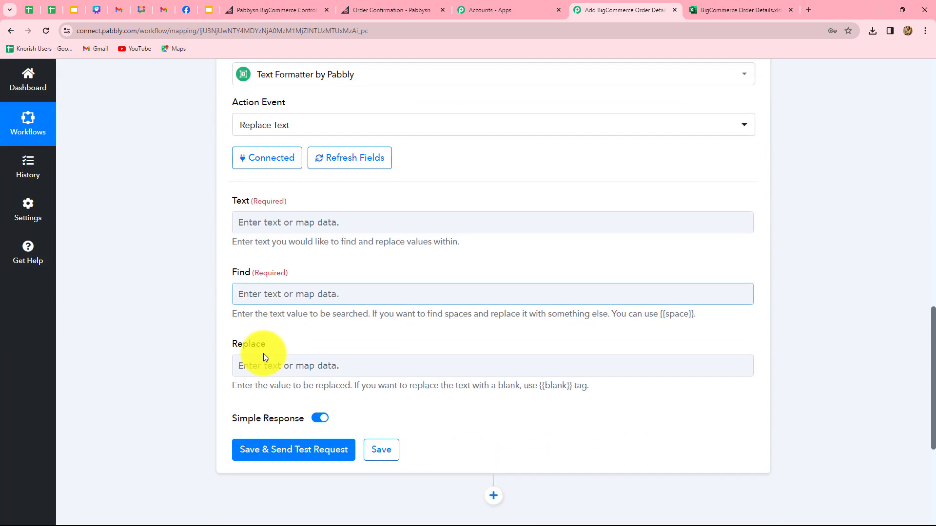
{"action": "left_click", "coordinate": [286, 81]}
{"action": "left_click", "coordinate": [305, 283]}
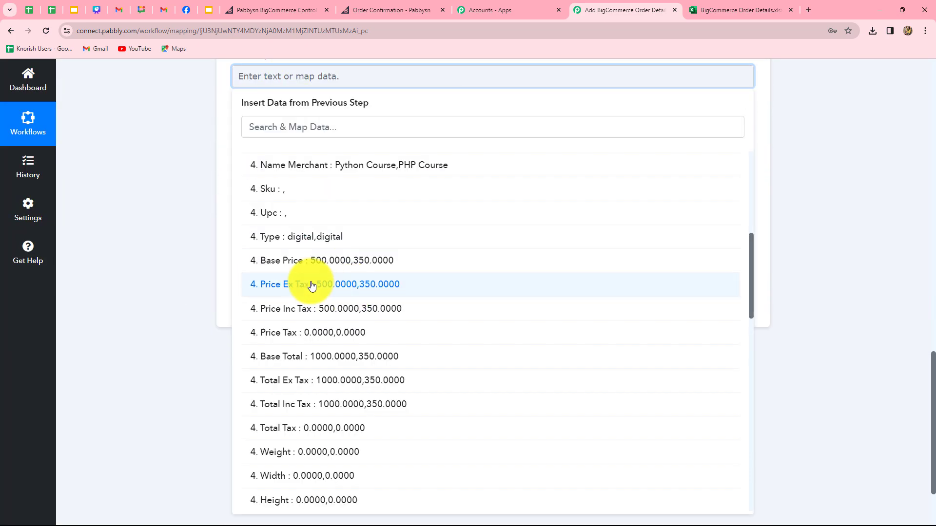
{"action": "left_click", "coordinate": [350, 267]}
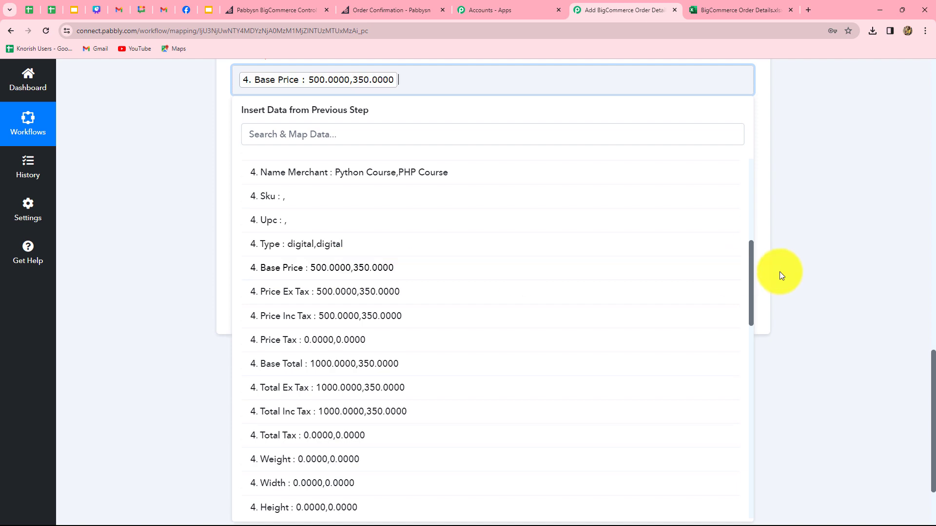
{"action": "left_click", "coordinate": [779, 271]}
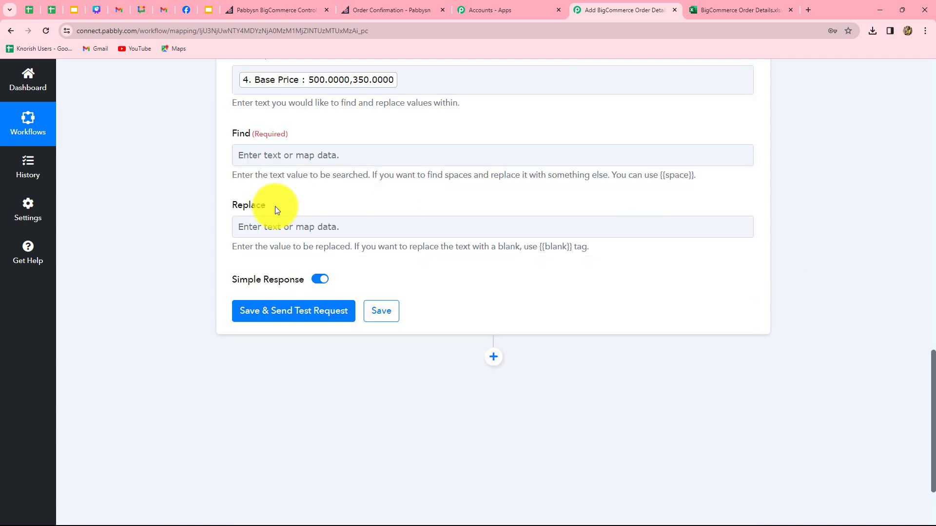
Replace commas with '\n' and test, splitting Base Price into 500.0000 and 350.0000.
{"action": "left_click", "coordinate": [289, 156]}
{"action": "type", "text": ","}
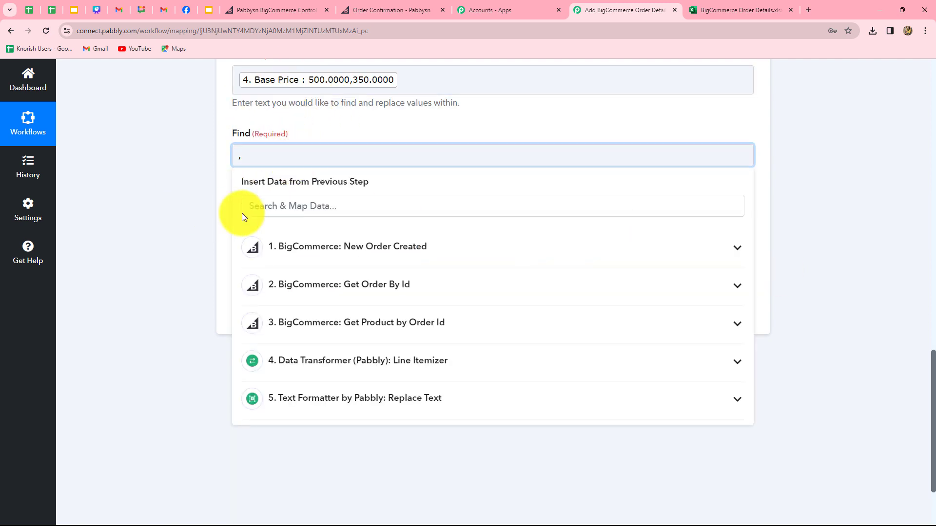
{"action": "left_click", "coordinate": [324, 228]}
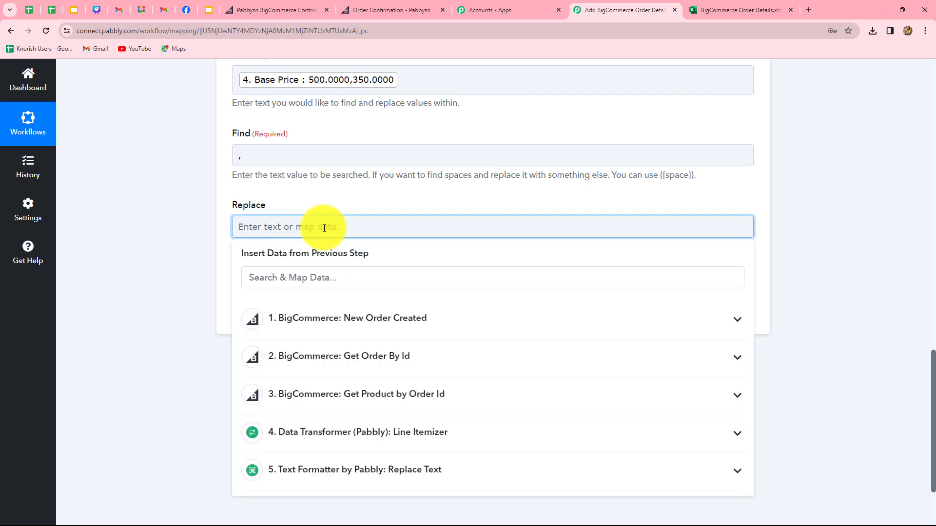
{"action": "type", "text": "\\n"}
{"action": "left_click", "coordinate": [283, 315]}
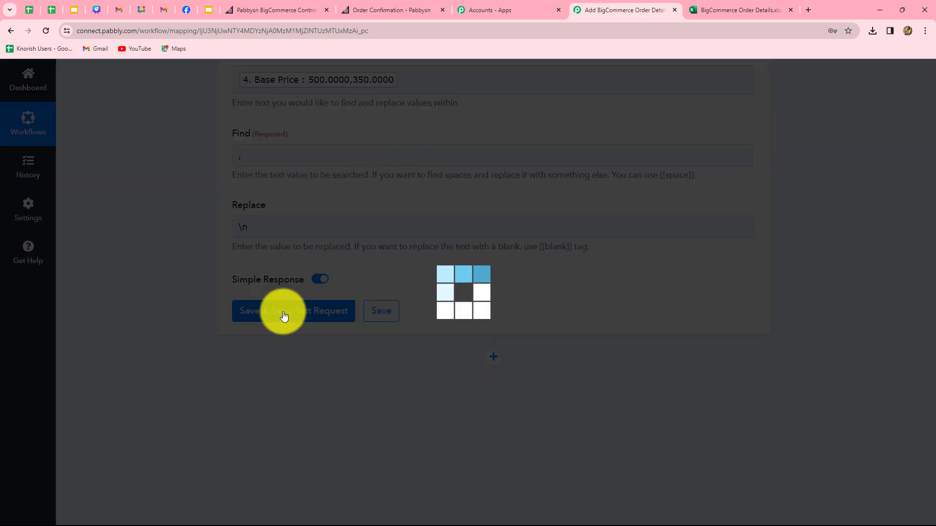
{"action": "scroll", "coordinate": [724, 329], "scroll_direction": "down", "scroll_amount": 3}
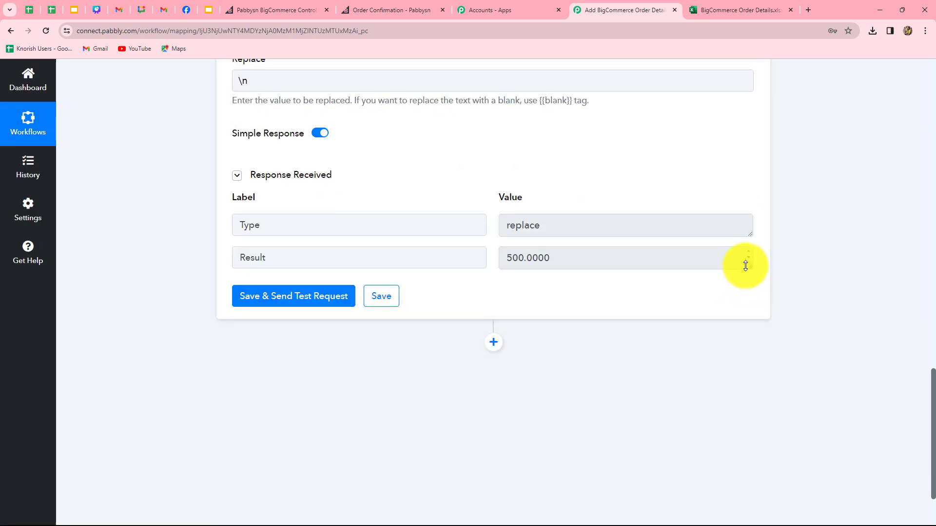
{"action": "left_click_drag", "start_coordinate": [747, 266], "coordinate": [746, 335]}
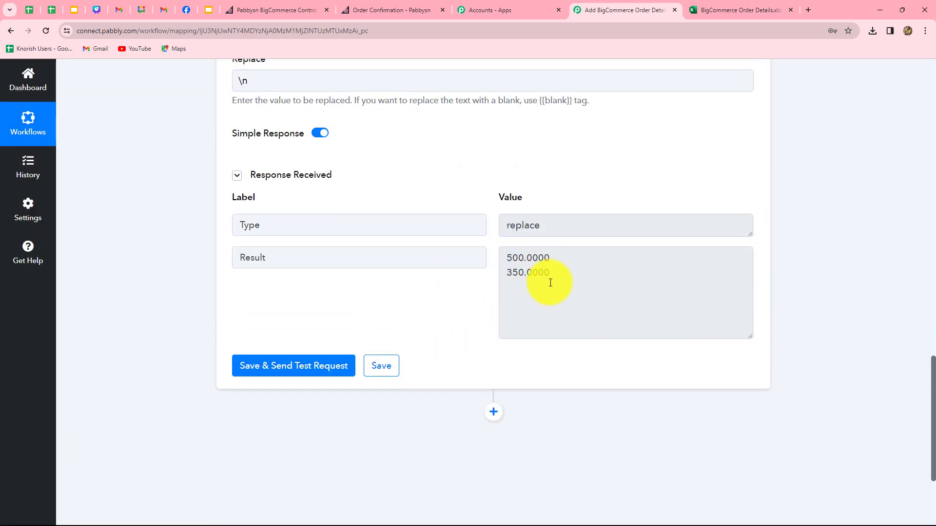
{"action": "scroll", "coordinate": [792, 329], "scroll_direction": "down", "scroll_amount": 3}
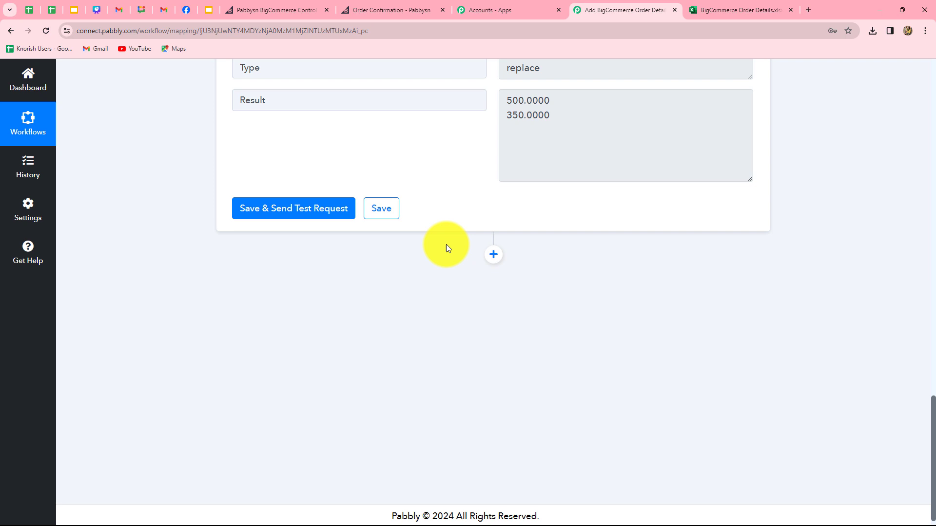
{"action": "left_click", "coordinate": [489, 252]}
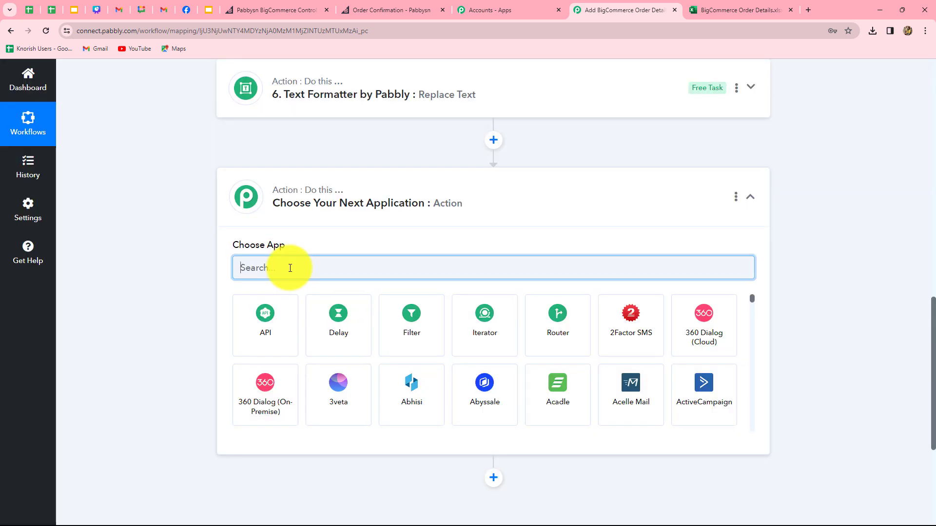
Add a Text Formatter Replace Text step and connect it.
{"action": "type", "text": "tex"}
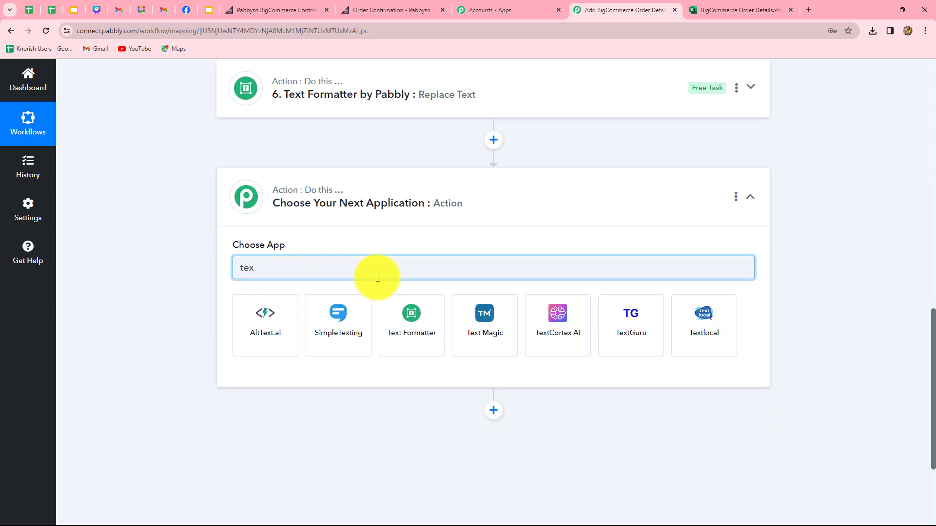
{"action": "left_click", "coordinate": [419, 329]}
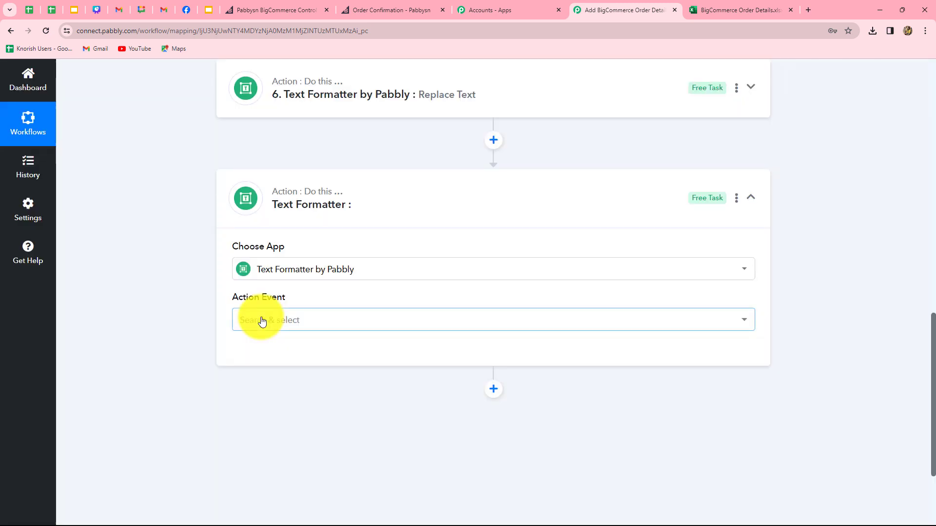
{"action": "left_click", "coordinate": [262, 320]}
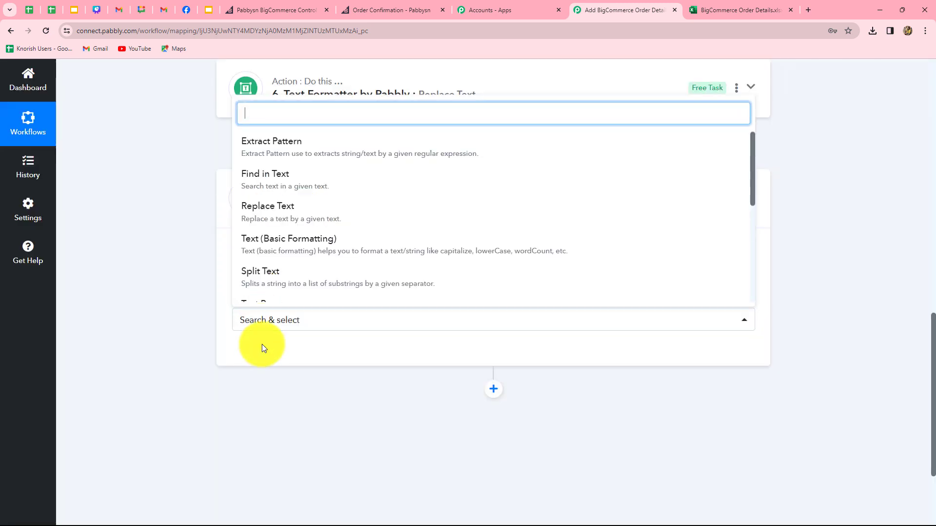
{"action": "left_click", "coordinate": [267, 205]}
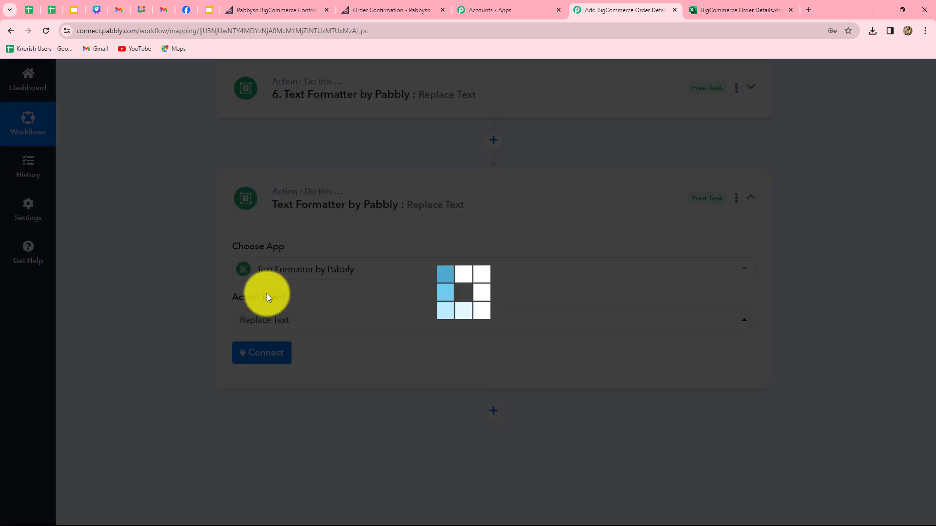
{"action": "left_click", "coordinate": [261, 359]}
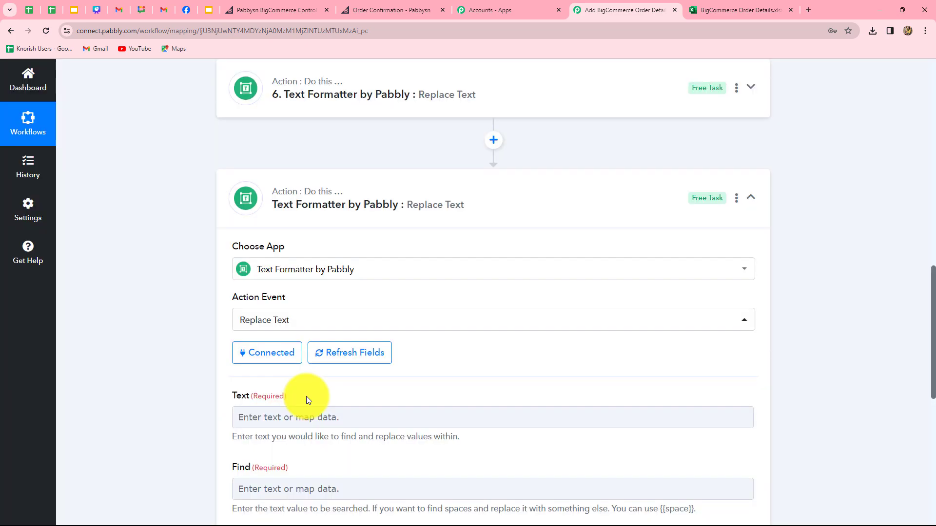
Map the Line Itemizer's Quantity values into Text, finding ',' and replacing it with '\n'.
{"action": "scroll", "coordinate": [331, 219], "scroll_direction": "down", "scroll_amount": 5}
{"action": "left_click", "coordinate": [324, 174]}
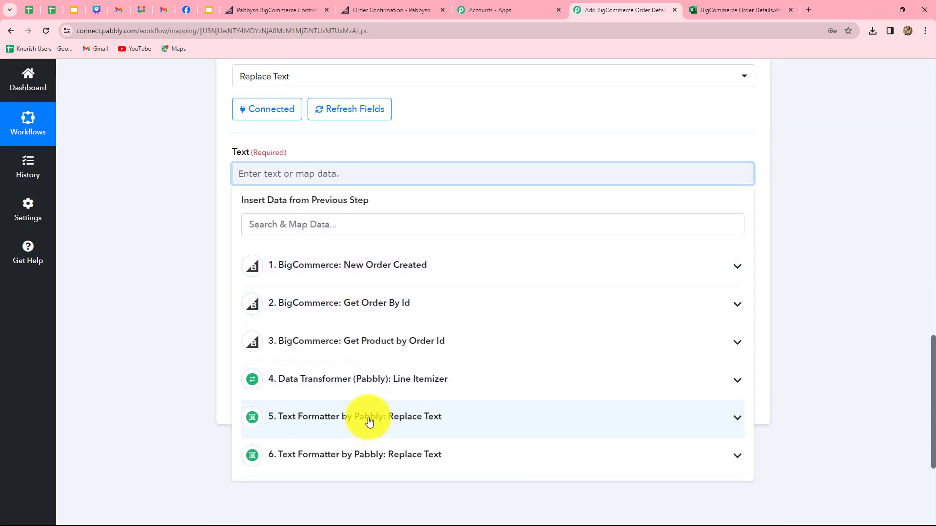
{"action": "left_click", "coordinate": [382, 385]}
{"action": "scroll", "coordinate": [499, 427], "scroll_direction": "down", "scroll_amount": 4}
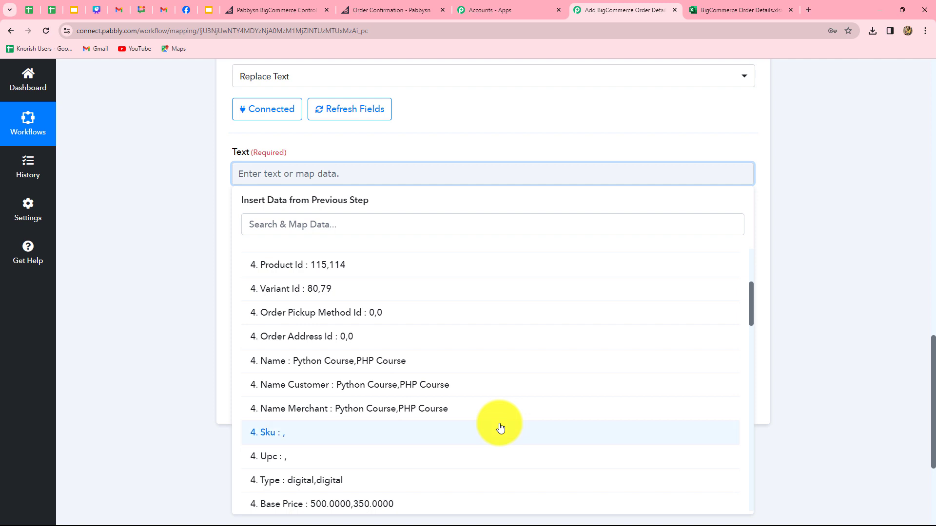
{"action": "scroll", "coordinate": [501, 428], "scroll_direction": "down", "scroll_amount": 2}
{"action": "scroll", "coordinate": [488, 419], "scroll_direction": "down", "scroll_amount": 5}
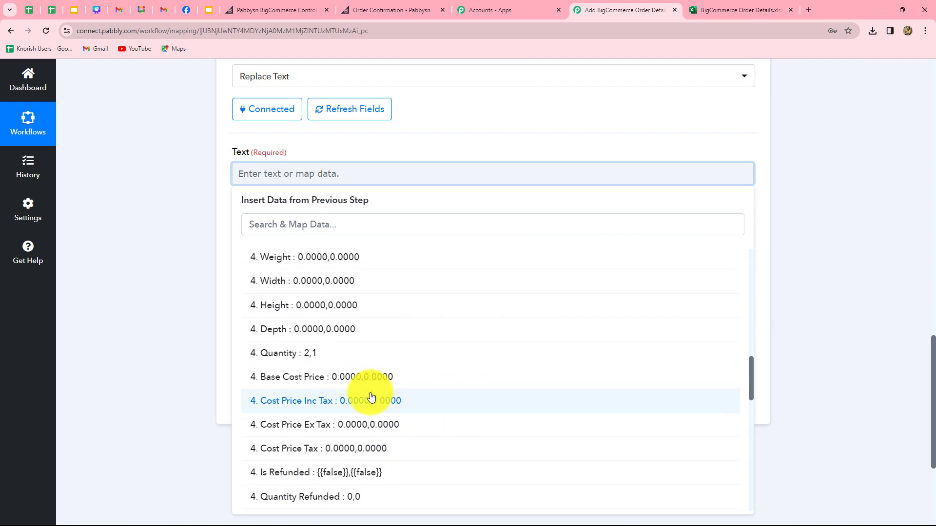
{"action": "left_click", "coordinate": [328, 355]}
{"action": "scroll", "coordinate": [200, 338], "scroll_direction": "down", "scroll_amount": 3}
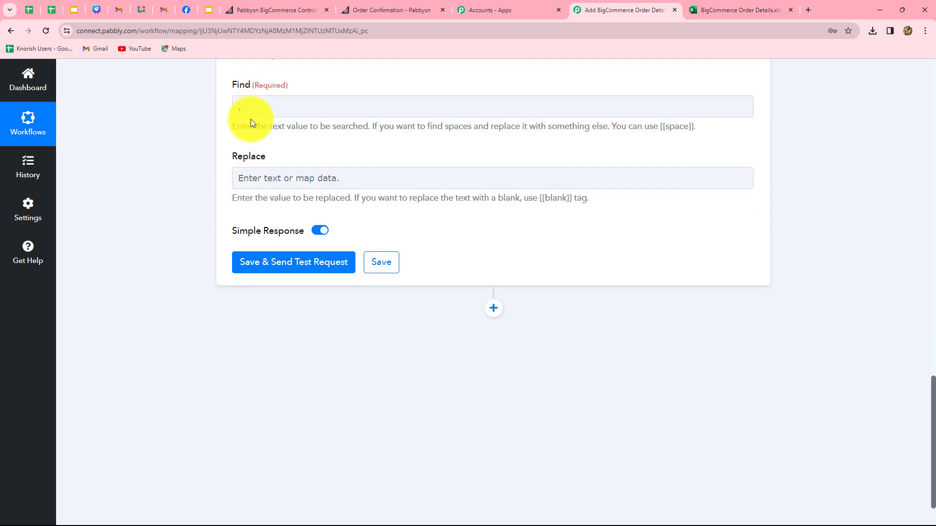
{"action": "left_click", "coordinate": [267, 180]}
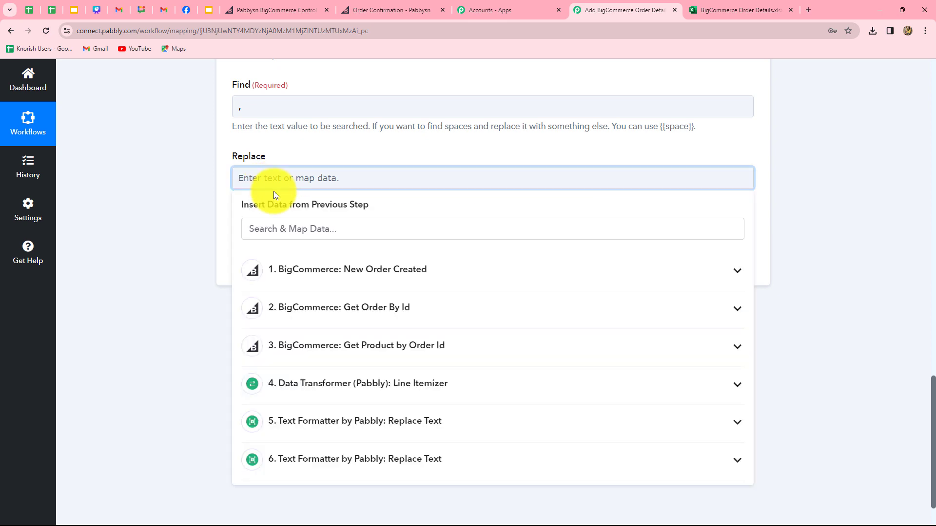
{"action": "type", "text": "\\n"}
{"action": "left_click", "coordinate": [232, 219]}
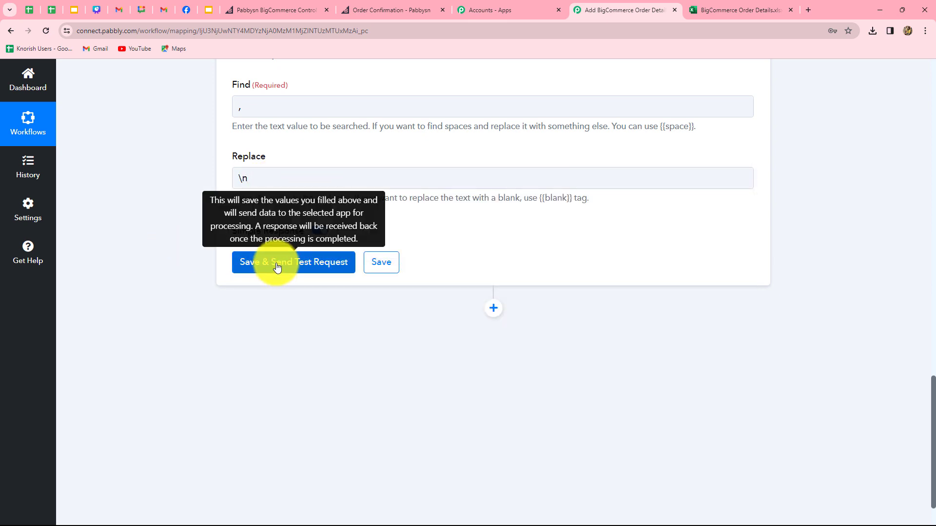
Save and test the step, confirming quantities 2 and 1 appear on separate lines.
{"action": "left_click", "coordinate": [277, 266]}
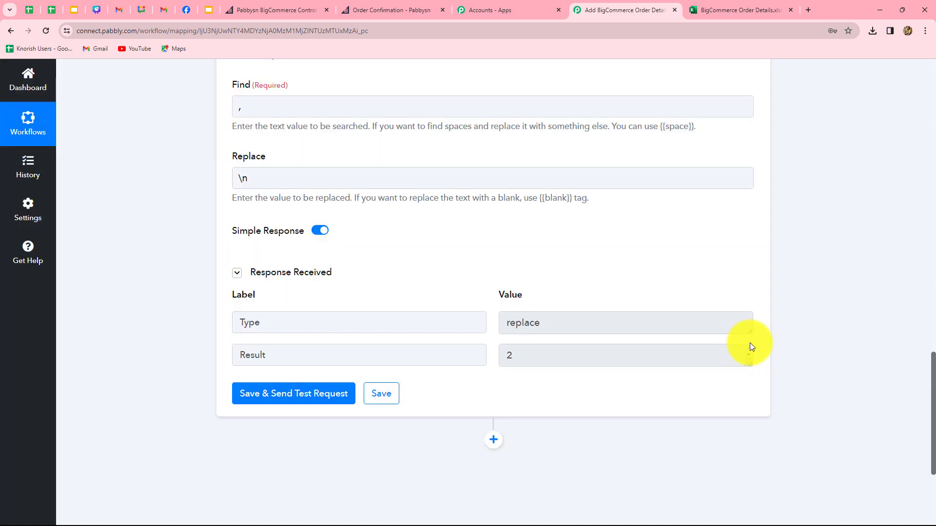
{"action": "left_click_drag", "start_coordinate": [749, 364], "coordinate": [750, 425]}
{"action": "scroll", "coordinate": [864, 364], "scroll_direction": "up", "scroll_amount": 15}
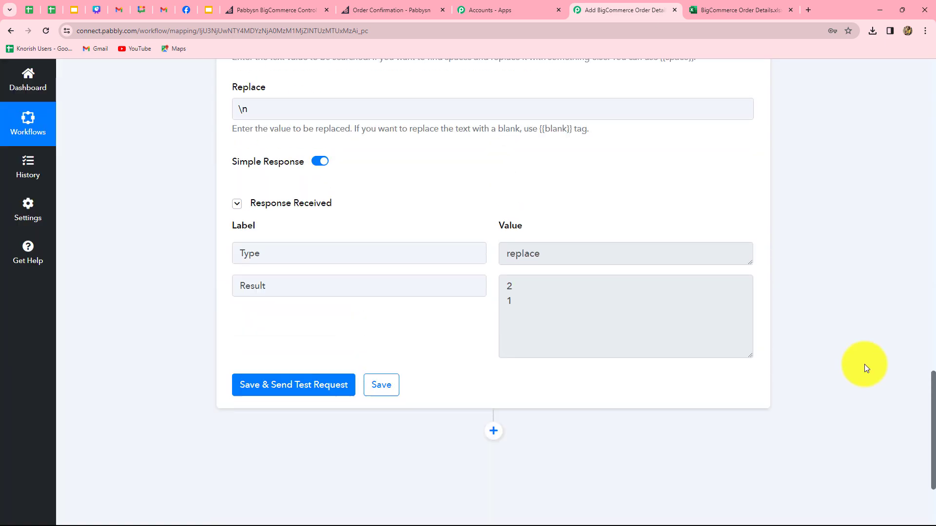
{"action": "scroll", "coordinate": [864, 364], "scroll_direction": "down", "scroll_amount": 15}
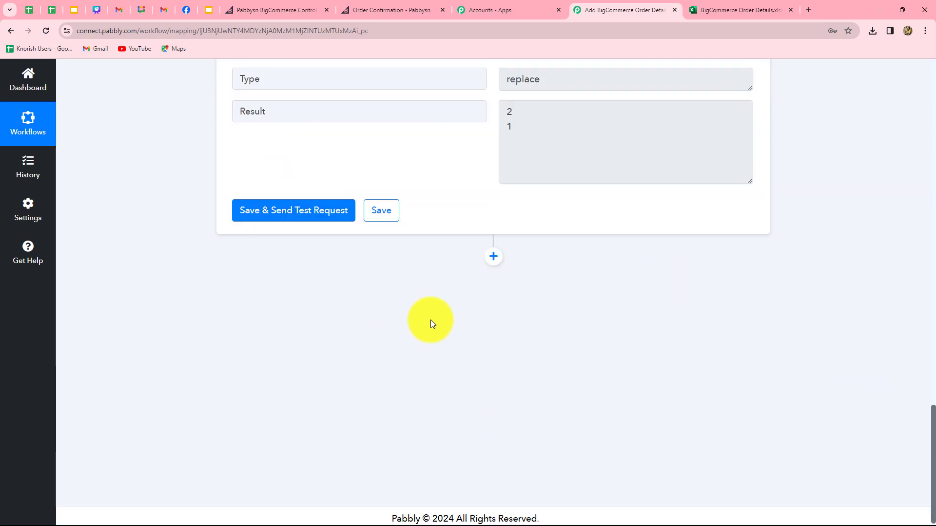
{"action": "left_click", "coordinate": [715, 16]}
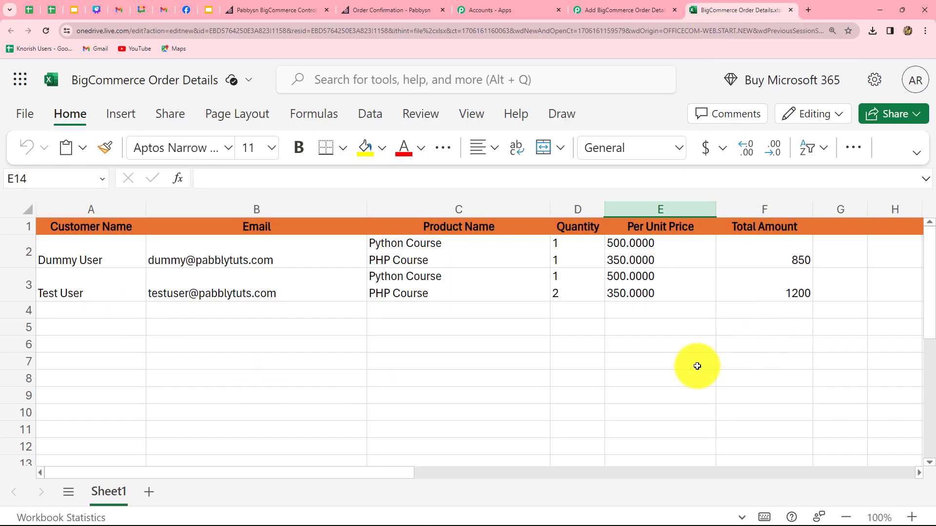
Delete the old order rows below the header in the BigCommerce Order Details sheet.
{"action": "left_click_drag", "start_coordinate": [126, 253], "coordinate": [736, 236]}
{"action": "key", "text": "Delete"}
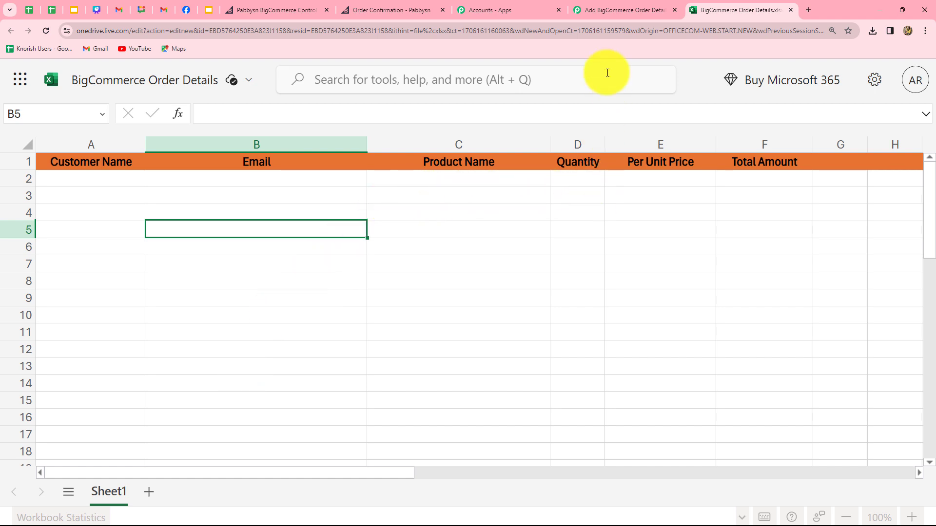
{"action": "left_click", "coordinate": [607, 9]}
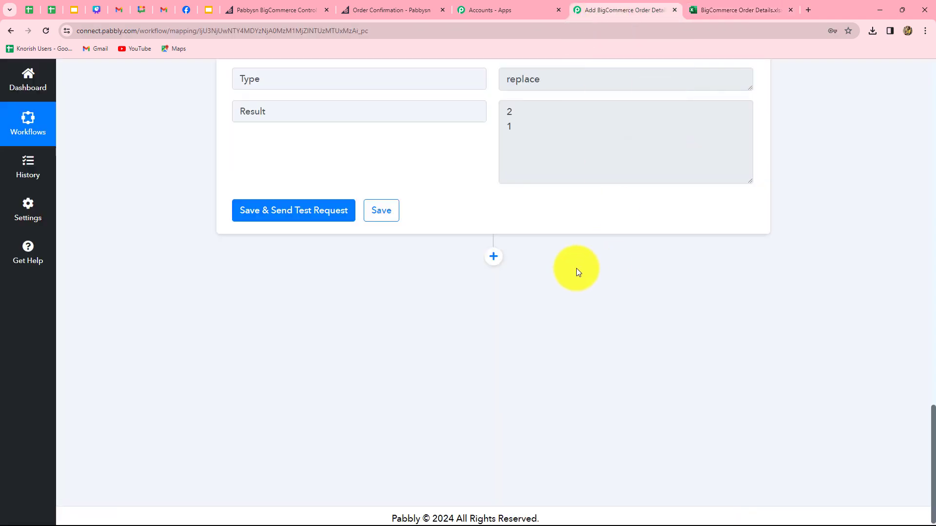
Add a Microsoft Excel step using the Add Row To Worksheet action event.
{"action": "left_click", "coordinate": [493, 260]}
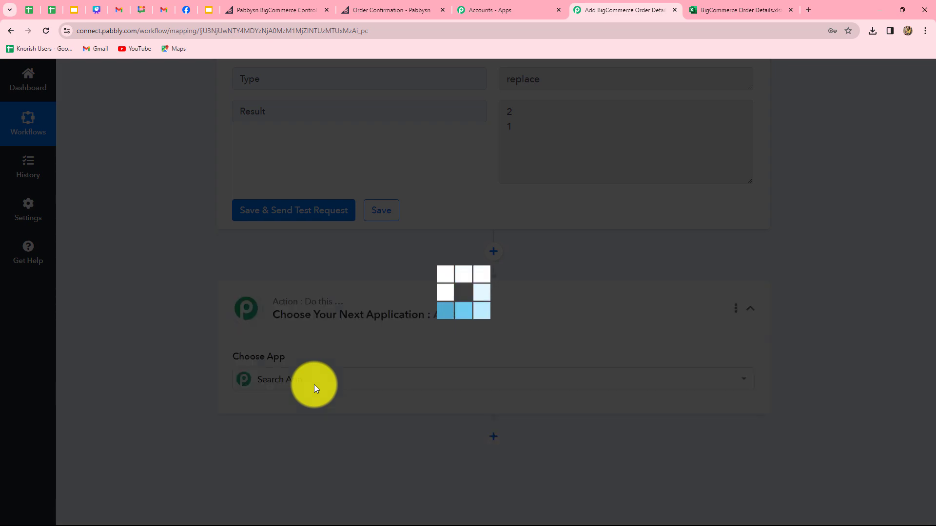
{"action": "type", "text": "mic"}
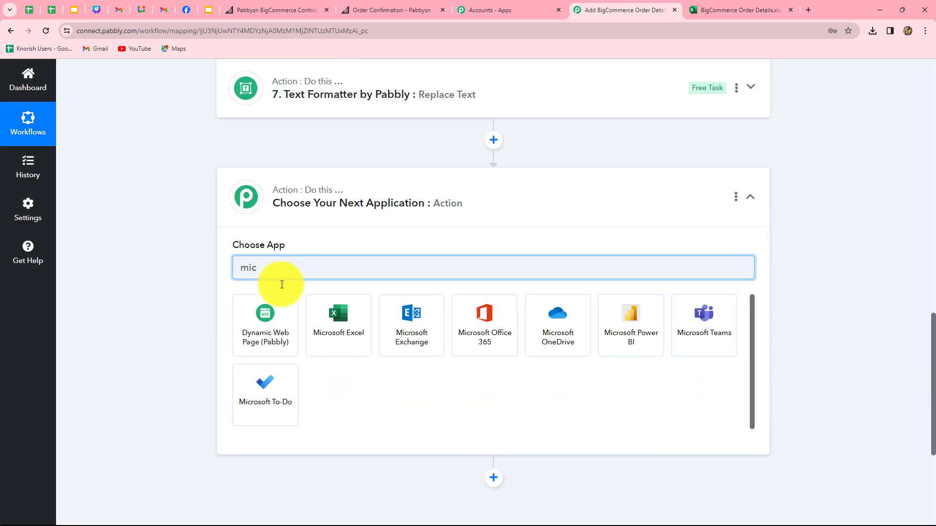
{"action": "left_click", "coordinate": [337, 334]}
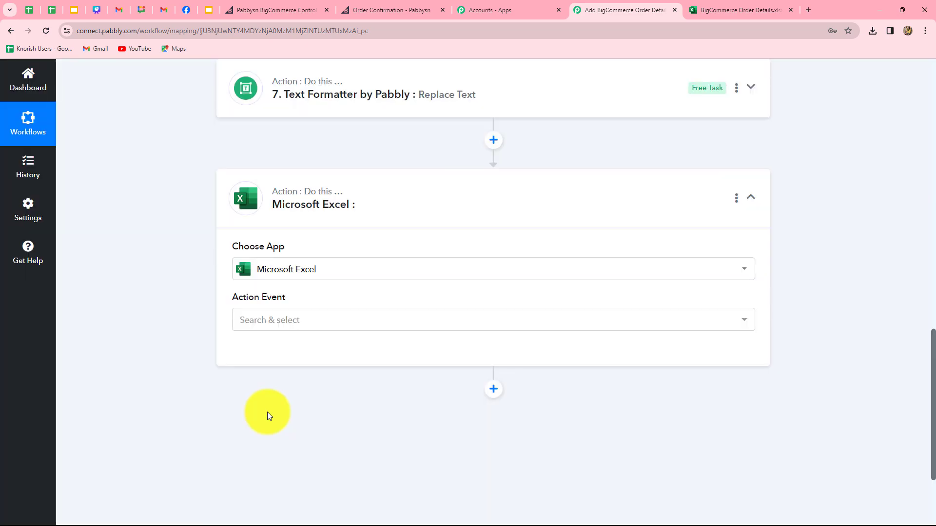
{"action": "left_click", "coordinate": [269, 326]}
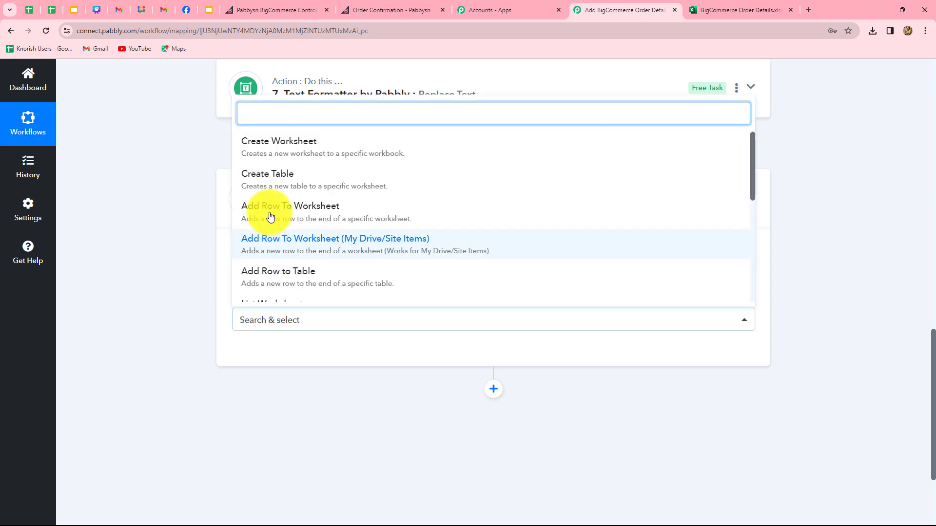
{"action": "left_click", "coordinate": [324, 223]}
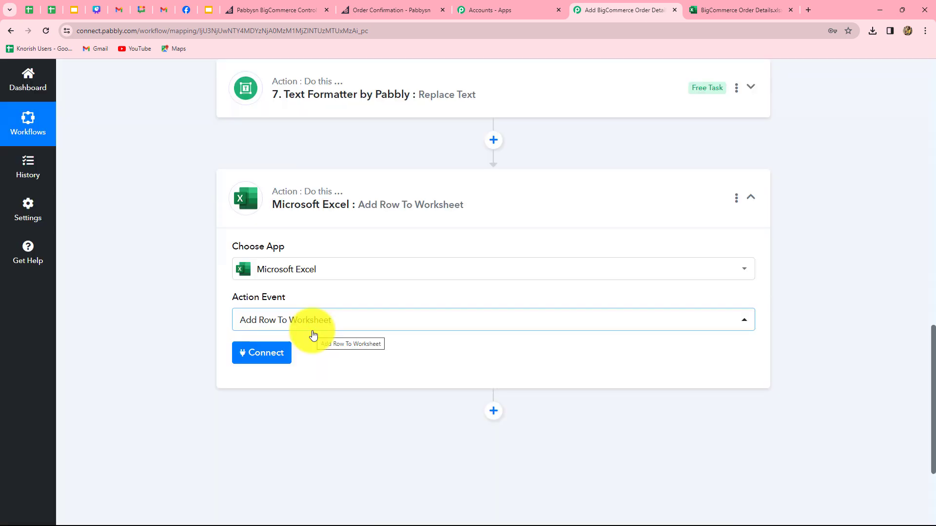
{"action": "left_click", "coordinate": [284, 355]}
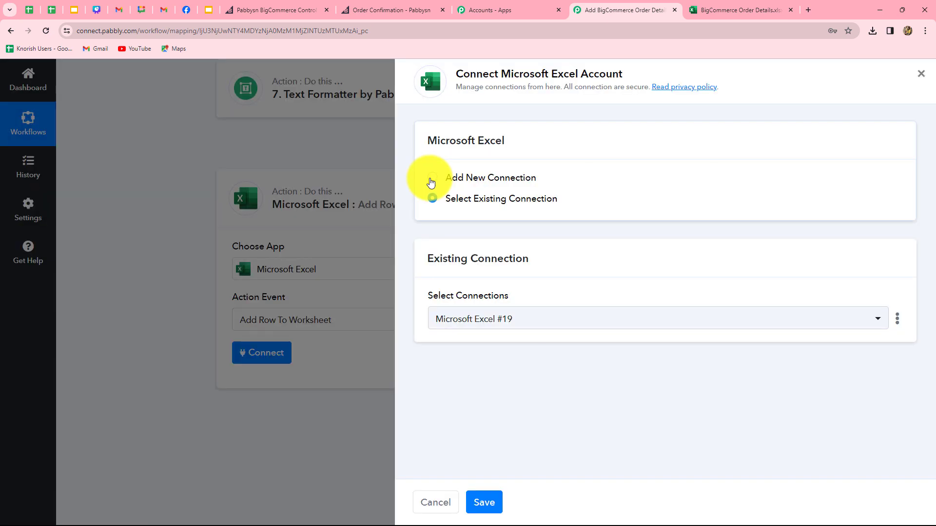
Authorize a new Microsoft Excel account connection by accepting the Microsoft consent prompt.
{"action": "left_click", "coordinate": [432, 178]}
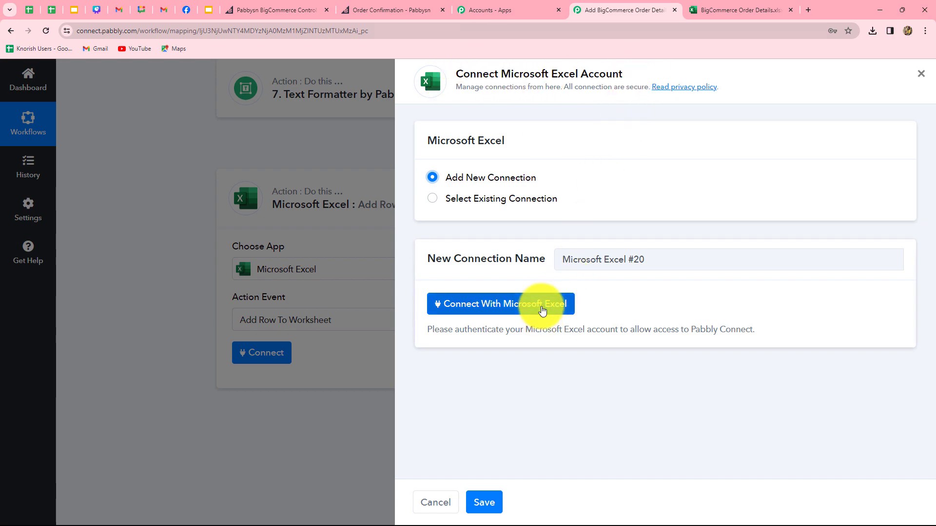
{"action": "left_click", "coordinate": [542, 311]}
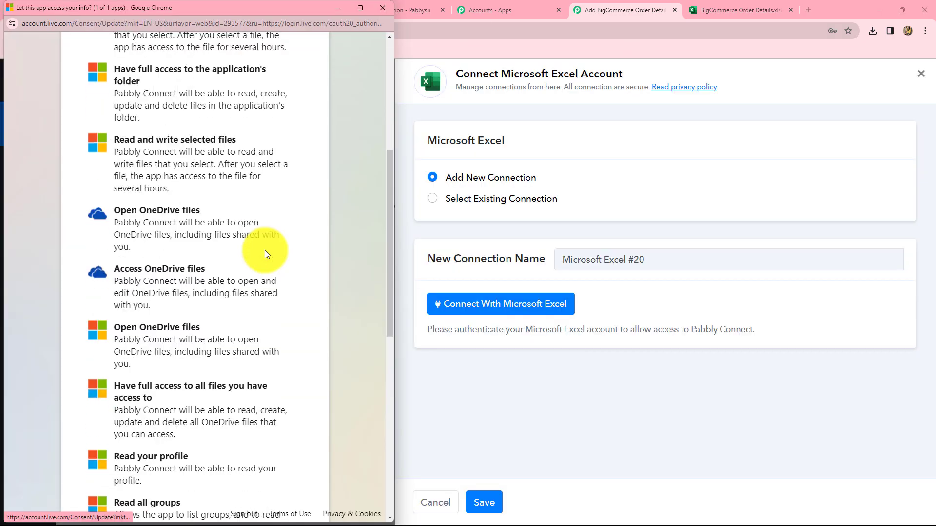
{"action": "scroll", "coordinate": [267, 254], "scroll_direction": "down", "scroll_amount": 7}
{"action": "scroll", "coordinate": [267, 254], "scroll_direction": "down", "scroll_amount": 3}
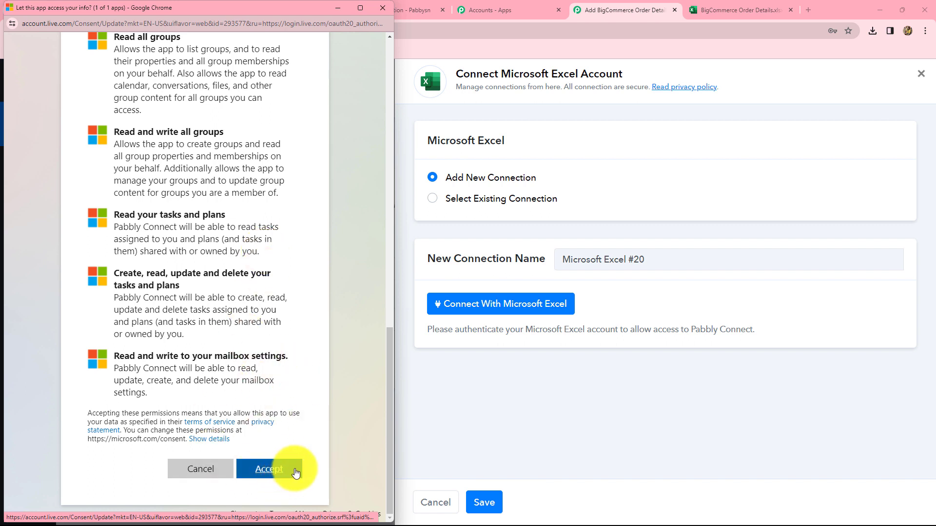
{"action": "left_click", "coordinate": [295, 473]}
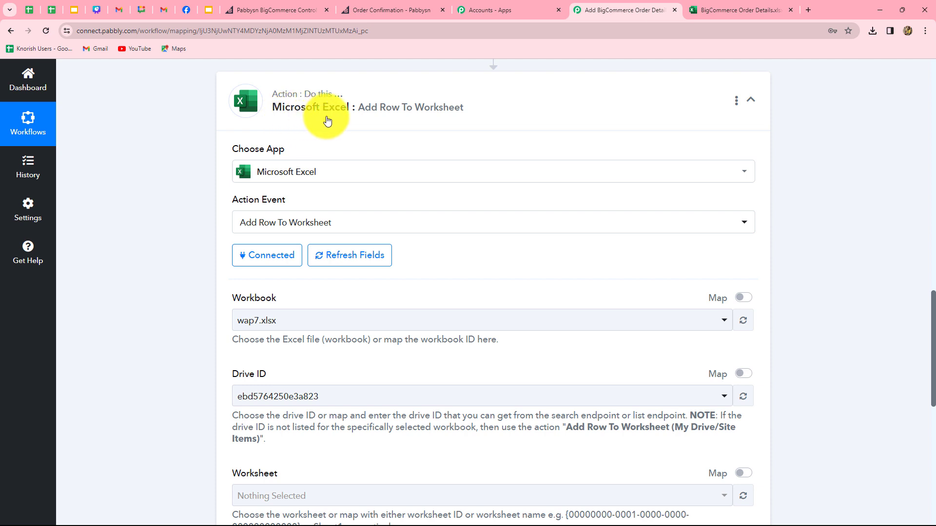
Choose the BigCommerce Order Details.xlsx workbook so Sheet1 and Columns A–F load.
{"action": "scroll", "coordinate": [482, 355], "scroll_direction": "down", "scroll_amount": 4}
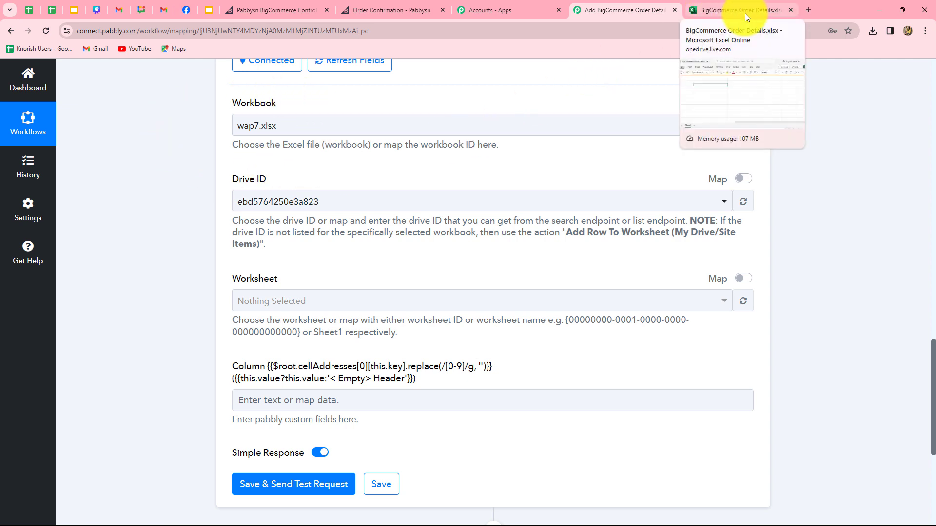
{"action": "left_click", "coordinate": [393, 130]}
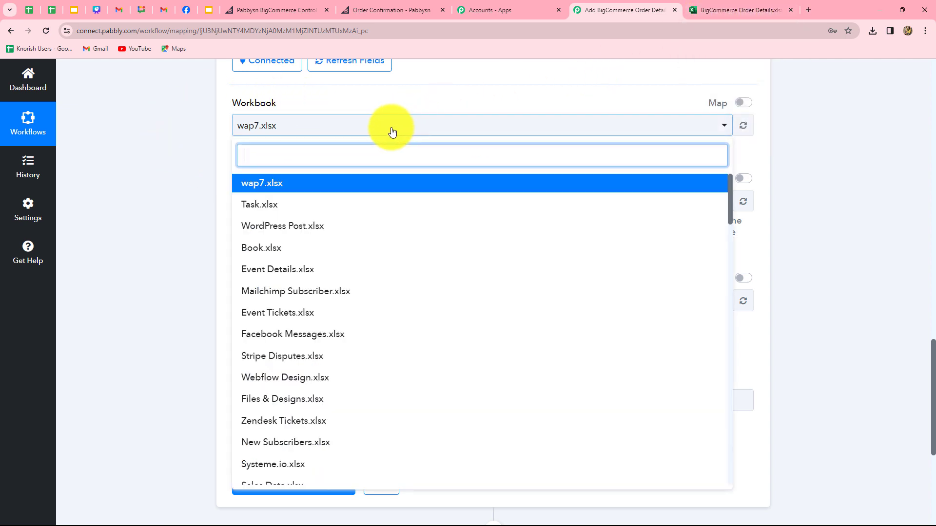
{"action": "type", "text": "bi"}
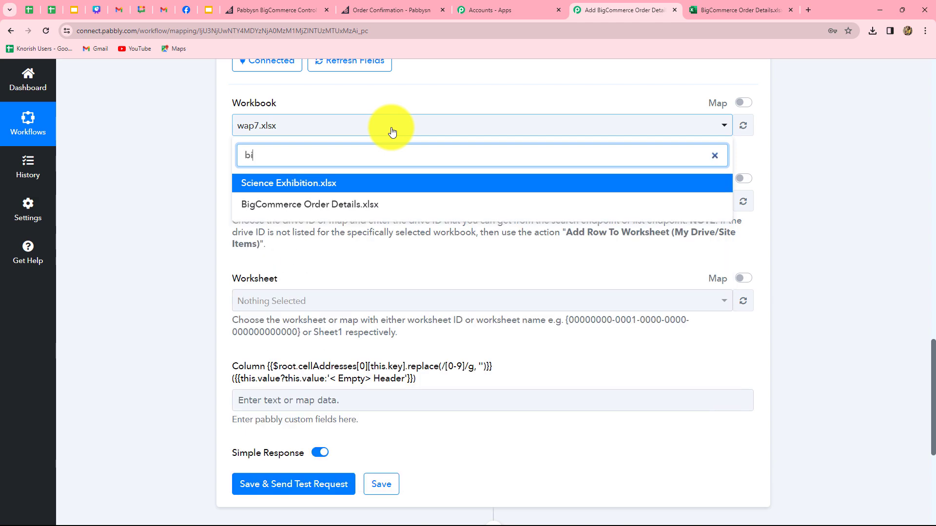
{"action": "left_click", "coordinate": [376, 204]}
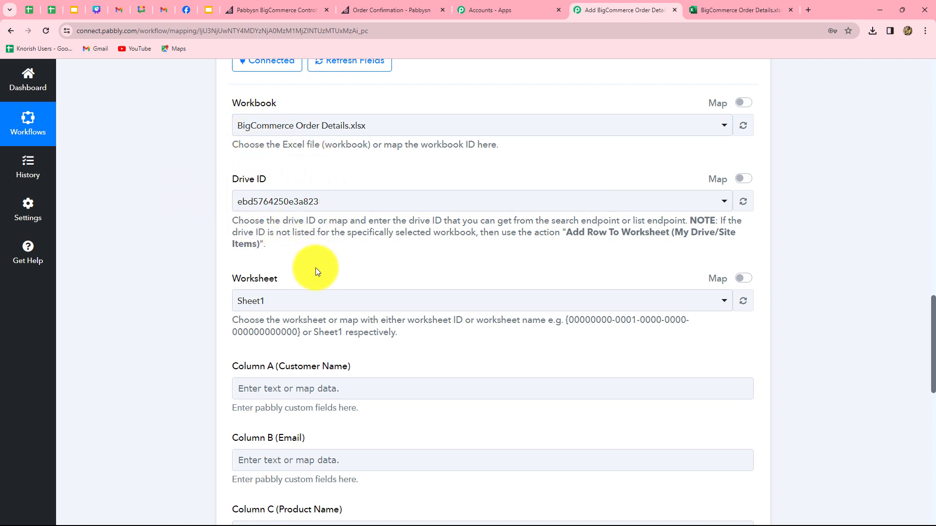
{"action": "scroll", "coordinate": [318, 272], "scroll_direction": "down", "scroll_amount": 3}
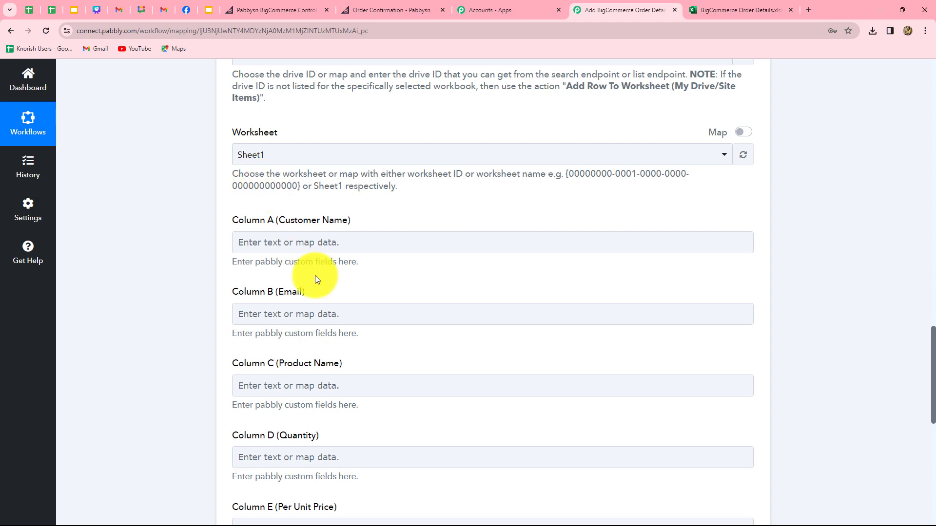
{"action": "scroll", "coordinate": [315, 276], "scroll_direction": "down", "scroll_amount": 8}
{"action": "scroll", "coordinate": [315, 276], "scroll_direction": "up", "scroll_amount": 8}
{"action": "left_click", "coordinate": [370, 244]}
{"action": "scroll", "coordinate": [360, 195], "scroll_direction": "down", "scroll_amount": 2}
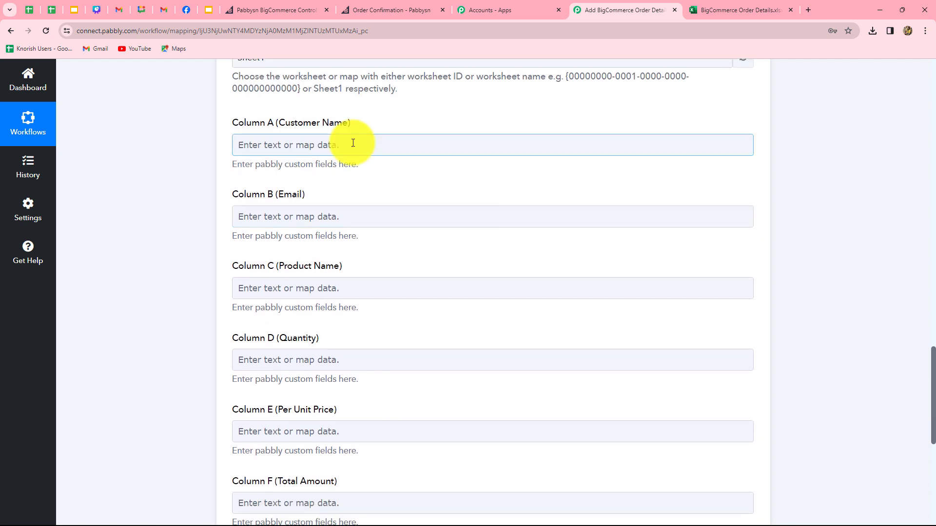
Map the order's billing first and last name into Column A.
{"action": "left_click", "coordinate": [353, 142]}
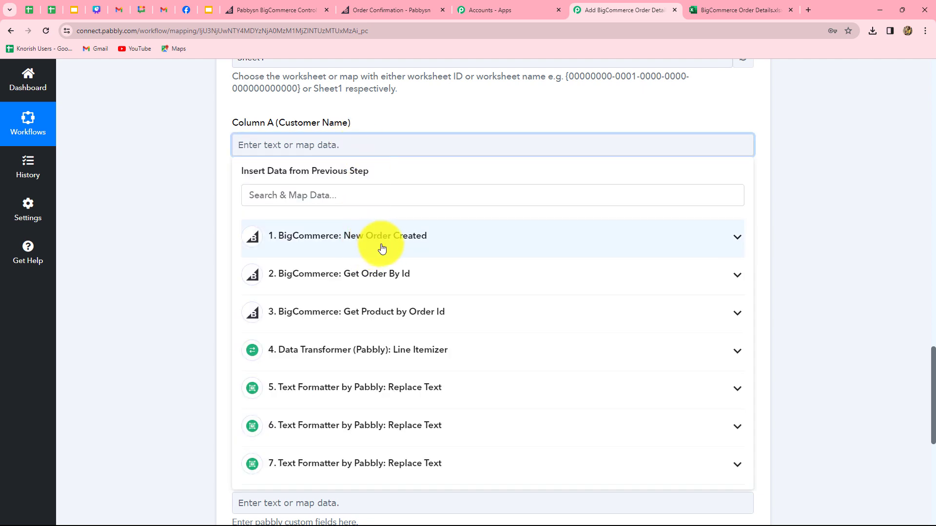
{"action": "left_click", "coordinate": [385, 249]}
{"action": "scroll", "coordinate": [404, 380], "scroll_direction": "down", "scroll_amount": 3}
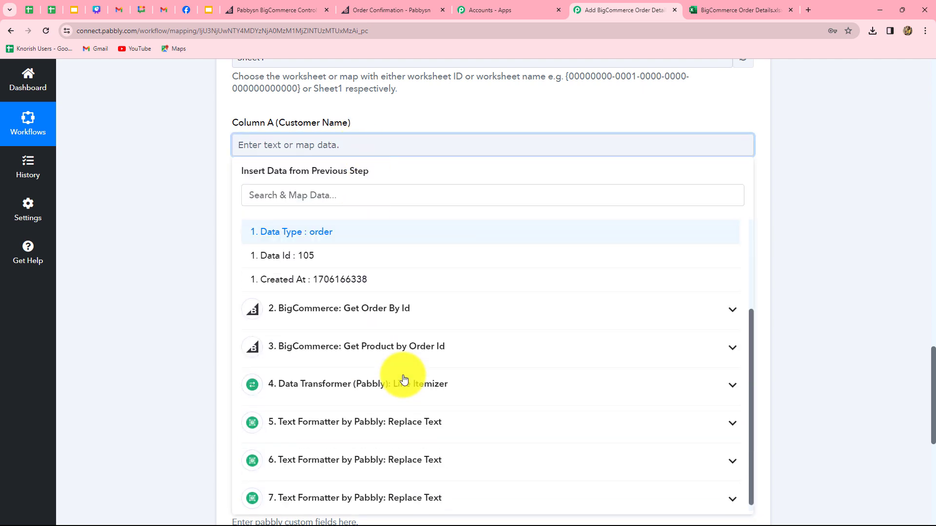
{"action": "scroll", "coordinate": [403, 379], "scroll_direction": "up", "scroll_amount": 1}
{"action": "scroll", "coordinate": [403, 379], "scroll_direction": "up", "scroll_amount": 3}
{"action": "left_click", "coordinate": [345, 227]}
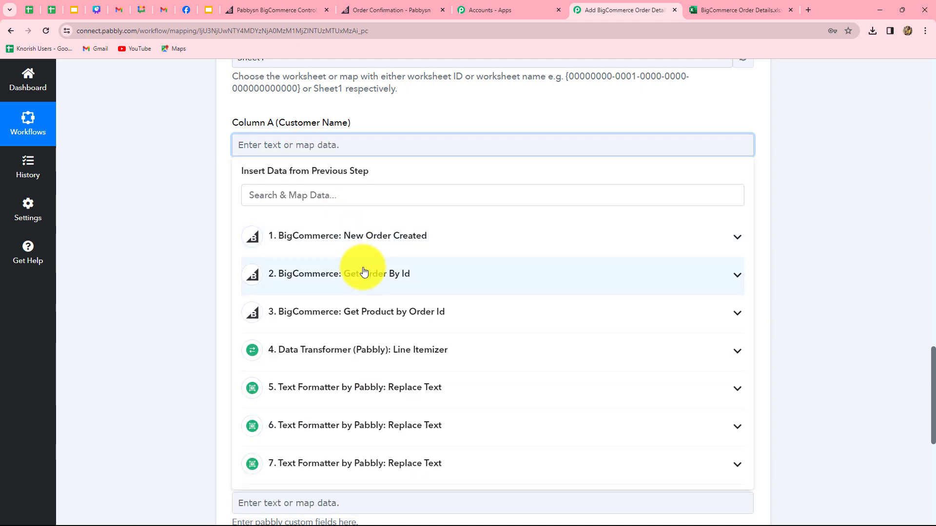
{"action": "left_click", "coordinate": [386, 276]}
{"action": "scroll", "coordinate": [416, 383], "scroll_direction": "down", "scroll_amount": 6}
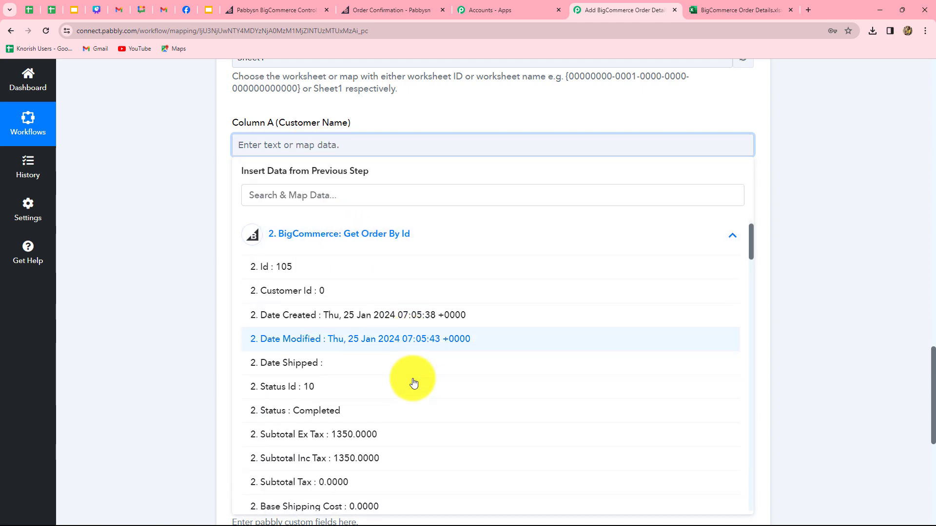
{"action": "scroll", "coordinate": [414, 383], "scroll_direction": "down", "scroll_amount": 5}
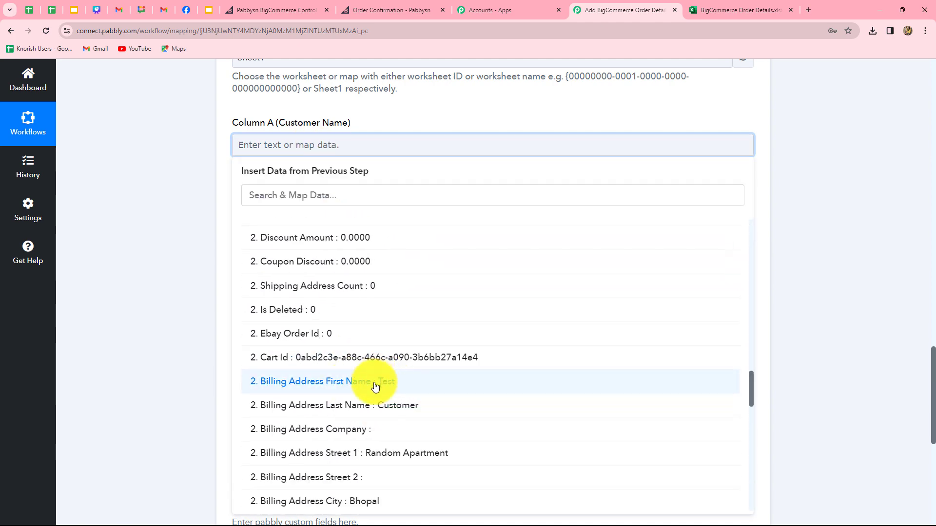
{"action": "left_click", "coordinate": [405, 386]}
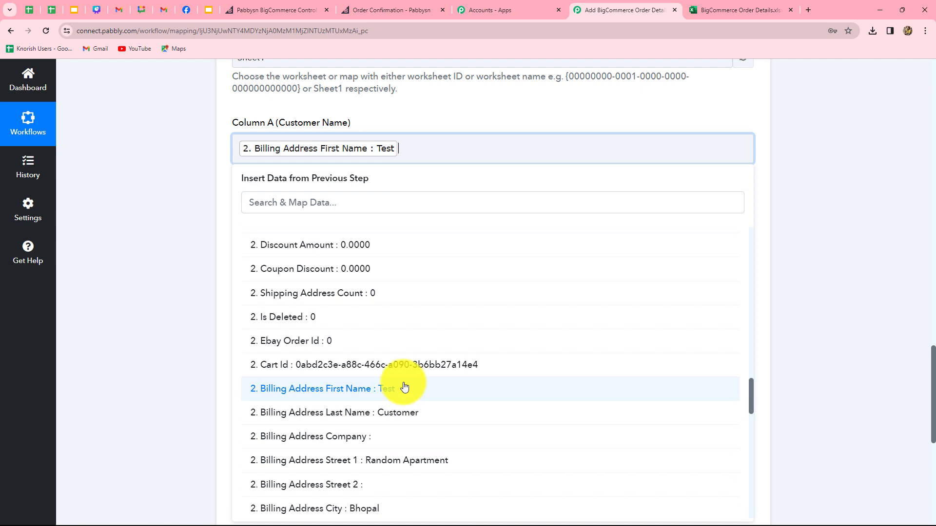
{"action": "left_click", "coordinate": [407, 415]}
{"action": "left_click", "coordinate": [858, 334]}
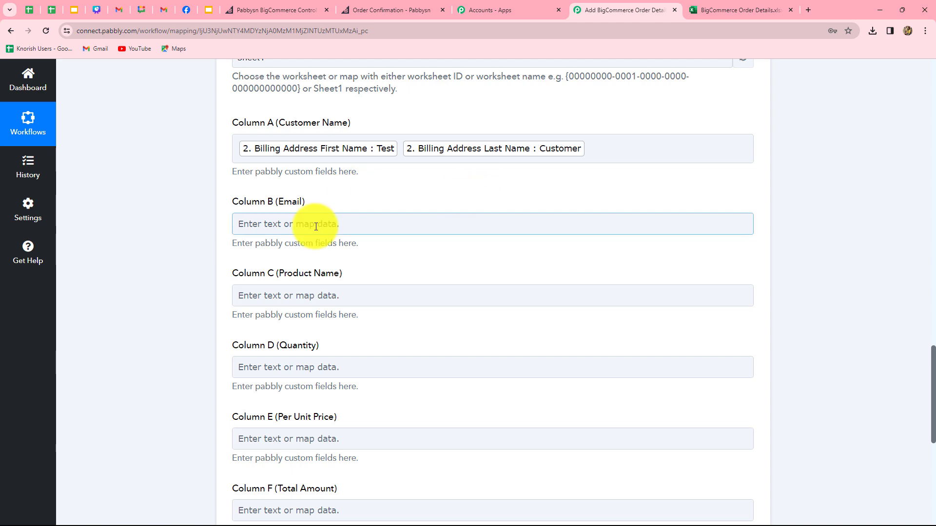
Map the order's billing email into Column B.
{"action": "scroll", "coordinate": [322, 222], "scroll_direction": "down", "scroll_amount": 2}
{"action": "left_click", "coordinate": [314, 128]}
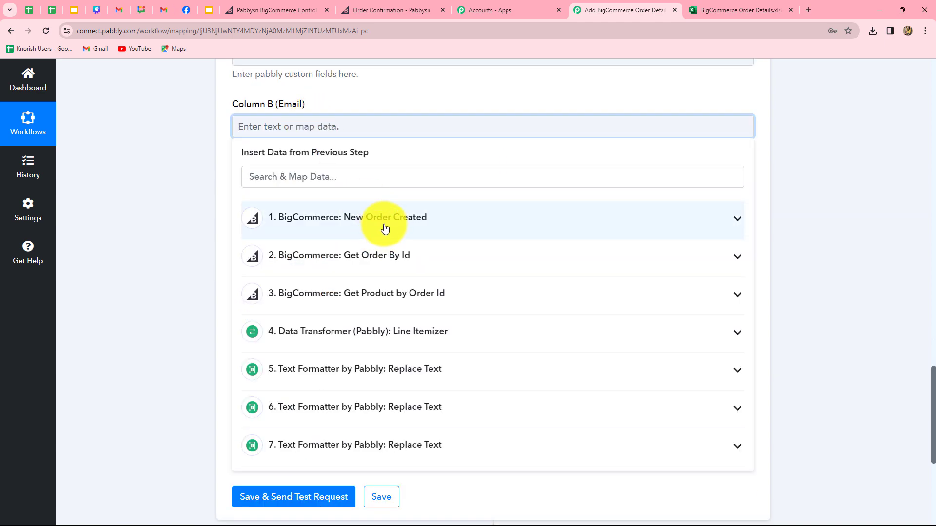
{"action": "left_click", "coordinate": [396, 253]}
{"action": "scroll", "coordinate": [445, 396], "scroll_direction": "down", "scroll_amount": 15}
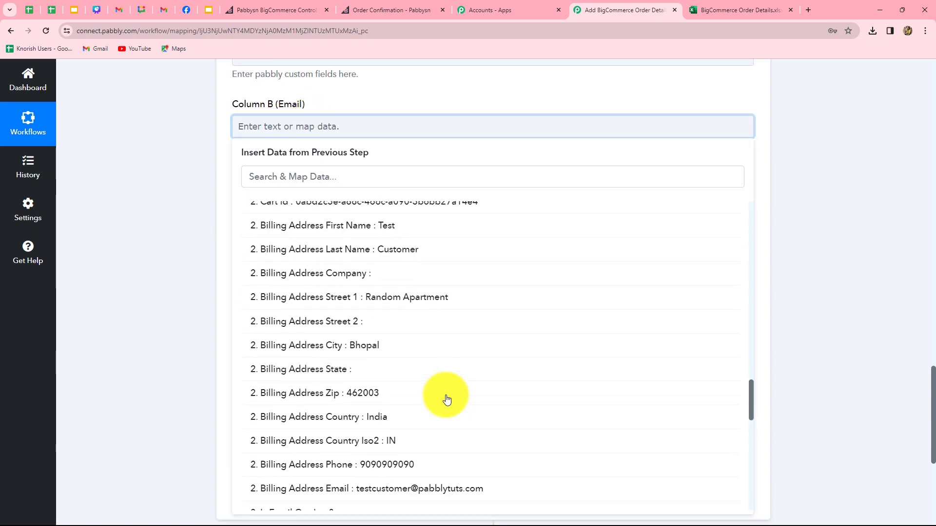
{"action": "scroll", "coordinate": [447, 399], "scroll_direction": "down", "scroll_amount": 1}
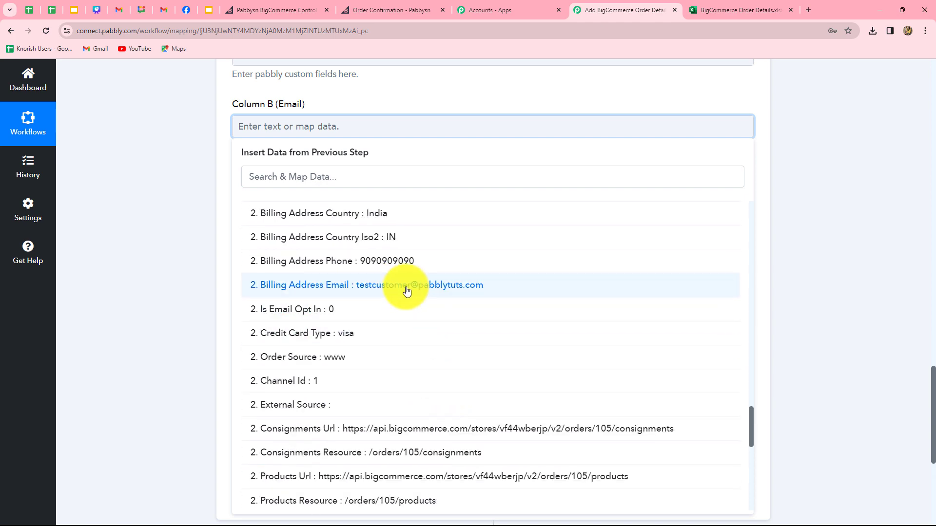
{"action": "left_click", "coordinate": [407, 287]}
{"action": "left_click", "coordinate": [825, 258]}
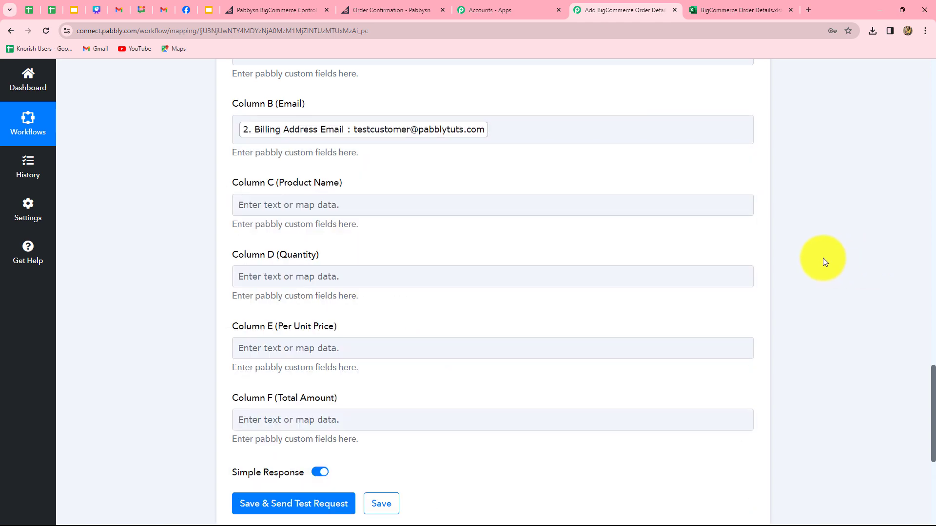
Map step 5's product names into Column C and step 7's quantities into Column D.
{"action": "scroll", "coordinate": [658, 205], "scroll_direction": "down", "scroll_amount": 2}
{"action": "left_click", "coordinate": [454, 104]}
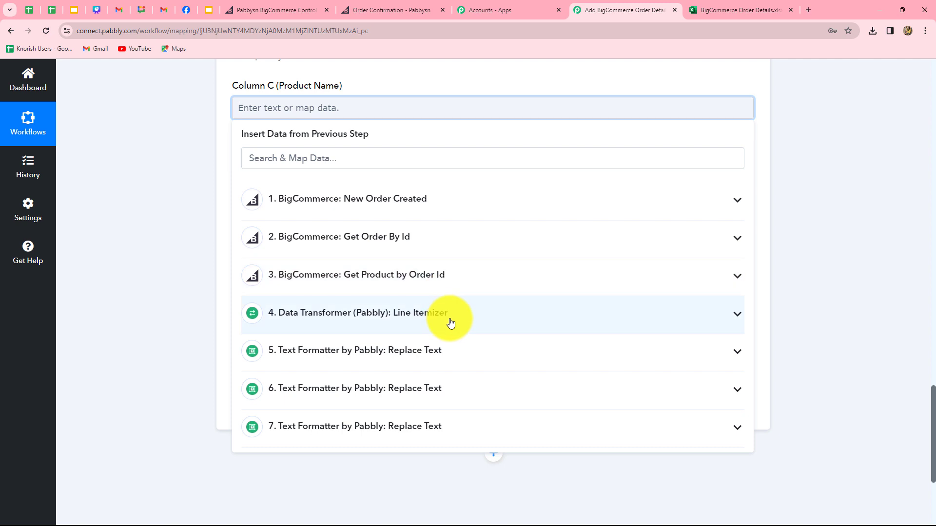
{"action": "scroll", "coordinate": [449, 320], "scroll_direction": "down", "scroll_amount": 3}
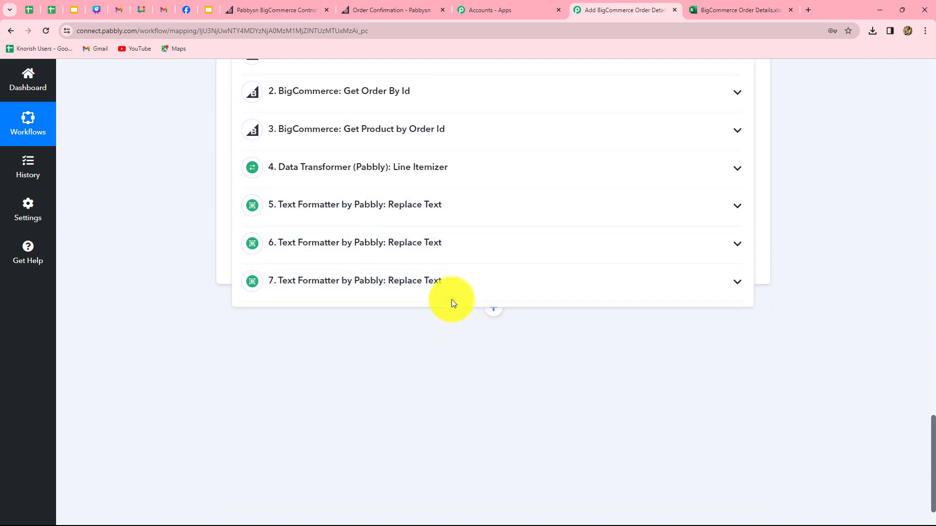
{"action": "left_click", "coordinate": [420, 218]}
{"action": "left_click", "coordinate": [414, 267]}
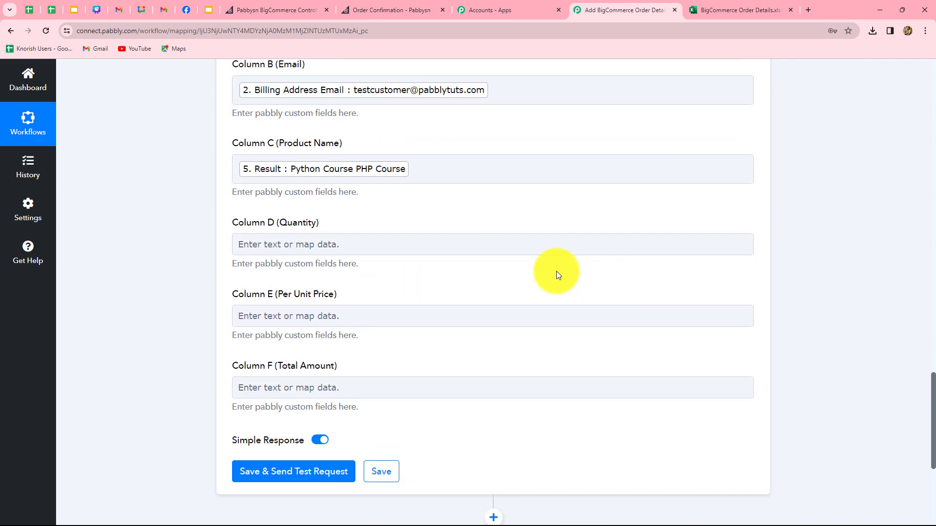
{"action": "left_click", "coordinate": [349, 244]}
{"action": "scroll", "coordinate": [418, 390], "scroll_direction": "down", "scroll_amount": 3}
{"action": "left_click", "coordinate": [380, 441]}
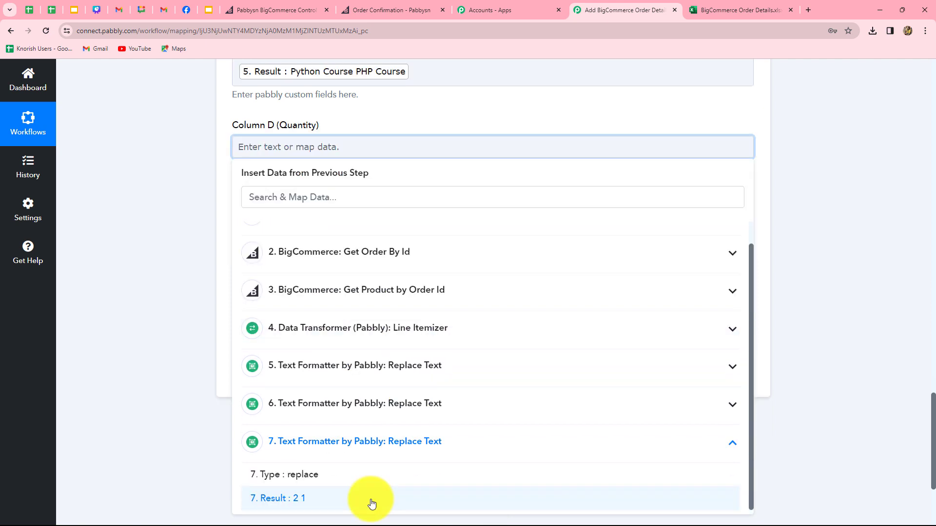
{"action": "left_click", "coordinate": [370, 501]}
{"action": "left_click", "coordinate": [888, 330]}
Map step 6's unit prices into Column E and the order's Subtotal Ex Tax into Column F.
{"action": "scroll", "coordinate": [707, 285], "scroll_direction": "down", "scroll_amount": 3}
{"action": "scroll", "coordinate": [514, 203], "scroll_direction": "up", "scroll_amount": 2}
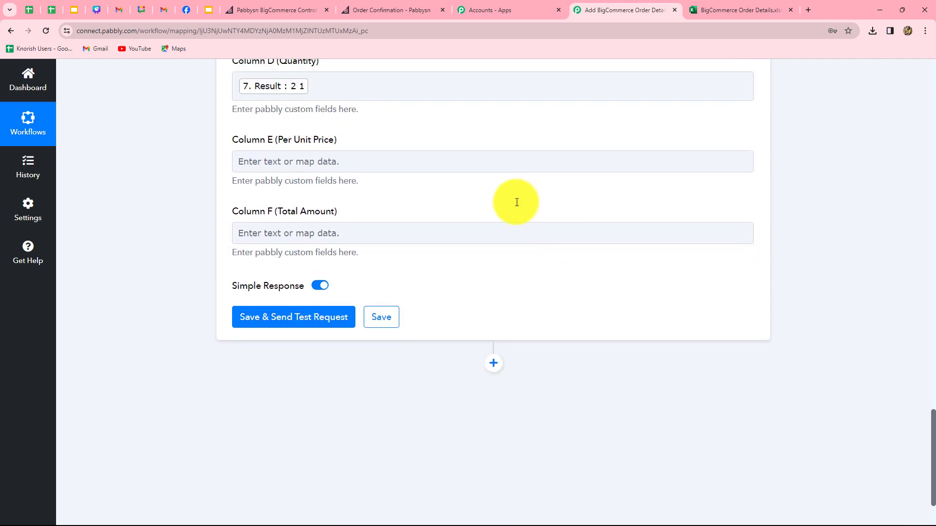
{"action": "left_click", "coordinate": [297, 189]}
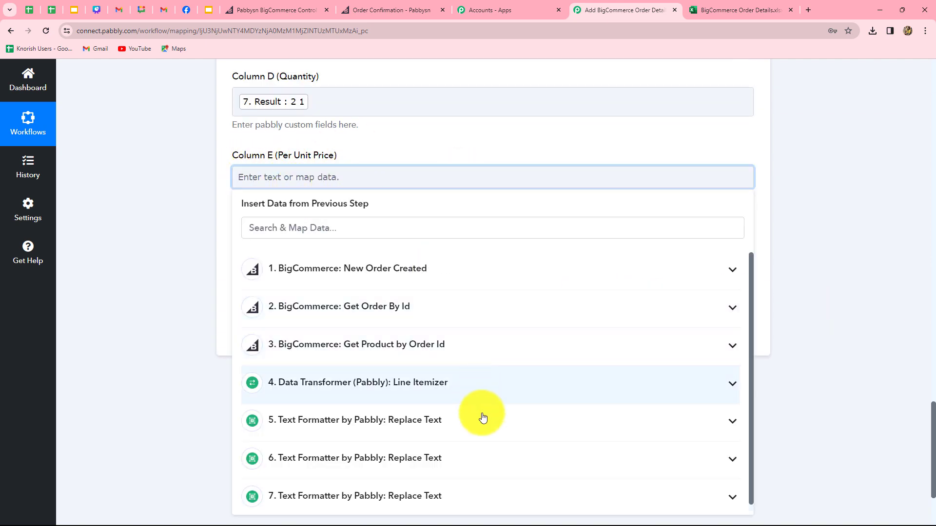
{"action": "left_click", "coordinate": [481, 418]}
{"action": "left_click", "coordinate": [333, 467]}
{"action": "left_click", "coordinate": [119, 365]}
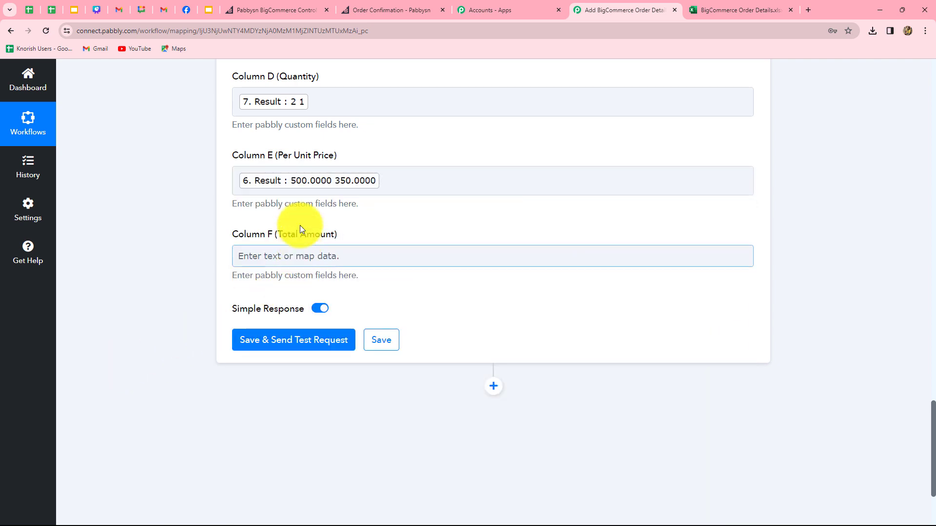
{"action": "scroll", "coordinate": [429, 273], "scroll_direction": "down", "scroll_amount": 3}
{"action": "scroll", "coordinate": [452, 278], "scroll_direction": "down", "scroll_amount": 1}
{"action": "left_click", "coordinate": [351, 121]}
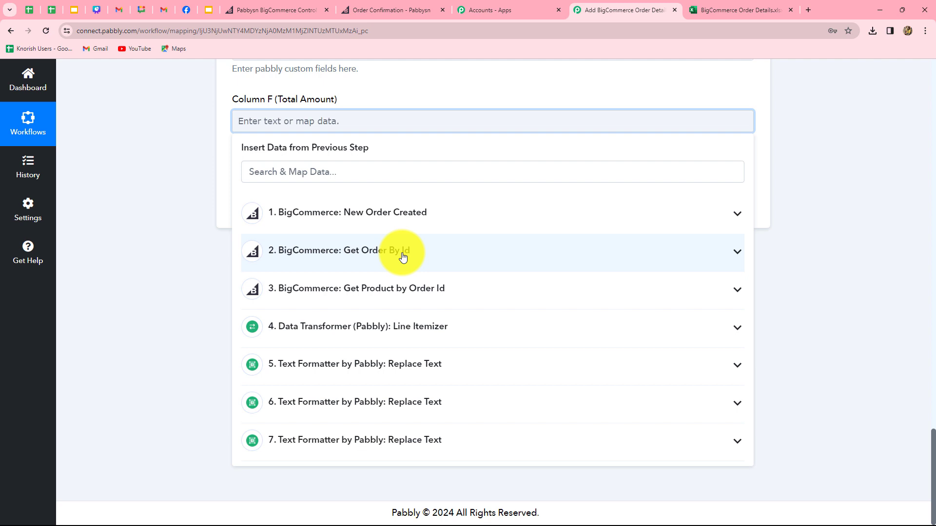
{"action": "left_click", "coordinate": [402, 251]}
{"action": "scroll", "coordinate": [464, 413], "scroll_direction": "down", "scroll_amount": 1}
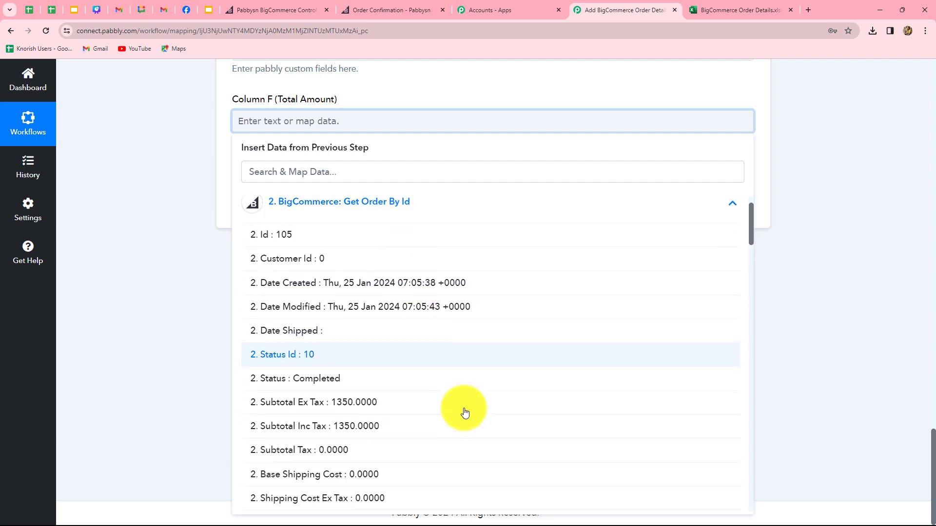
{"action": "left_click", "coordinate": [354, 412]}
{"action": "left_click", "coordinate": [838, 280]}
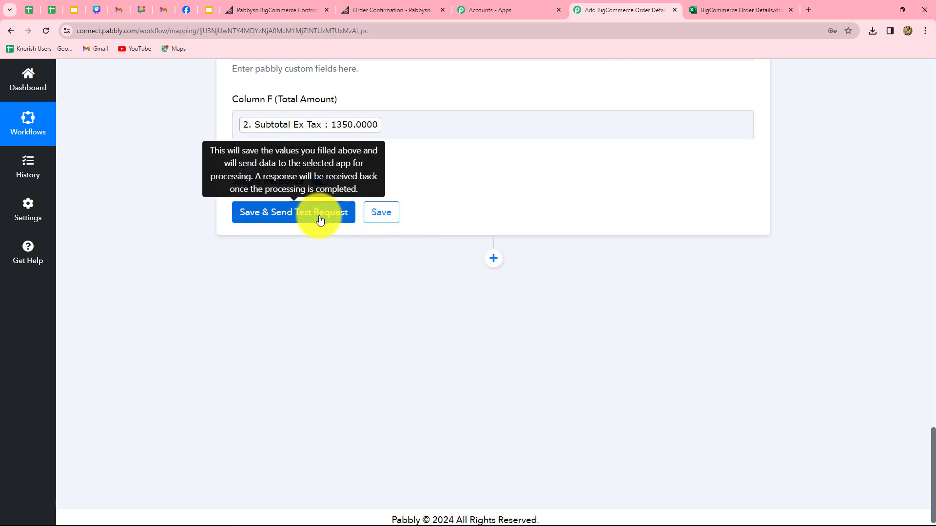
Send a test row to Excel, verify row A2:F2, then return to the storefront home page.
{"action": "left_click", "coordinate": [318, 214]}
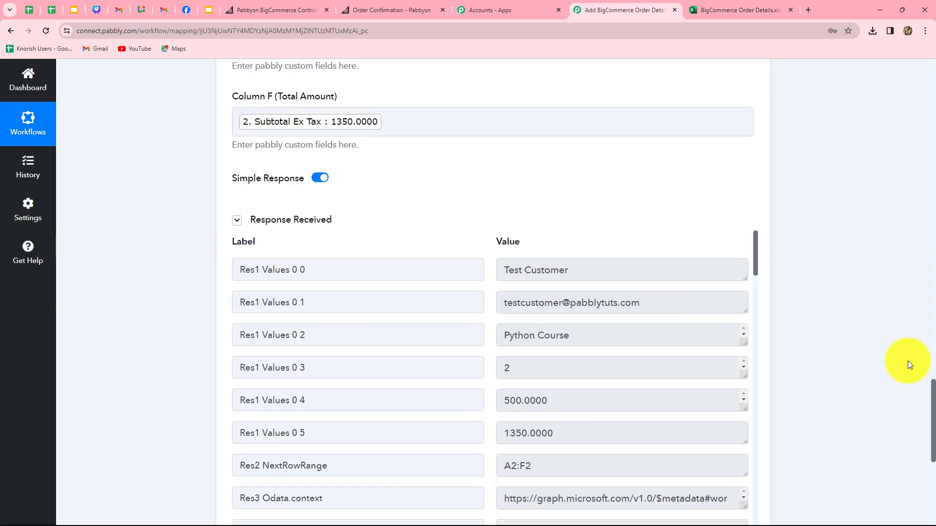
{"action": "scroll", "coordinate": [909, 365], "scroll_direction": "down", "scroll_amount": 2}
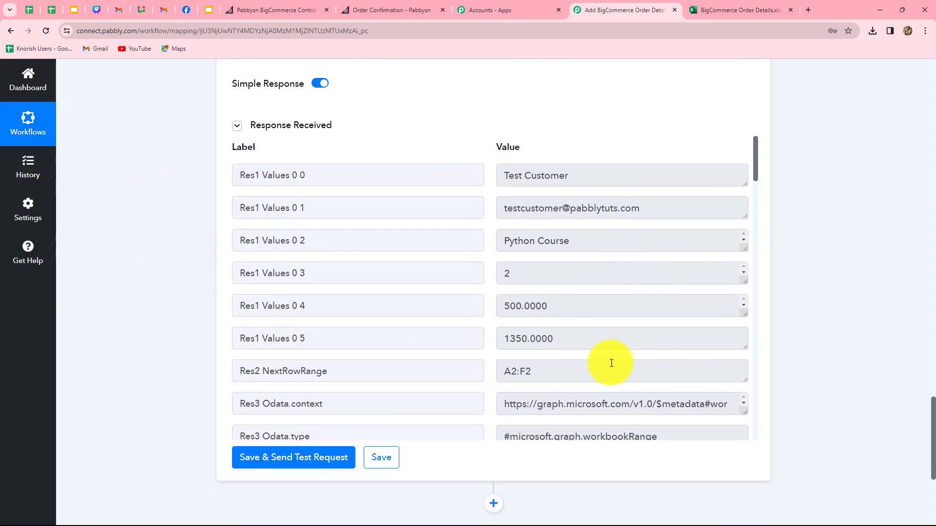
{"action": "left_click", "coordinate": [729, 11]}
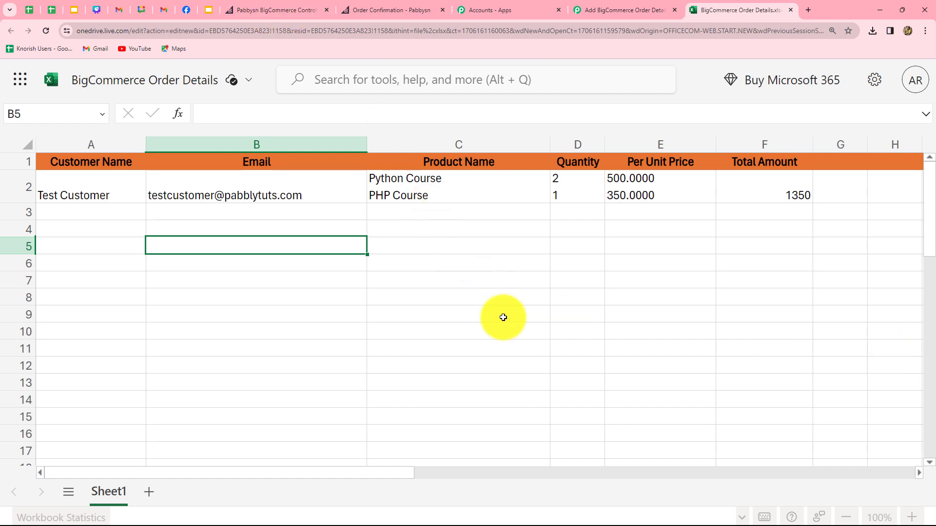
{"action": "left_click", "coordinate": [370, 13]}
{"action": "left_click", "coordinate": [8, 30]}
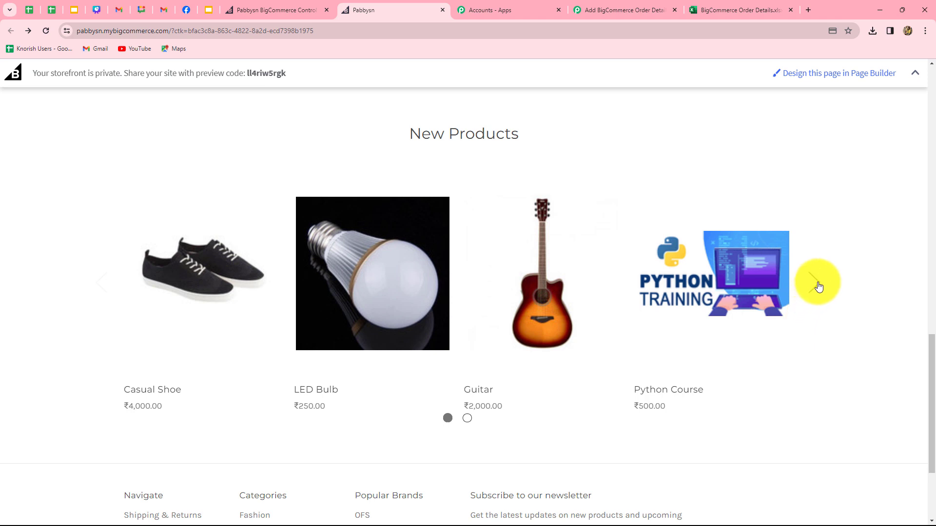
Fill the cart with one Python Course and two PHP Courses, totalling ₹1,200.00.
{"action": "mouse_move", "coordinate": [710, 320]}
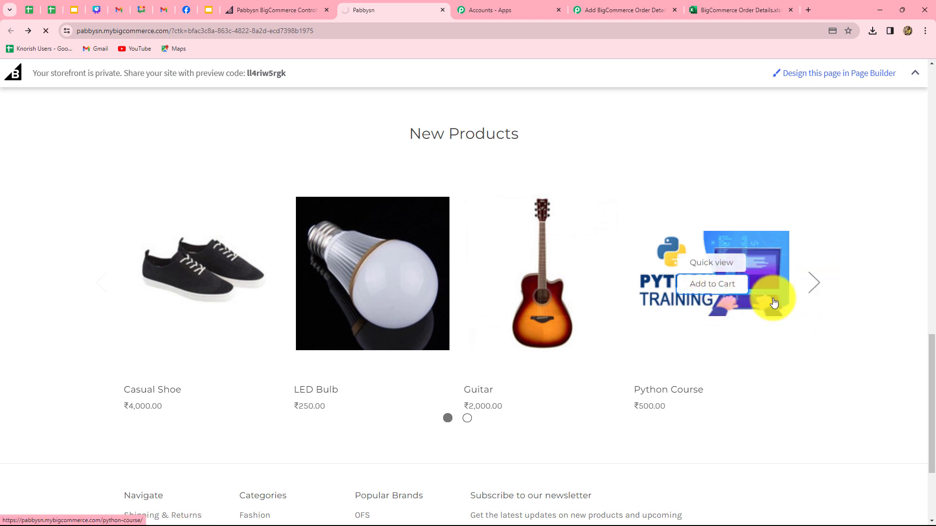
{"action": "key", "text": "alt+Left"}
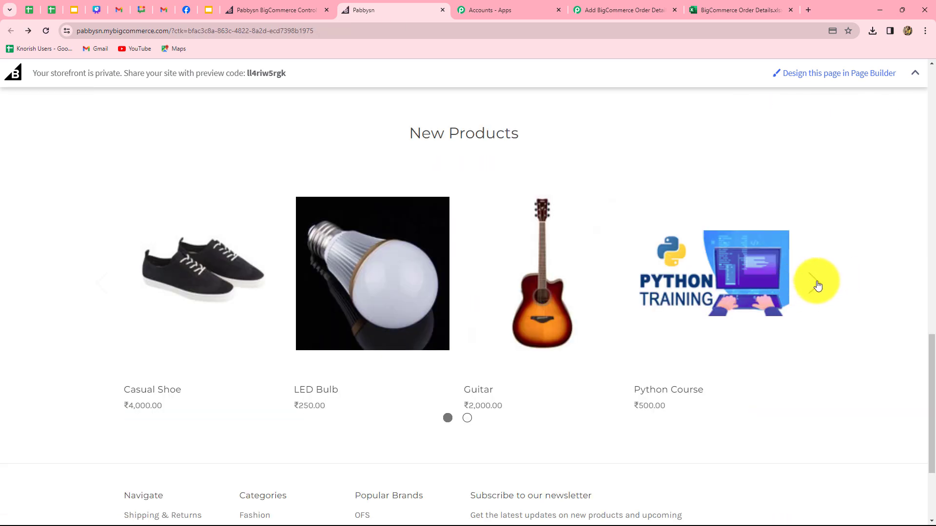
{"action": "left_click", "coordinate": [814, 284]}
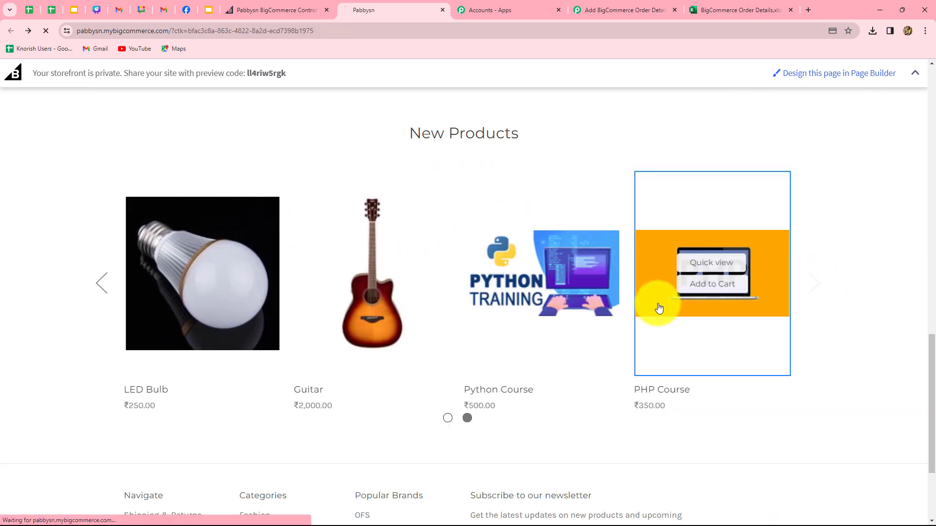
{"action": "left_click", "coordinate": [712, 284]}
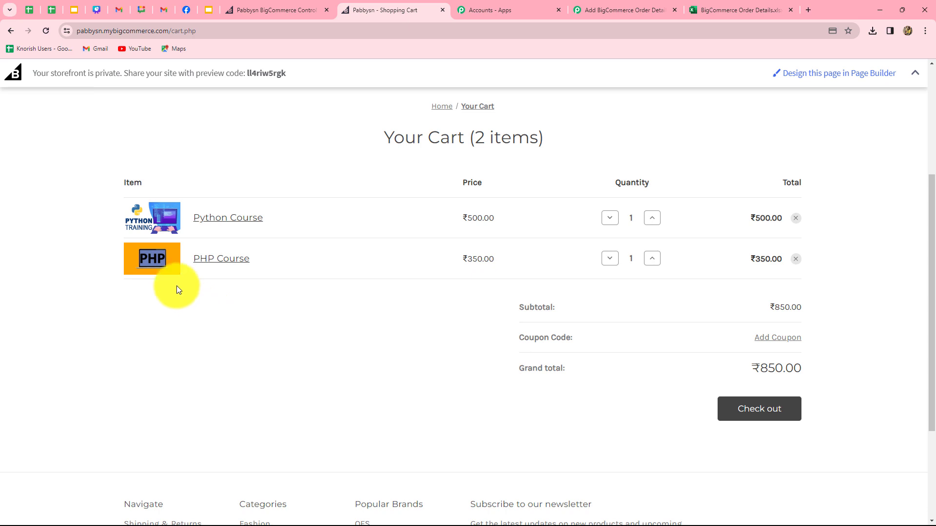
{"action": "left_click", "coordinate": [652, 260]}
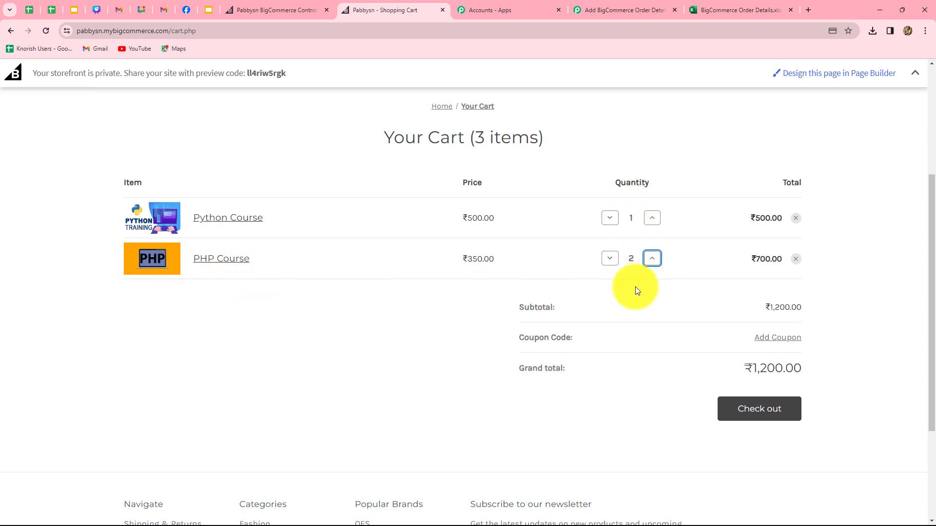
Start checkout and enter the customer's email address.
{"action": "left_click", "coordinate": [730, 417]}
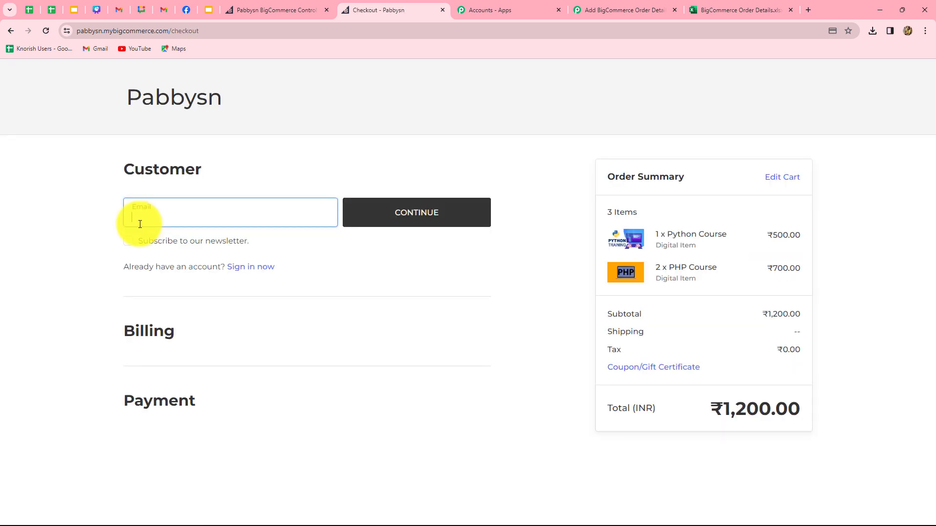
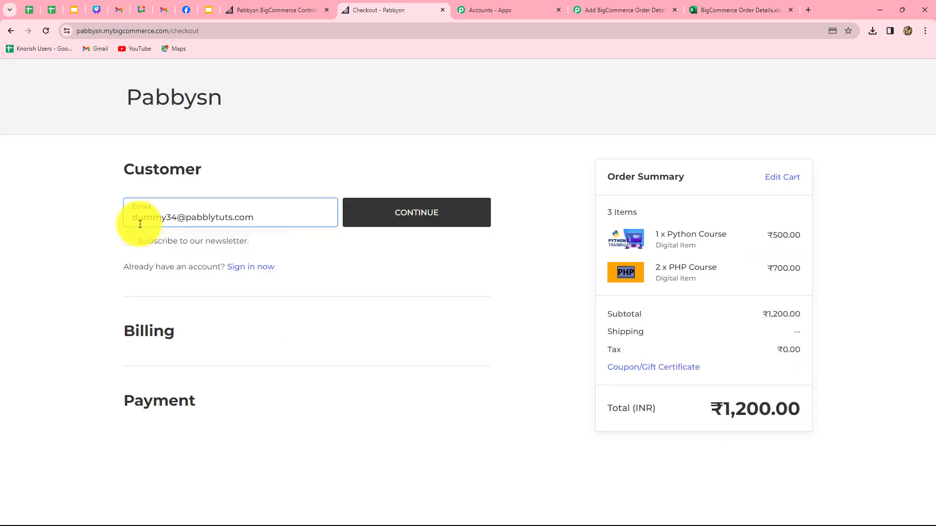
{"action": "left_click", "coordinate": [391, 215]}
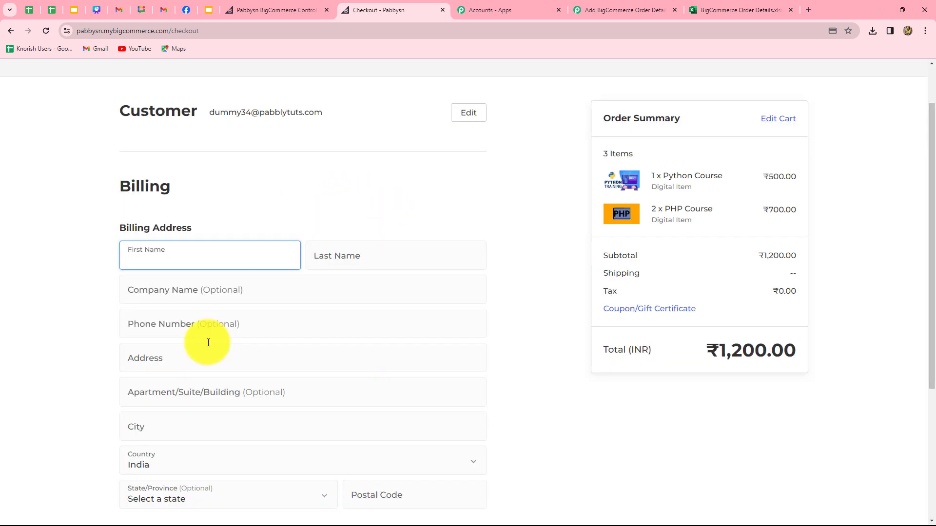
Fill in the billing name, phone number, address, city and postal code.
{"action": "scroll", "coordinate": [208, 343], "scroll_direction": "down", "scroll_amount": 2}
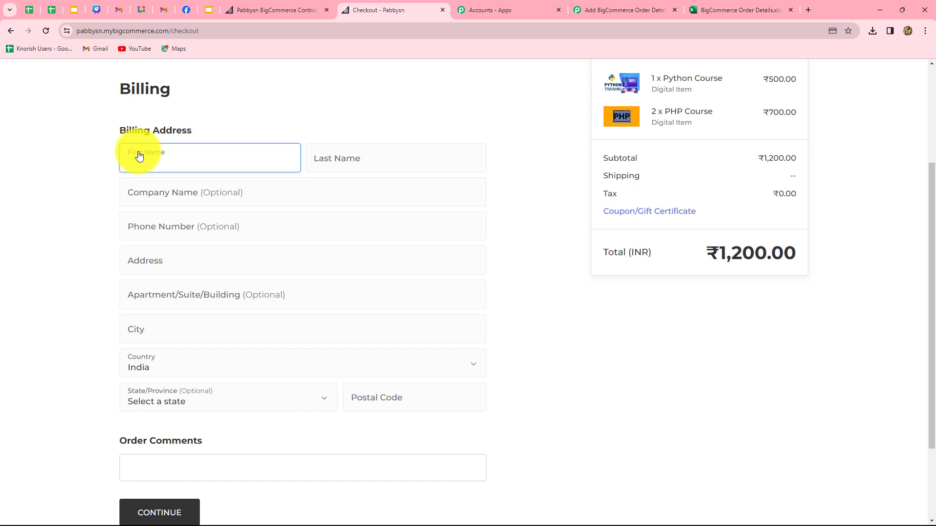
{"action": "type", "text": "Dummy"}
{"action": "left_click", "coordinate": [368, 154]}
{"action": "type", "text": "Customer"}
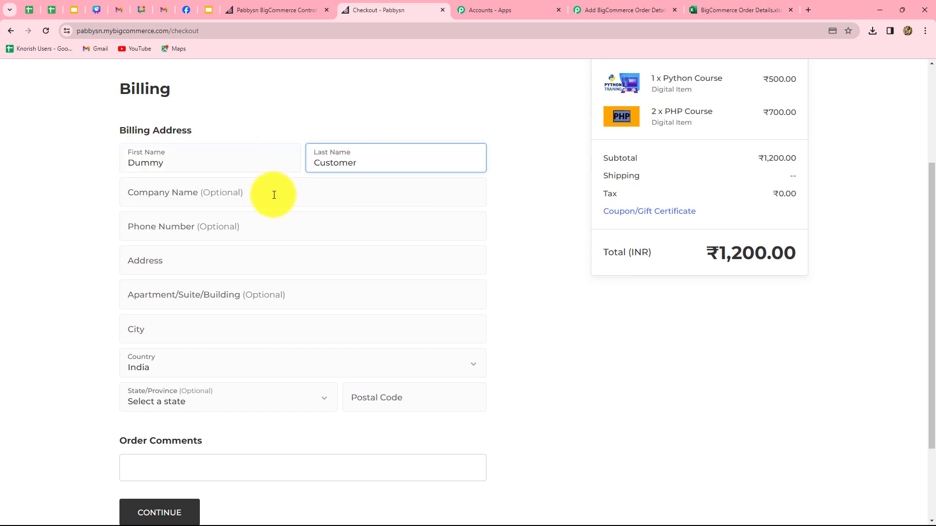
{"action": "left_click", "coordinate": [274, 195]}
{"action": "left_click", "coordinate": [260, 229]}
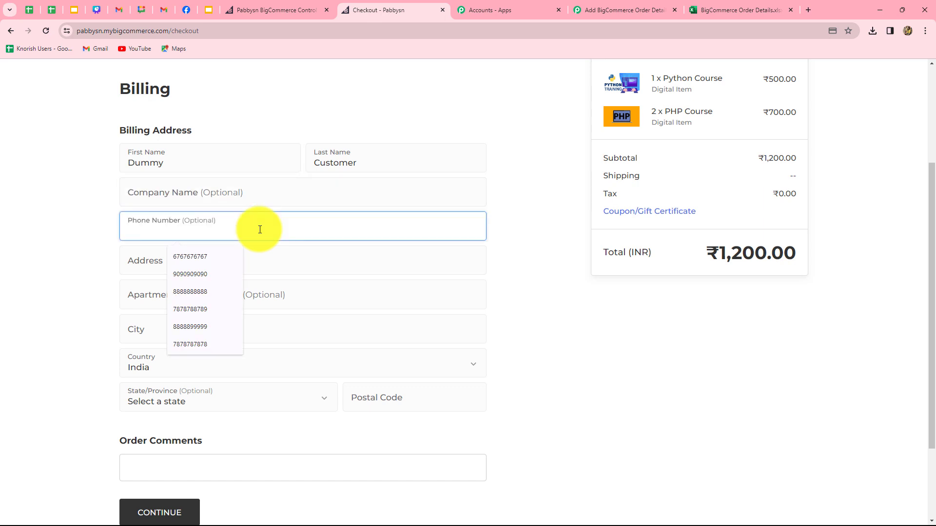
{"action": "type", "text": "8787878787"}
{"action": "left_click", "coordinate": [236, 268]}
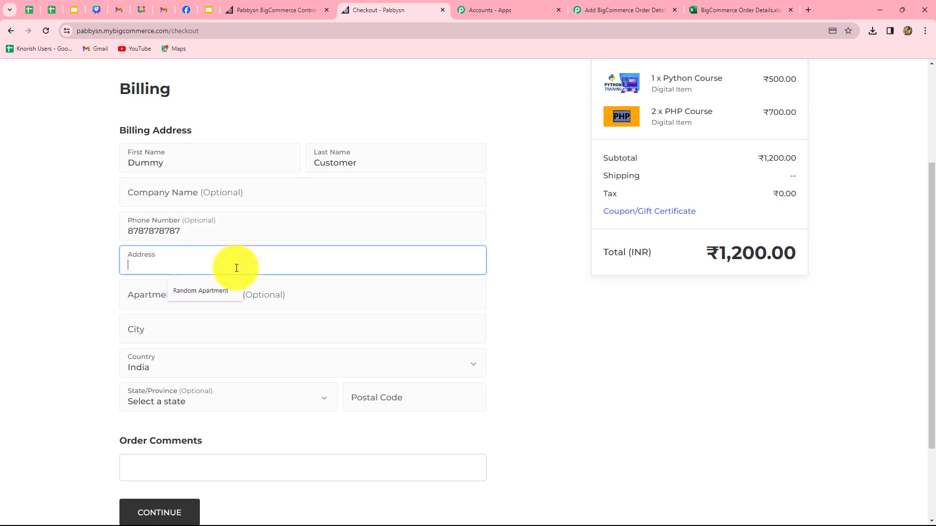
{"action": "left_click", "coordinate": [206, 289]}
{"action": "left_click", "coordinate": [396, 426]}
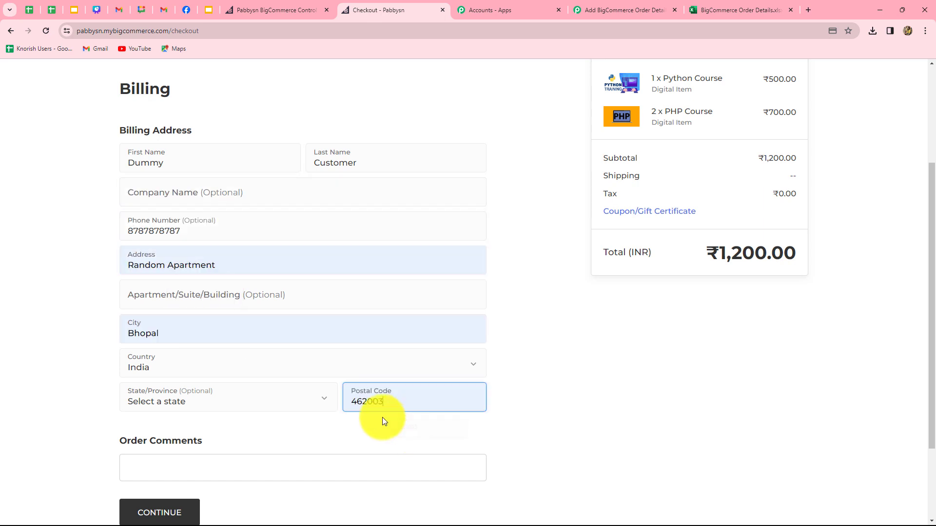
{"action": "scroll", "coordinate": [253, 409], "scroll_direction": "down", "scroll_amount": 3}
{"action": "left_click", "coordinate": [166, 400]}
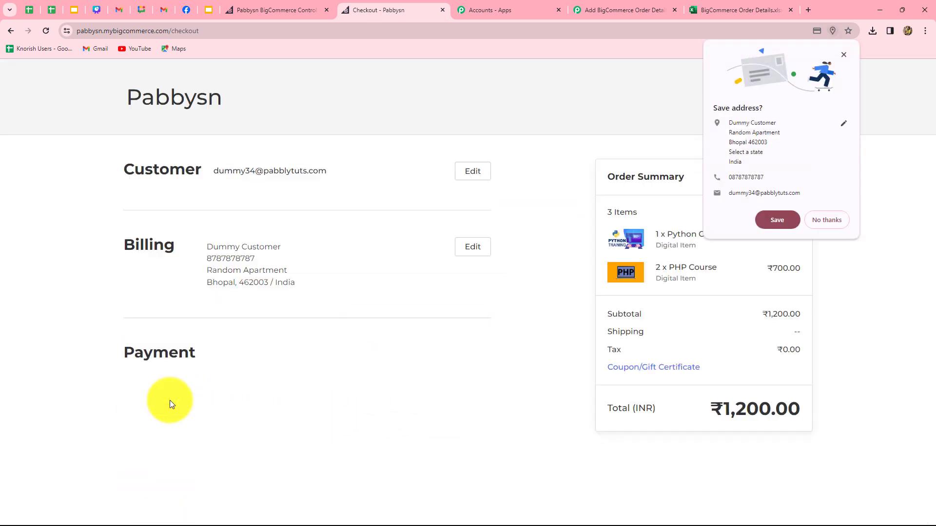
Autofill the test card details and place the ₹1,200.00 order.
{"action": "left_click", "coordinate": [827, 220]}
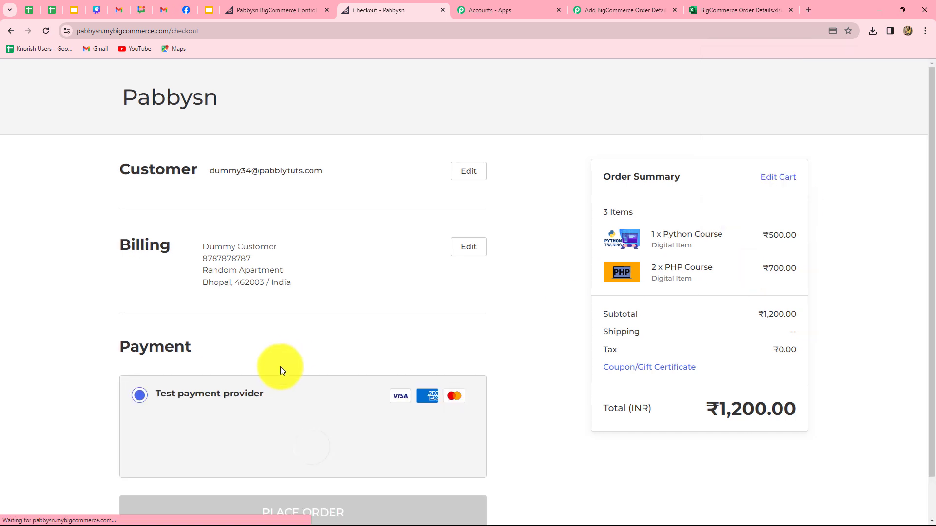
{"action": "scroll", "coordinate": [280, 369], "scroll_direction": "down", "scroll_amount": 1}
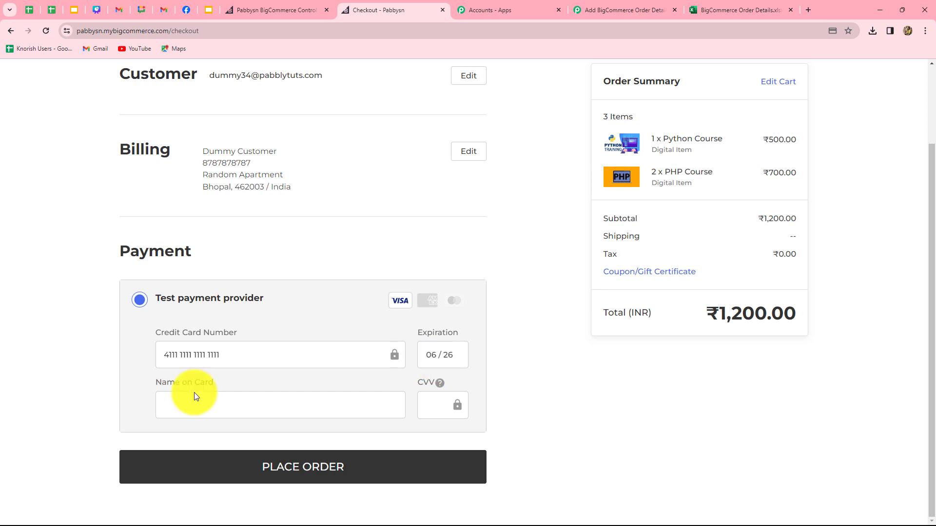
{"action": "left_click", "coordinate": [194, 395]}
{"action": "key", "text": "Down"}
{"action": "key", "text": "Return"}
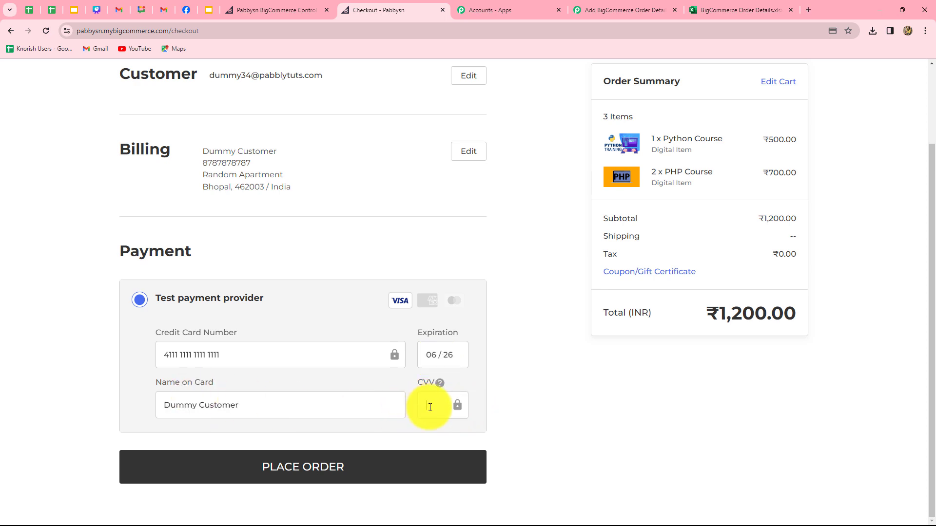
{"action": "left_click", "coordinate": [398, 460]}
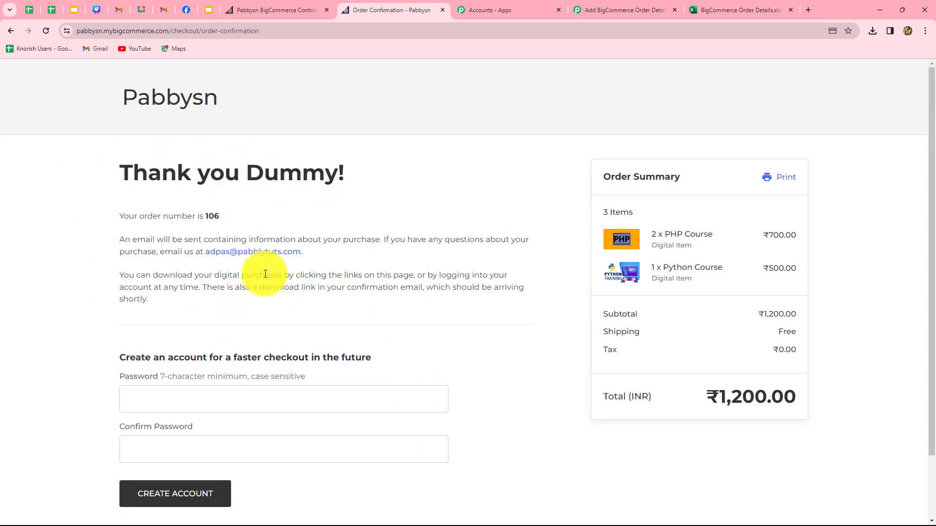
Check row 3 in the Excel sheet for Python Course 1, PHP Course 2, total 1200.
{"action": "left_click", "coordinate": [727, 10]}
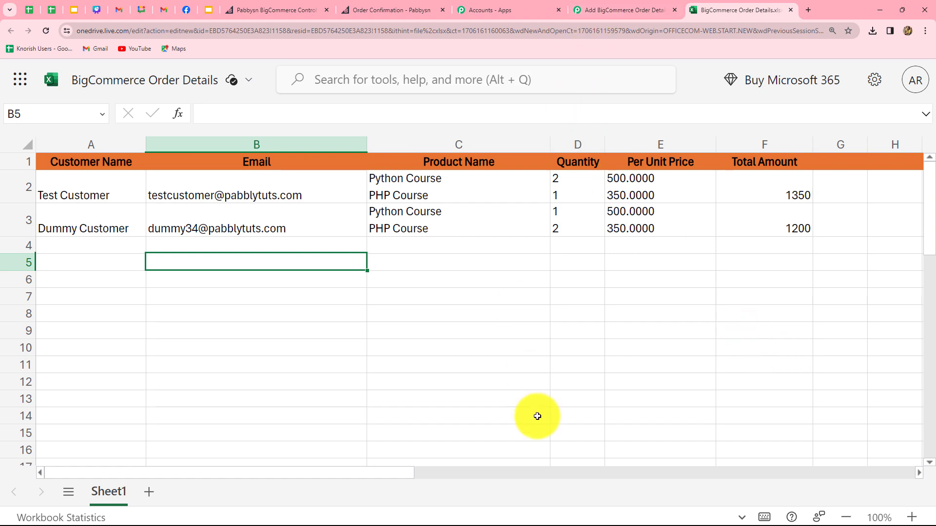
Back in Pabbly, collapse step 8 (Microsoft Excel Add Row) and review all eight workflow steps.
{"action": "left_click", "coordinate": [624, 10]}
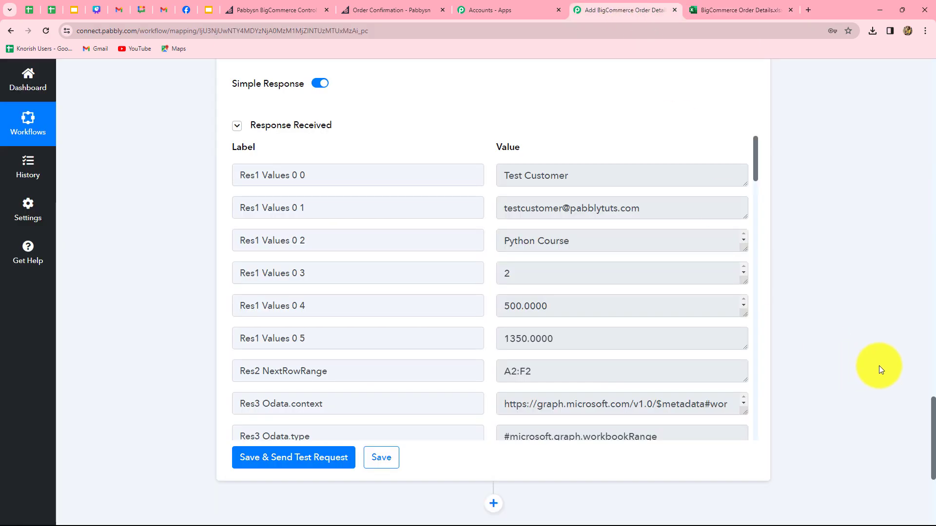
{"action": "scroll", "coordinate": [883, 367], "scroll_direction": "up", "scroll_amount": 20}
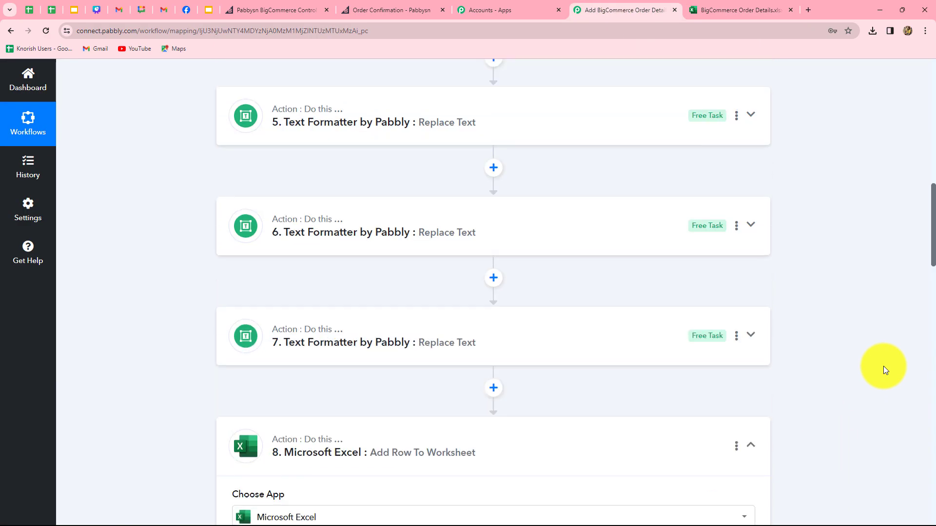
{"action": "left_click", "coordinate": [749, 460]}
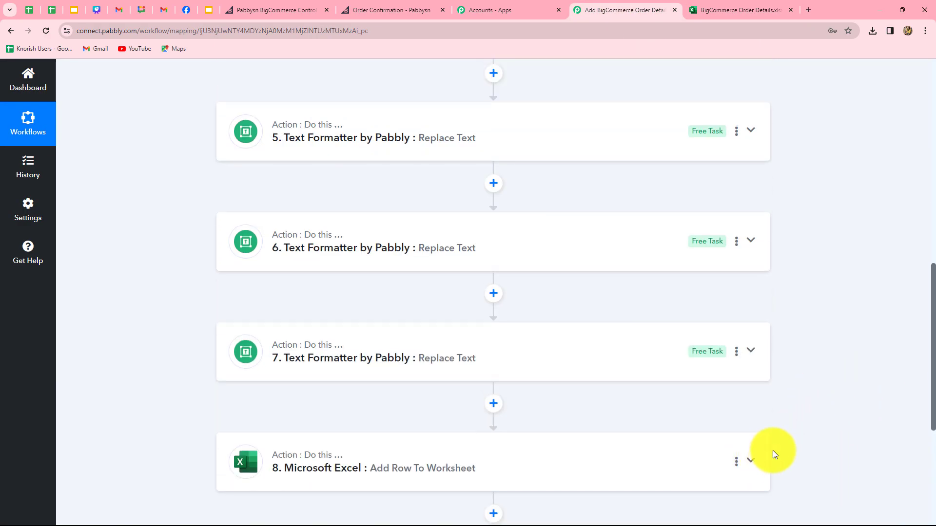
{"action": "scroll", "coordinate": [846, 420], "scroll_direction": "up", "scroll_amount": 10}
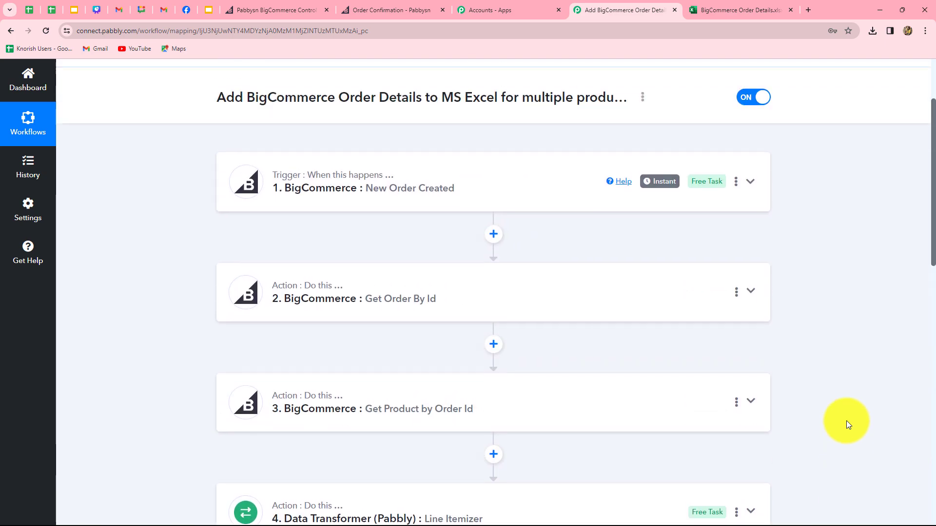
{"action": "scroll", "coordinate": [847, 420], "scroll_direction": "down", "scroll_amount": 7}
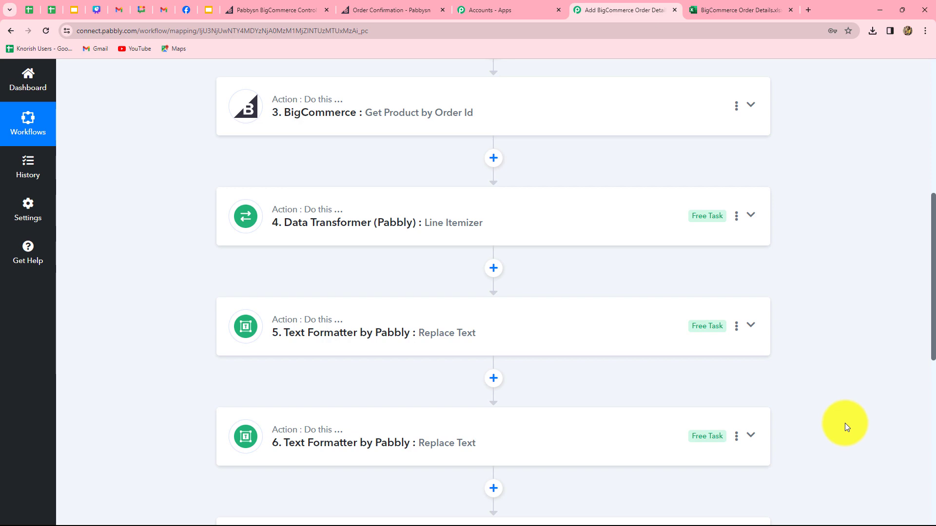
{"action": "scroll", "coordinate": [845, 423], "scroll_direction": "down", "scroll_amount": 5}
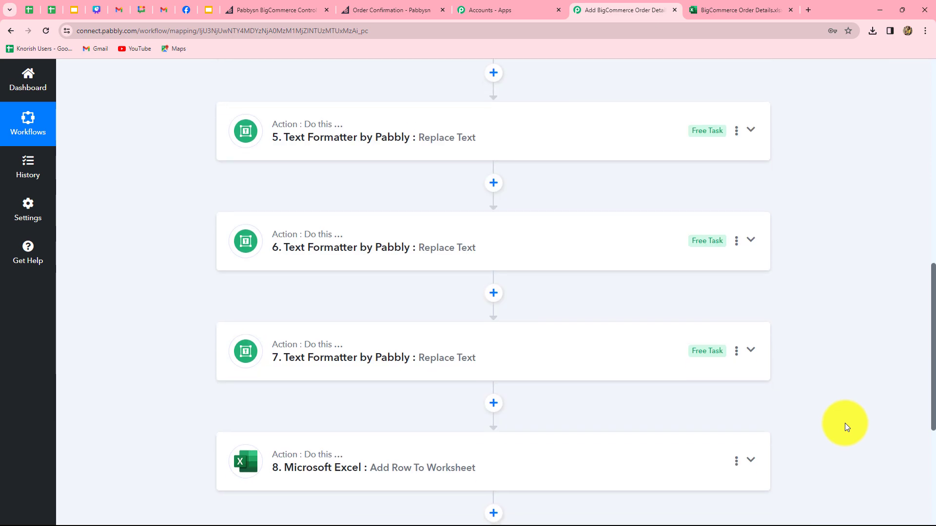
{"action": "scroll", "coordinate": [845, 423], "scroll_direction": "up", "scroll_amount": 12}
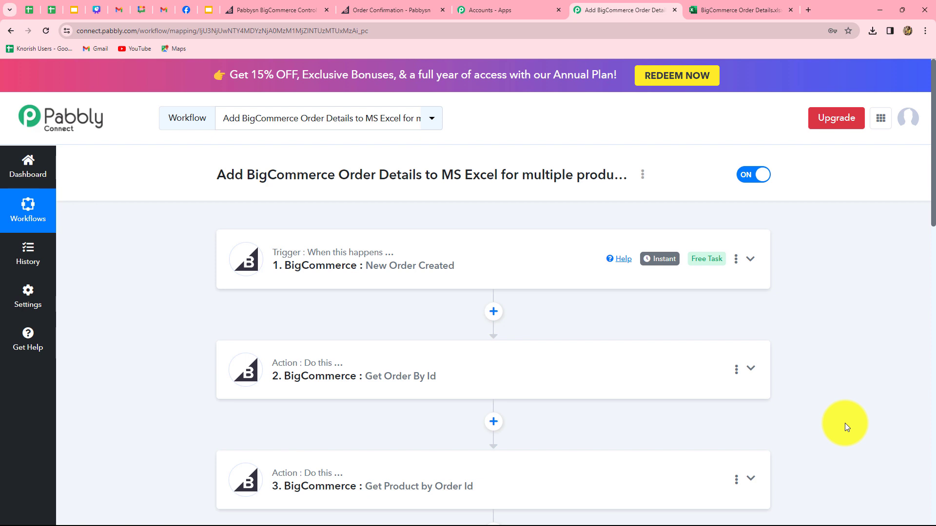
{"action": "scroll", "coordinate": [845, 427], "scroll_direction": "down", "scroll_amount": 4}
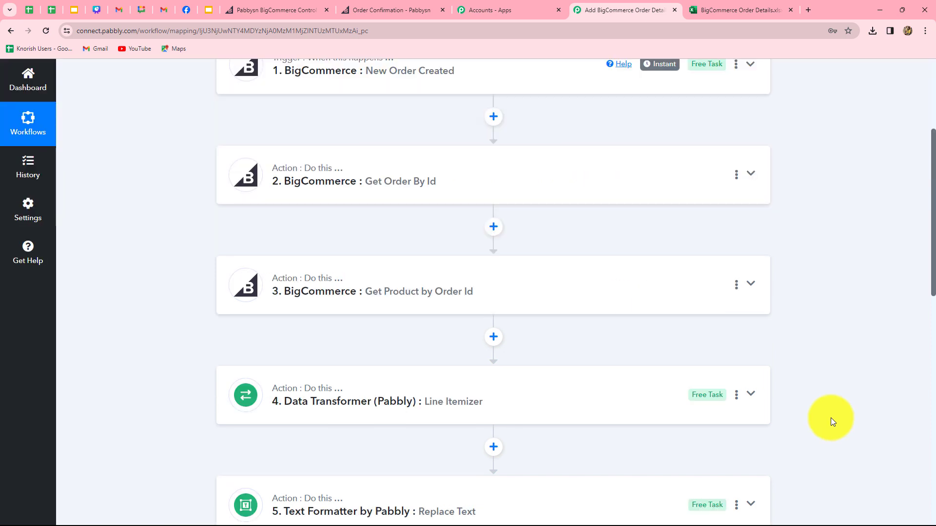